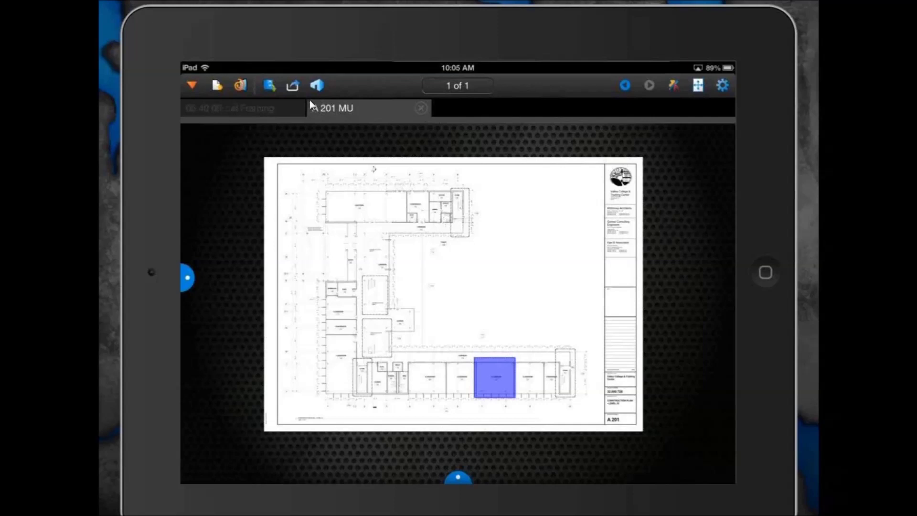
Step: Briefly show and hide the saved markup tools, then bring up the recent and pinned files list
left_click(193, 86)
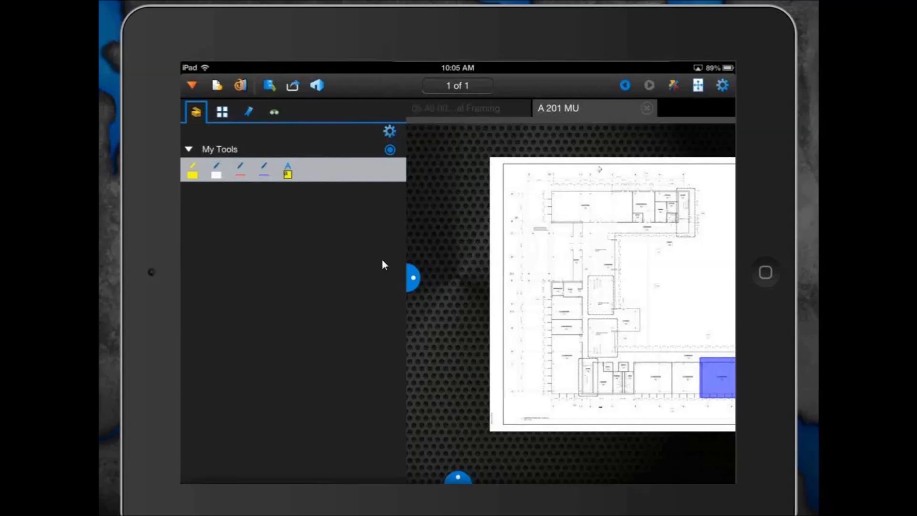
left_click(414, 279)
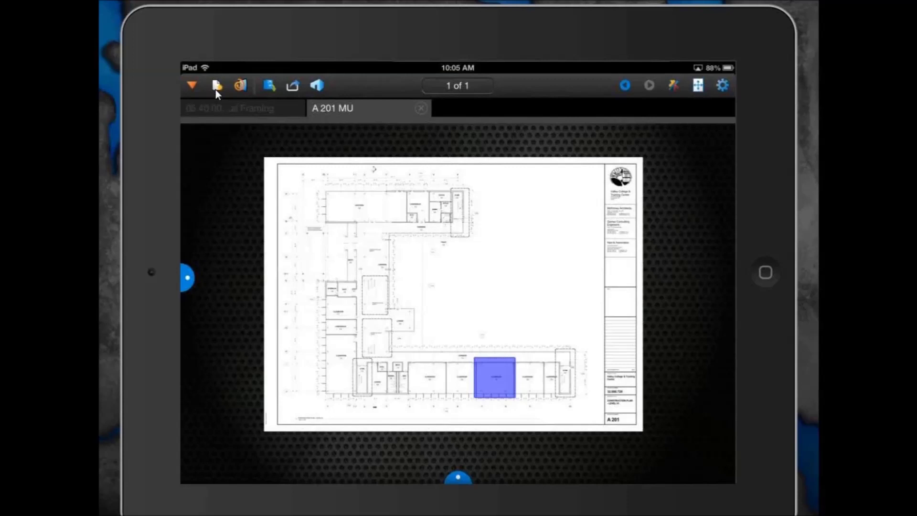
left_click(241, 86)
left_click(241, 87)
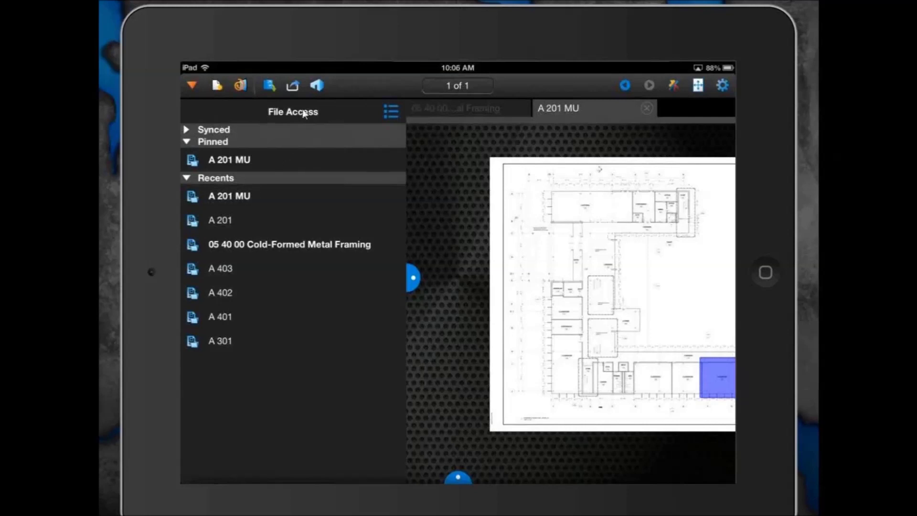
Step: Remove A 403 and A 402 from recent files and start pinning A 201 MU and the framing spec
left_click(388, 113)
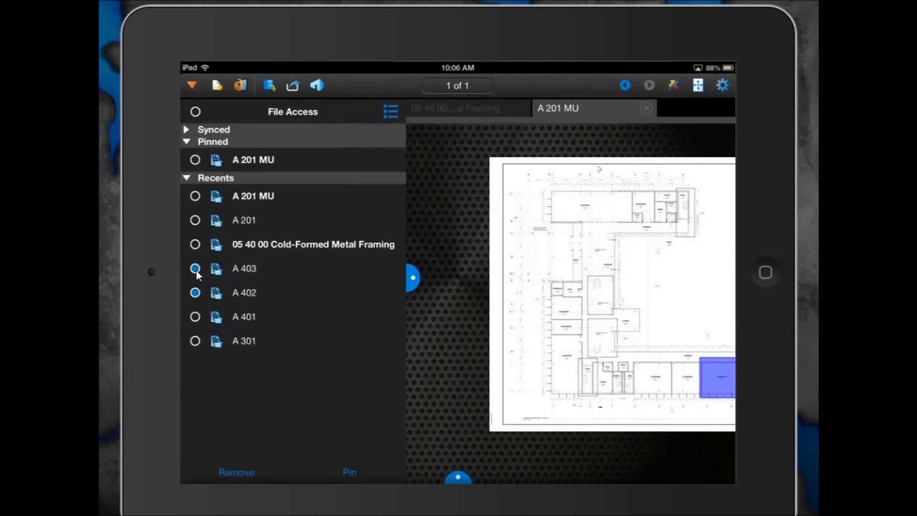
left_click(240, 470)
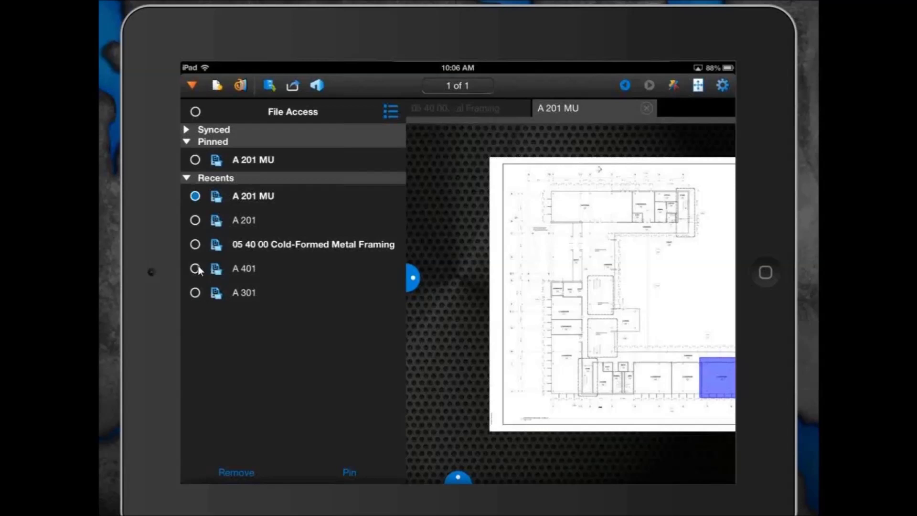
left_click(353, 473)
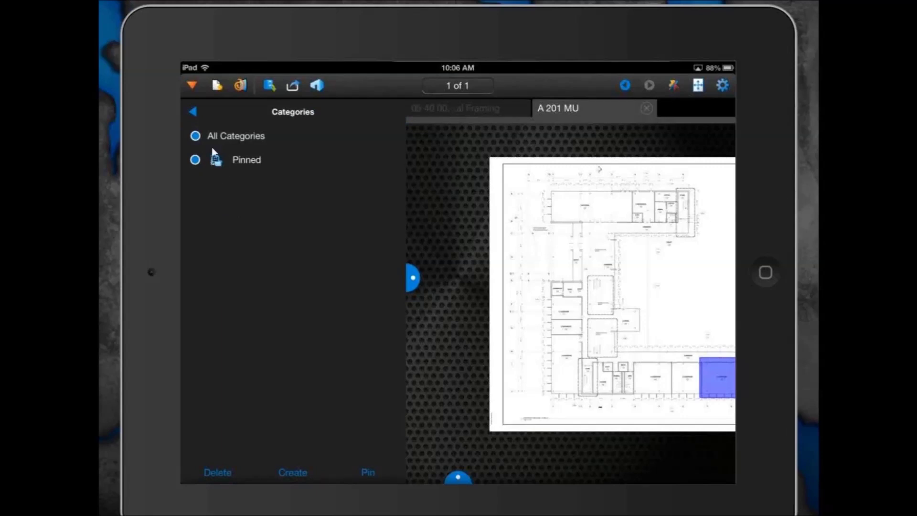
Step: Deselect the Pinned category and create a new pin category named 'abc pinned'
left_click(195, 160)
left_click(240, 160)
left_click(243, 165)
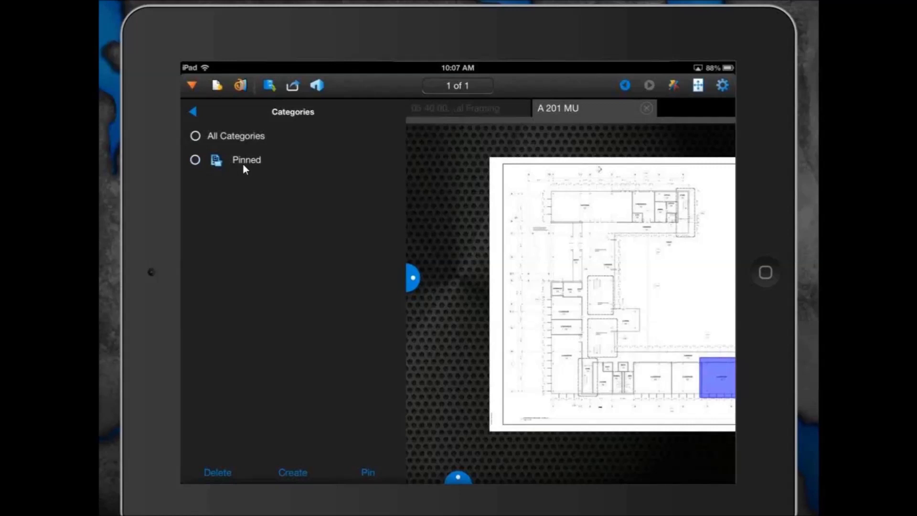
left_click(293, 473)
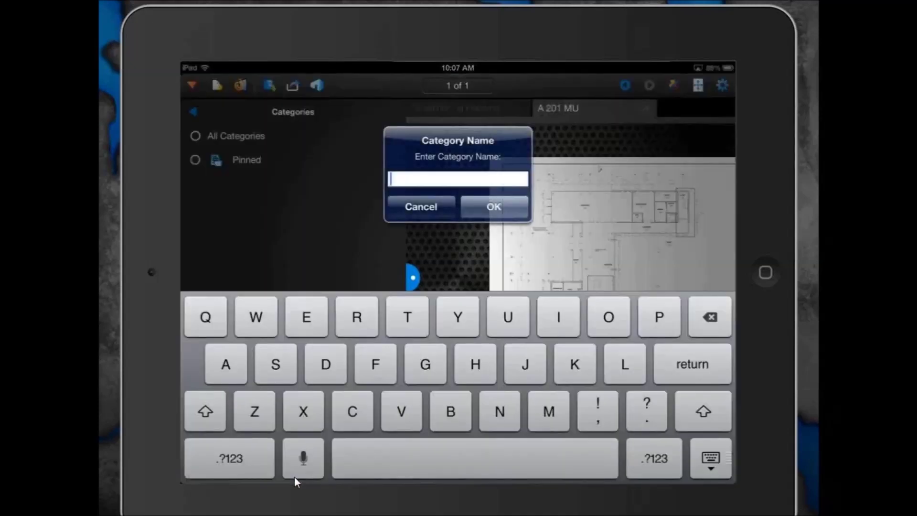
type("ab")
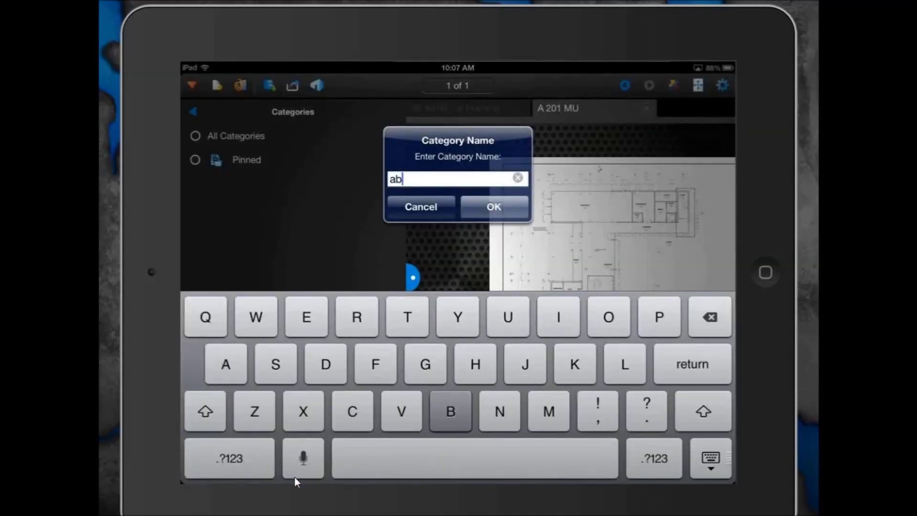
type("c pinned")
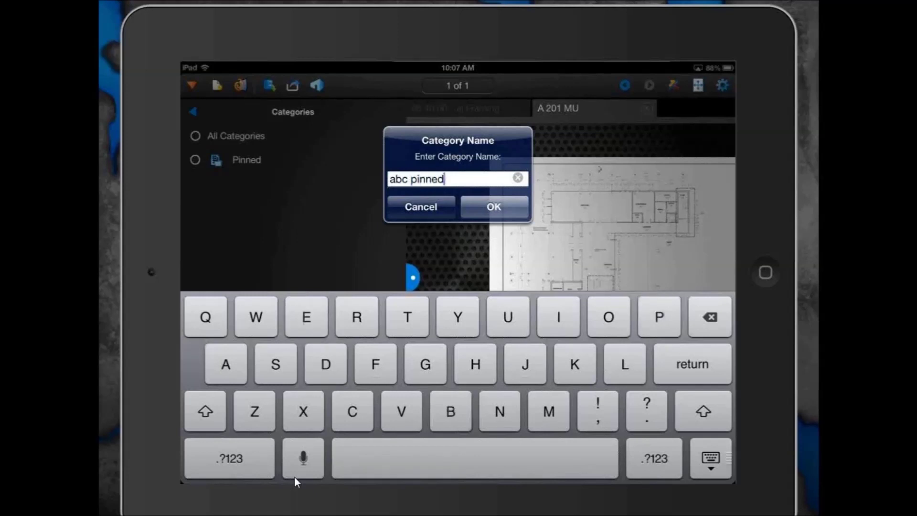
key("Return")
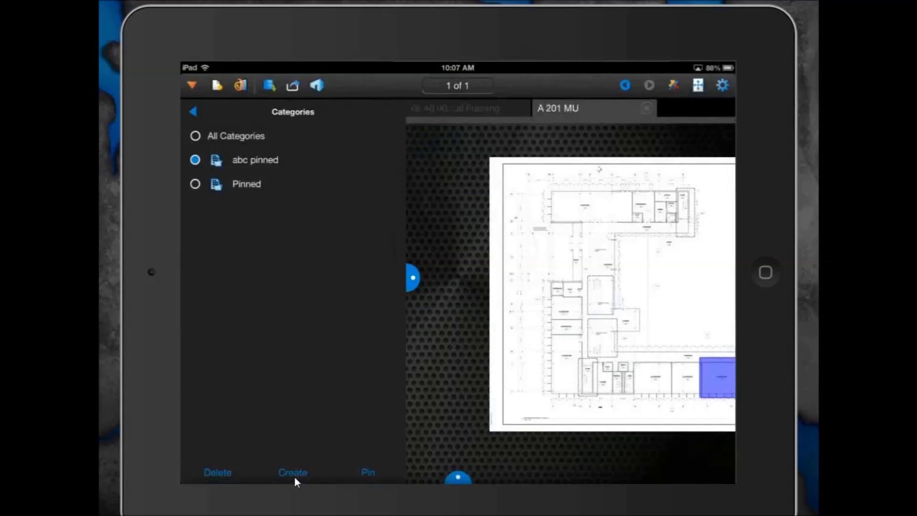
Step: Pin both files to abc pinned, leave selection mode and collapse the file list
left_click(368, 472)
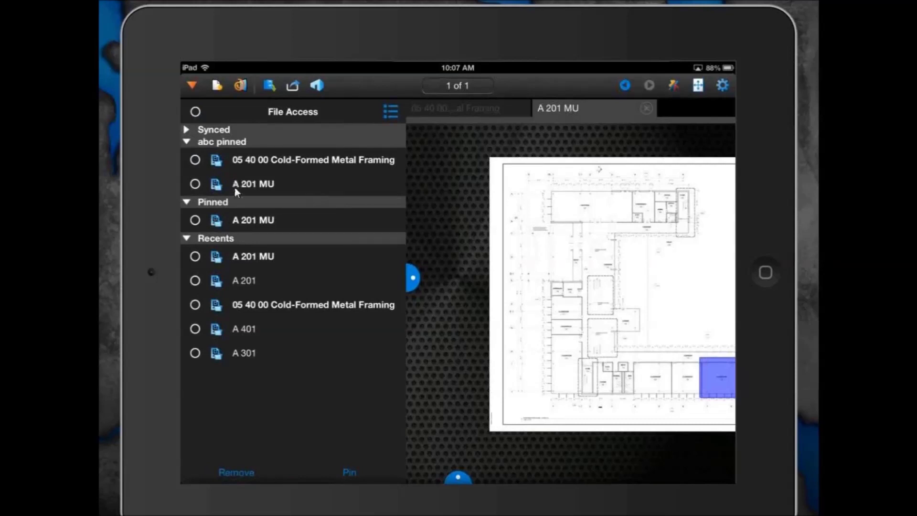
left_click(394, 114)
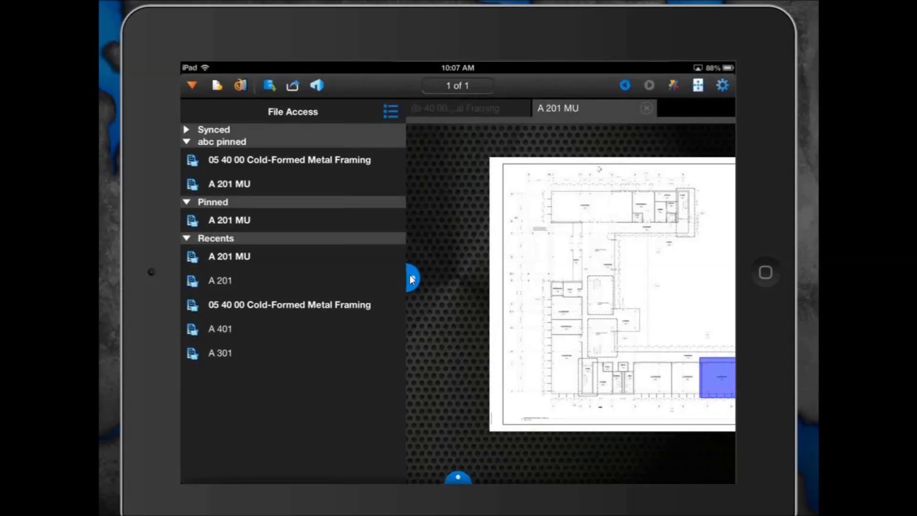
left_click(411, 278)
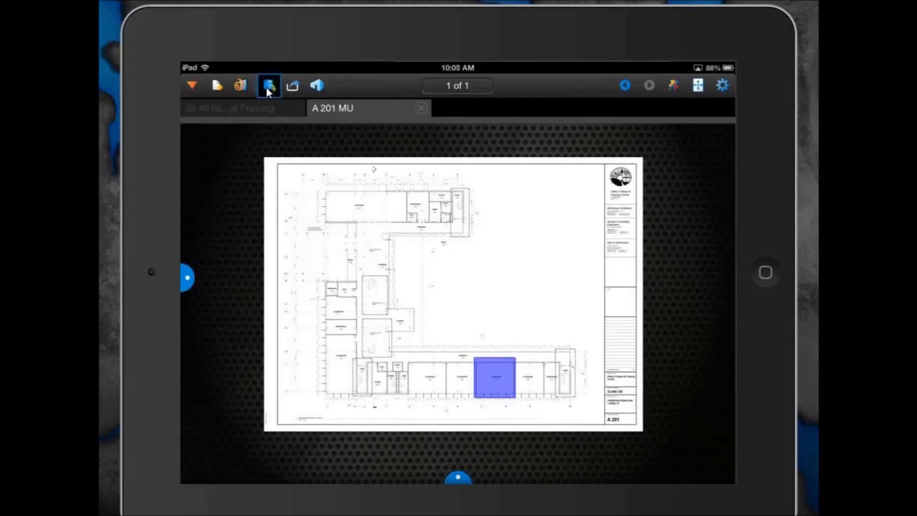
left_click(267, 88)
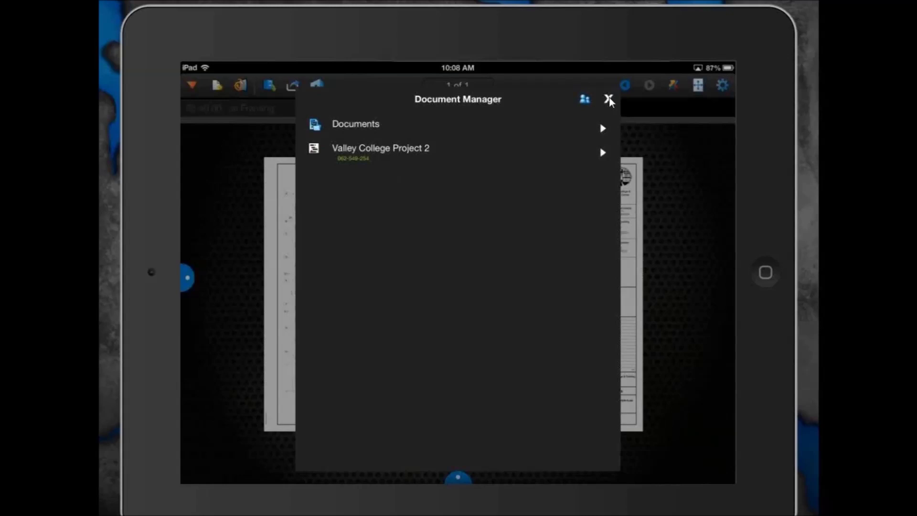
left_click(609, 99)
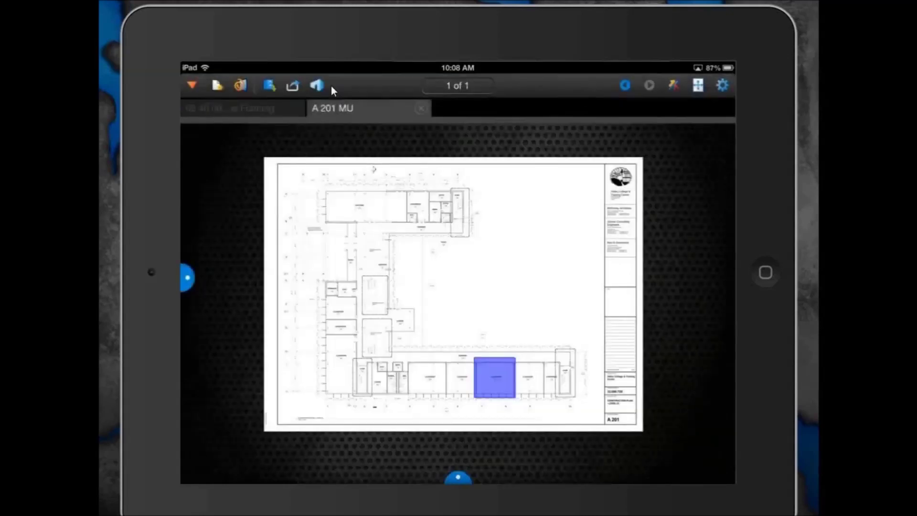
left_click(293, 86)
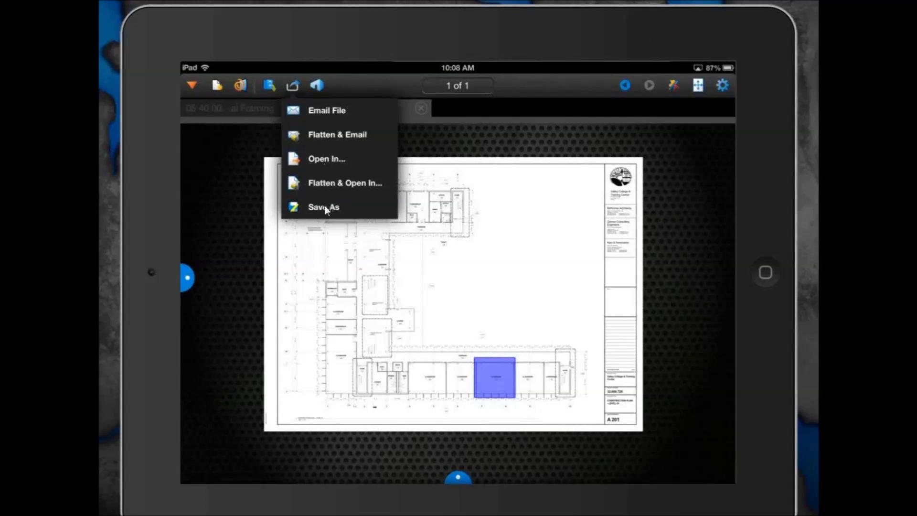
left_click(317, 84)
left_click(318, 85)
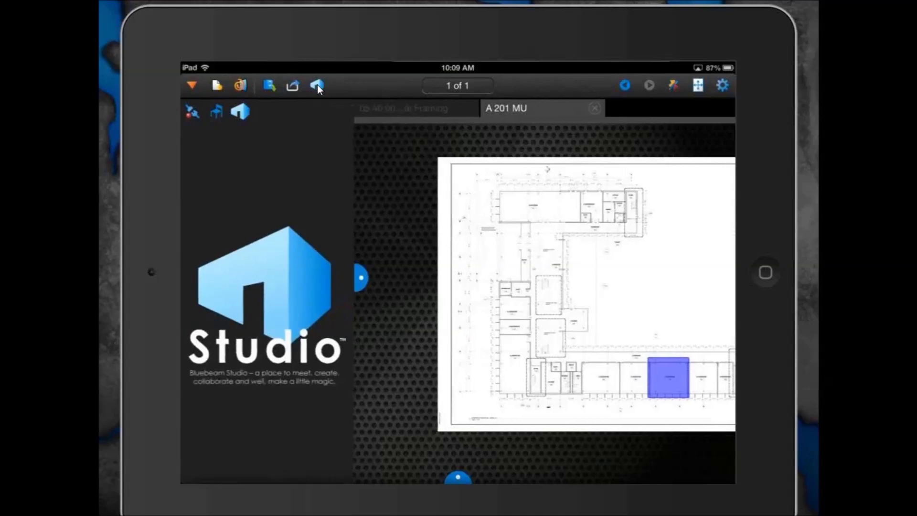
left_click(320, 87)
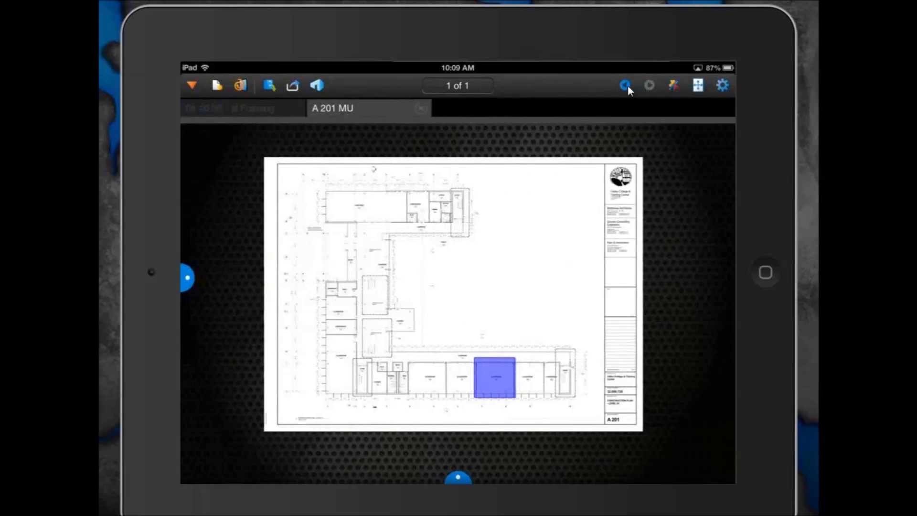
Step: Step back to the previous view and forward again, then show the vertical markup toolbar
left_click(627, 84)
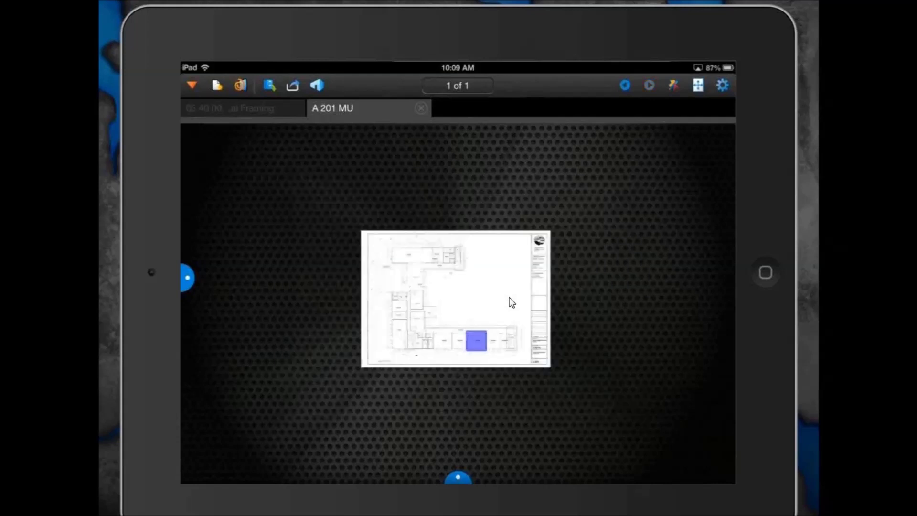
left_click(625, 86)
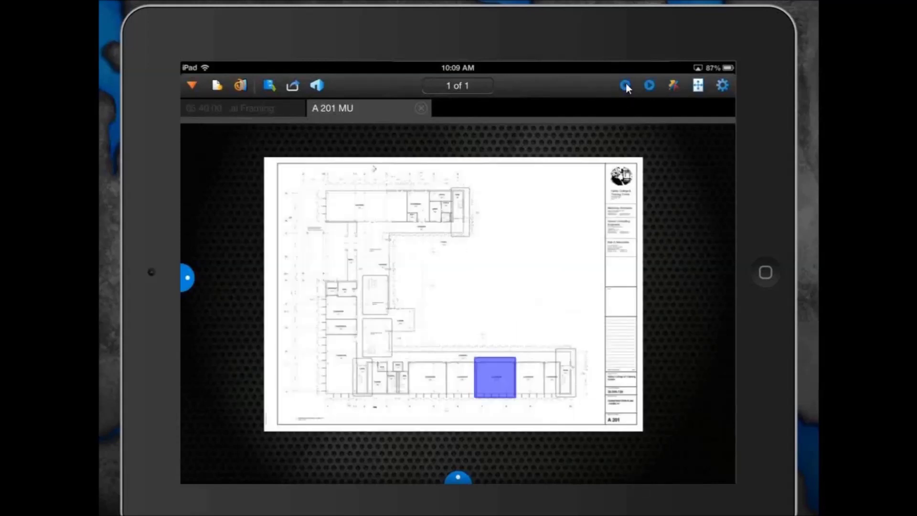
left_click(674, 86)
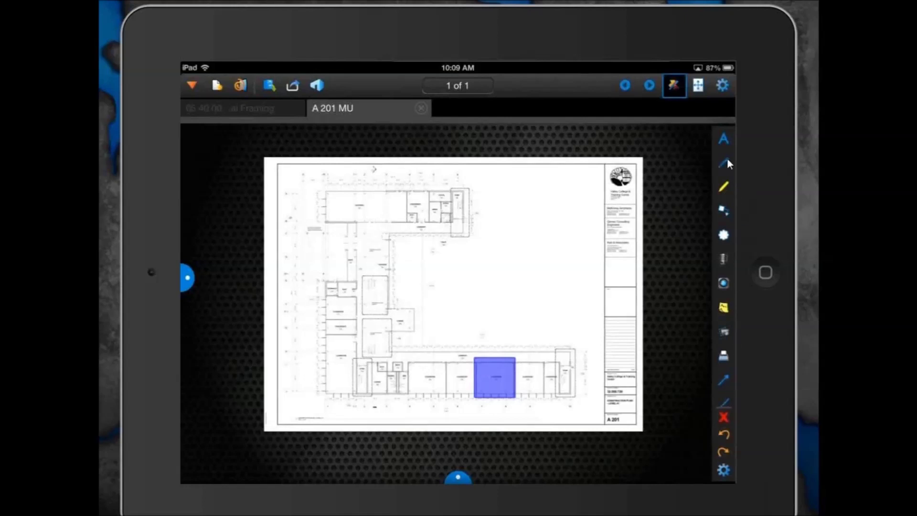
Step: Look over the page layout options, then switch to the 05 40 00 Cold-Formed Metal Framing tab
left_click(698, 87)
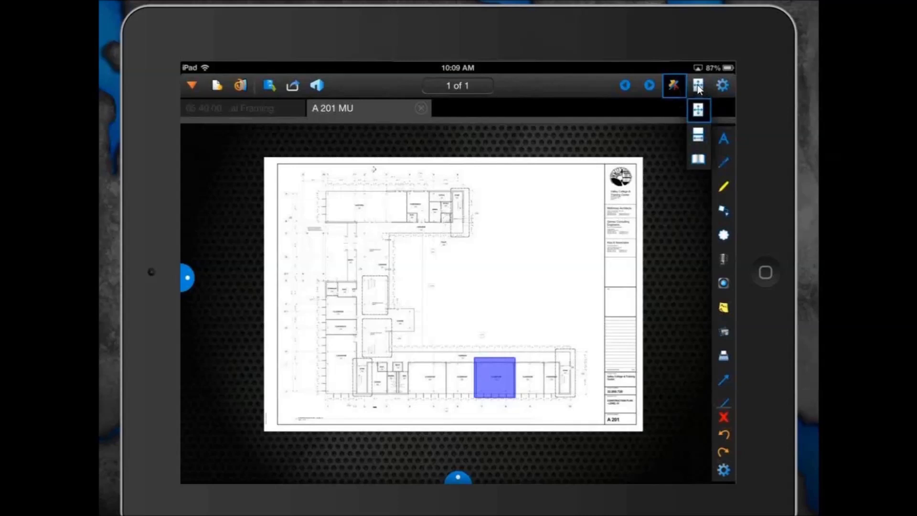
left_click(698, 86)
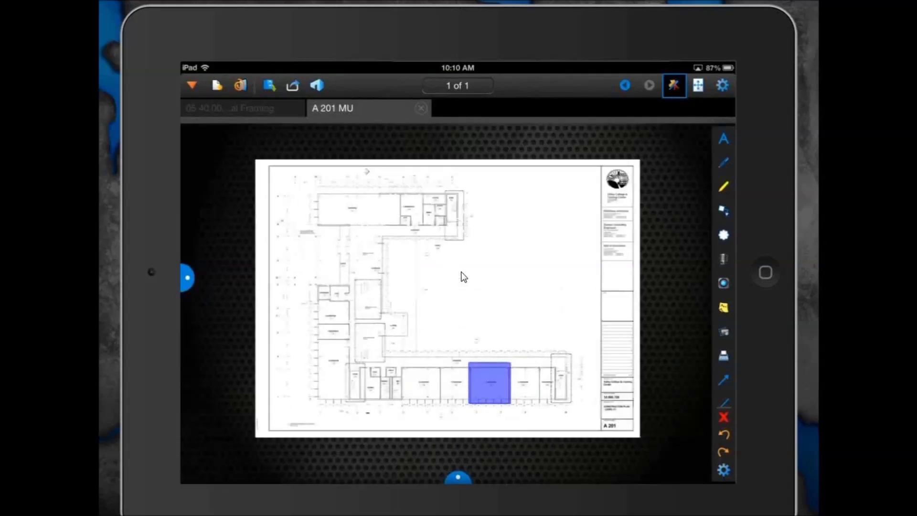
left_click(698, 89)
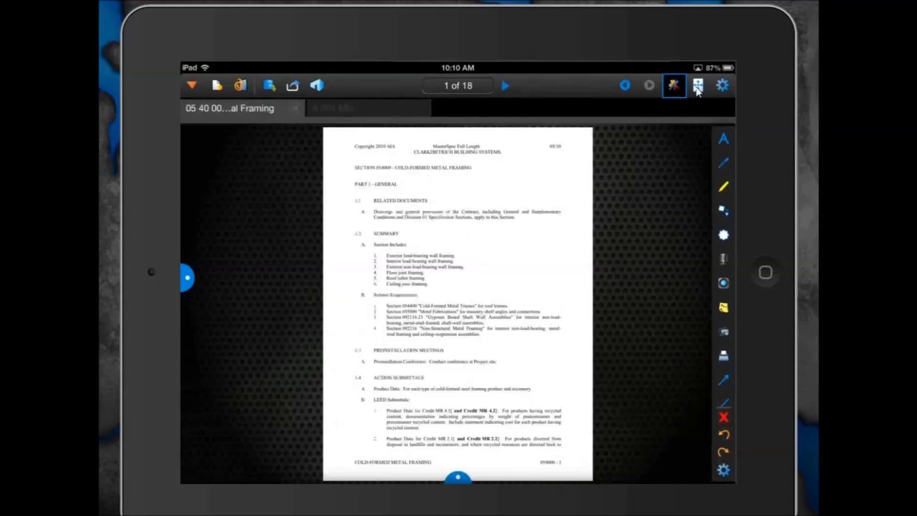
Step: Fit the framing spec page to the screen width and scroll down through it
left_click(698, 87)
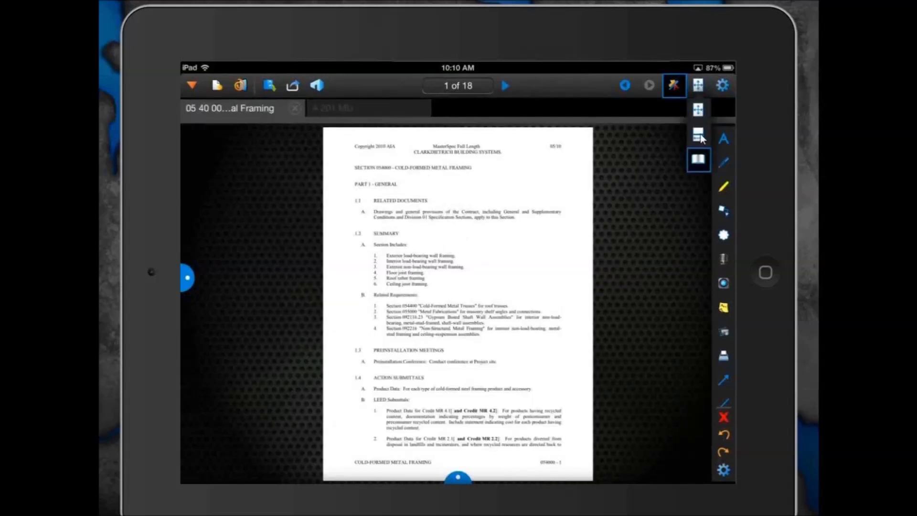
left_click(699, 136)
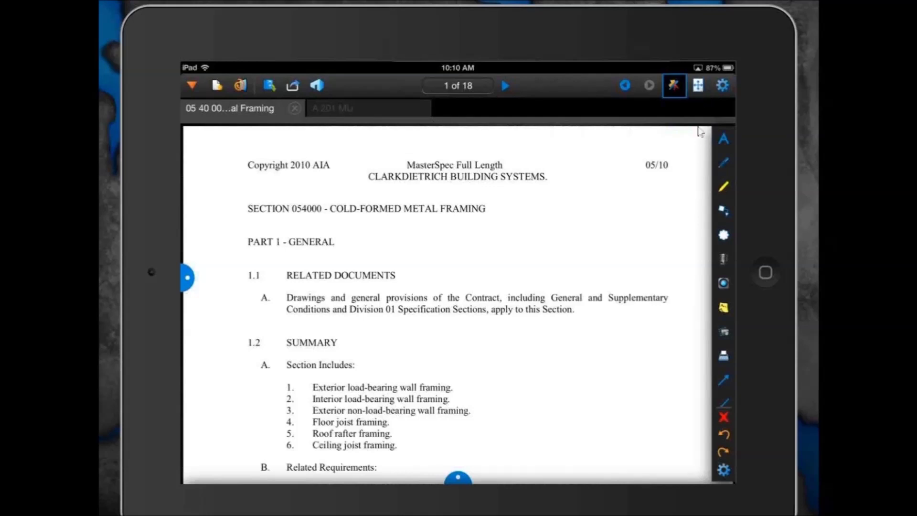
scroll(700, 134, "down", 5)
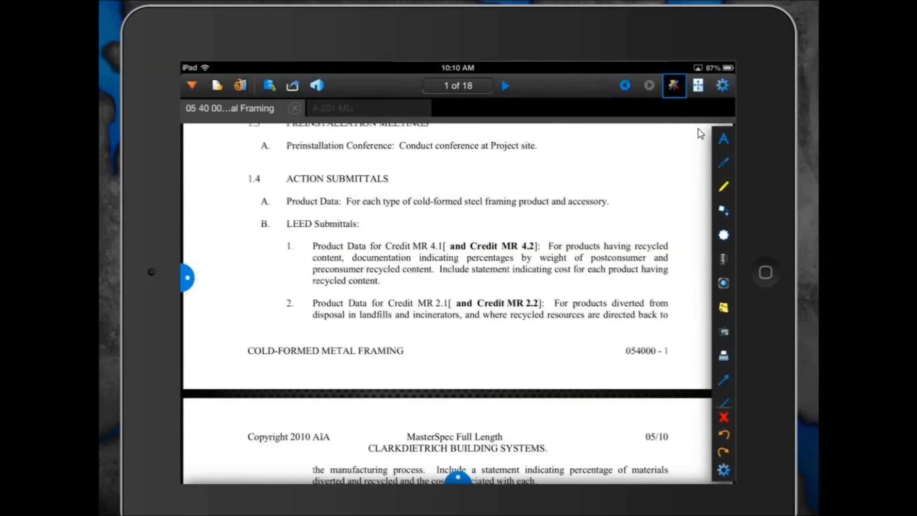
scroll(698, 128, "down", 3)
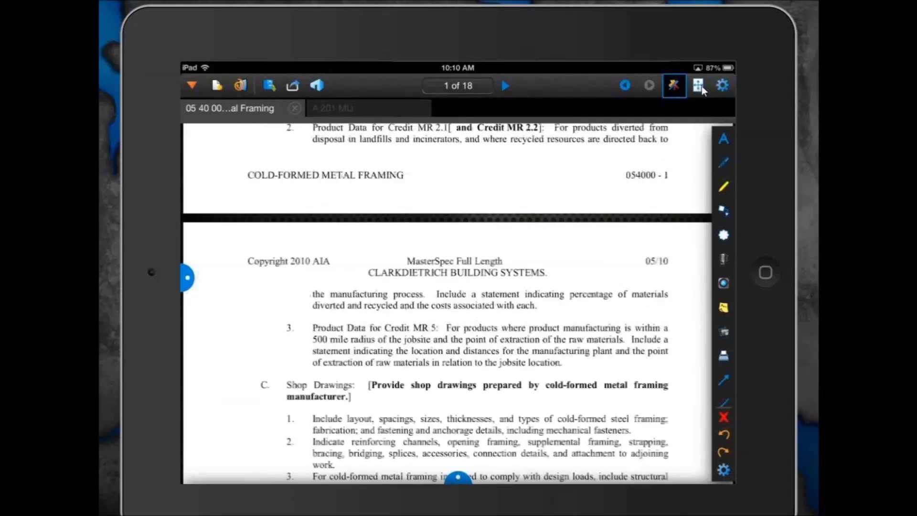
Step: Switch to single fitted-page view and advance to page 3 of 18
left_click(701, 86)
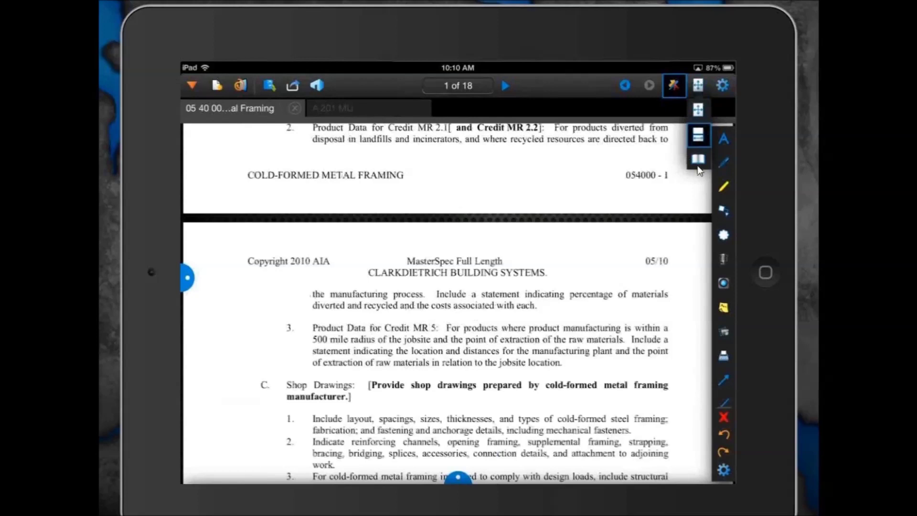
left_click(697, 162)
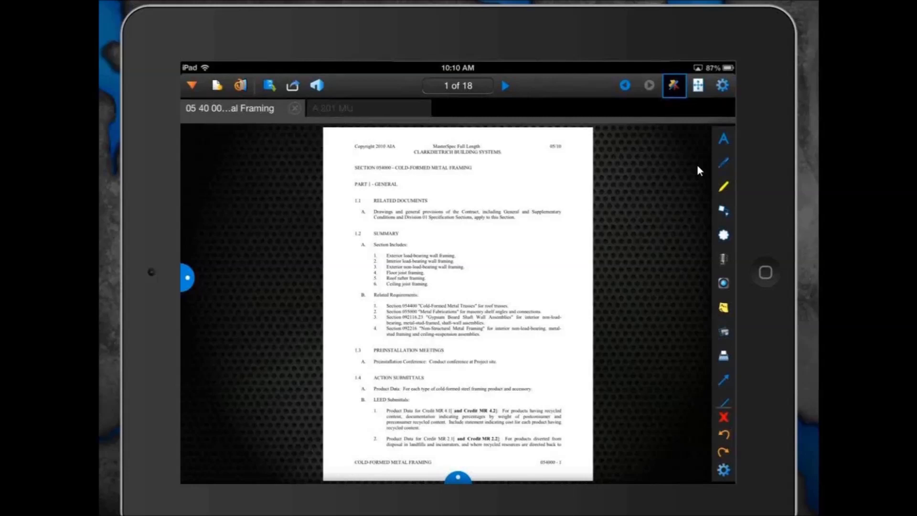
key("Right")
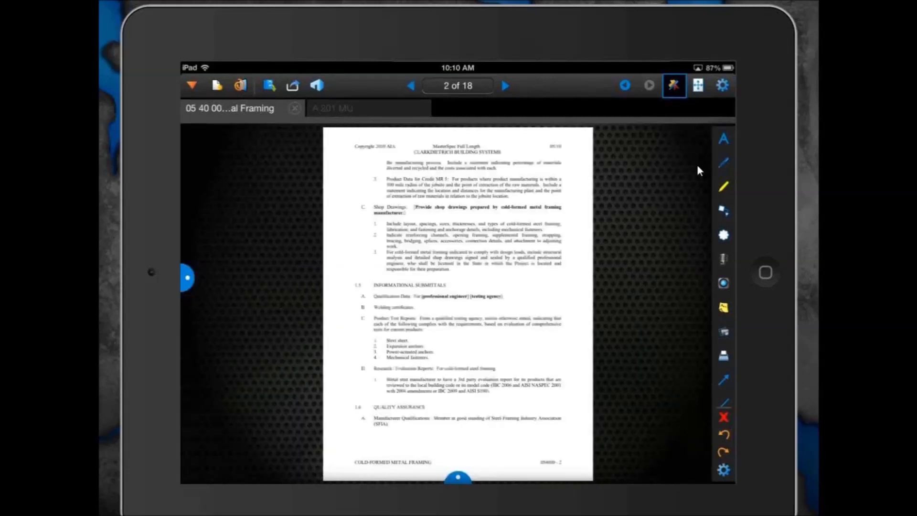
key("Right")
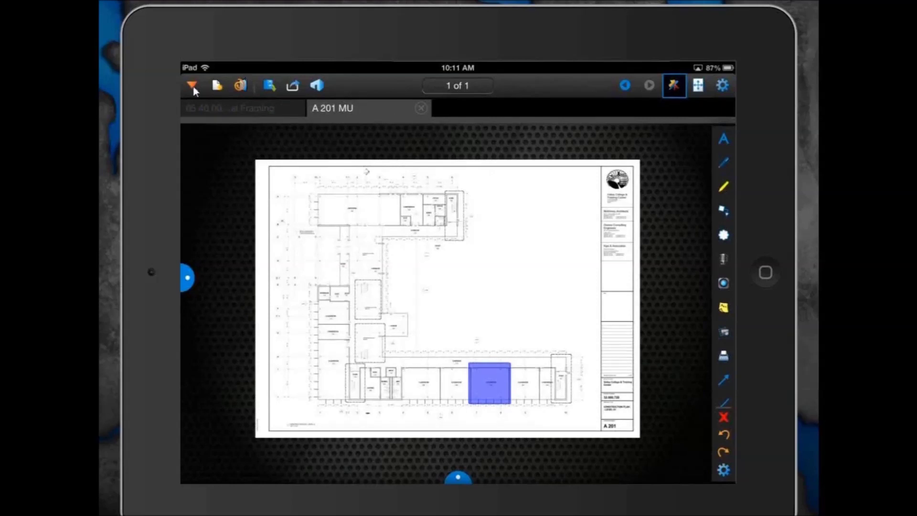
Step: Show the A 201 MU sheet fitted to the screen and open the side panel
left_click(698, 85)
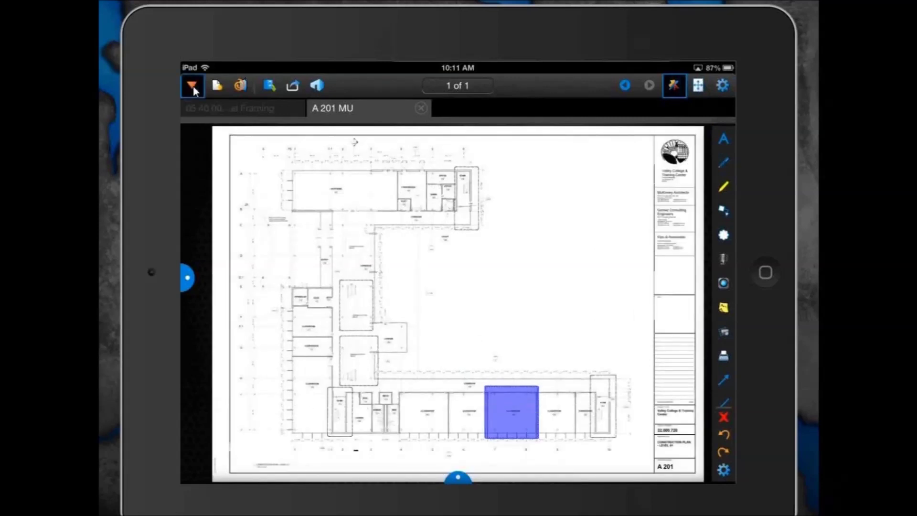
left_click(192, 86)
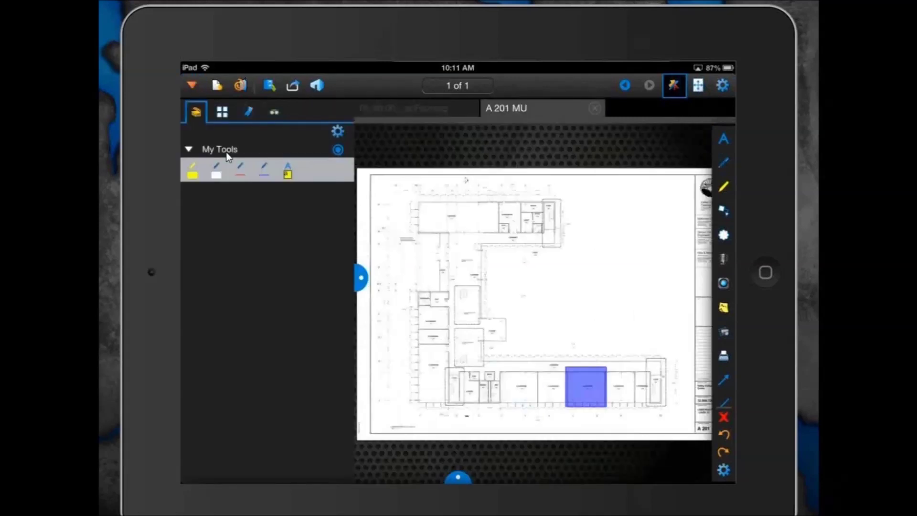
Step: Show page thumbnails in the side panel and return to the framing specification
left_click(222, 113)
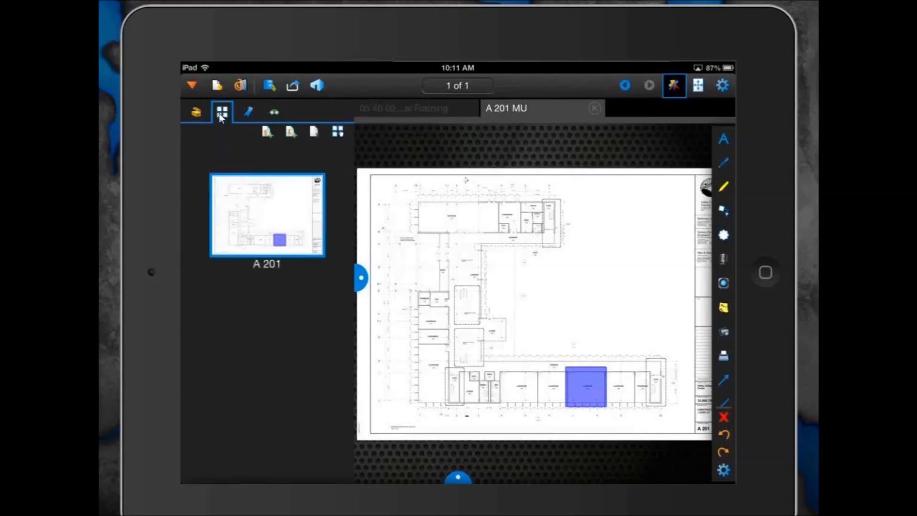
left_click(359, 114)
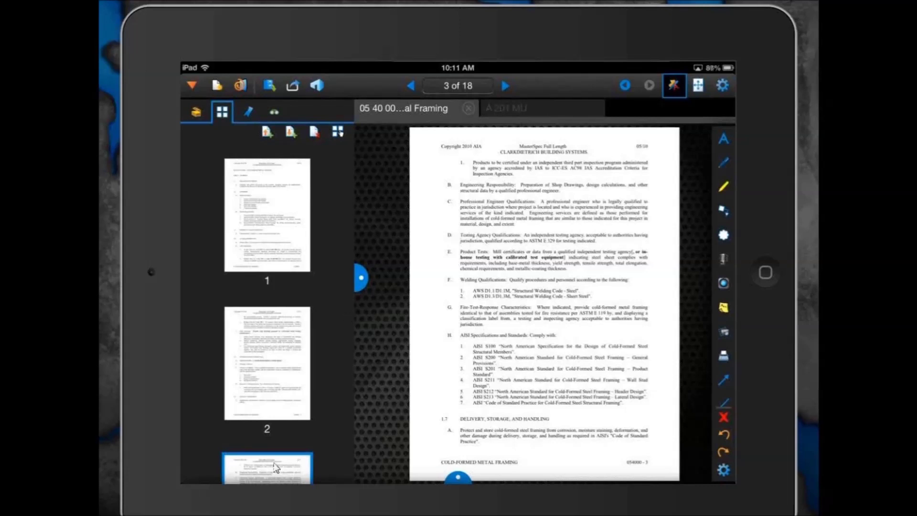
Step: Insert a blank page before page 2 and another after page 3, then rotate page 3 clockwise
left_click(273, 406)
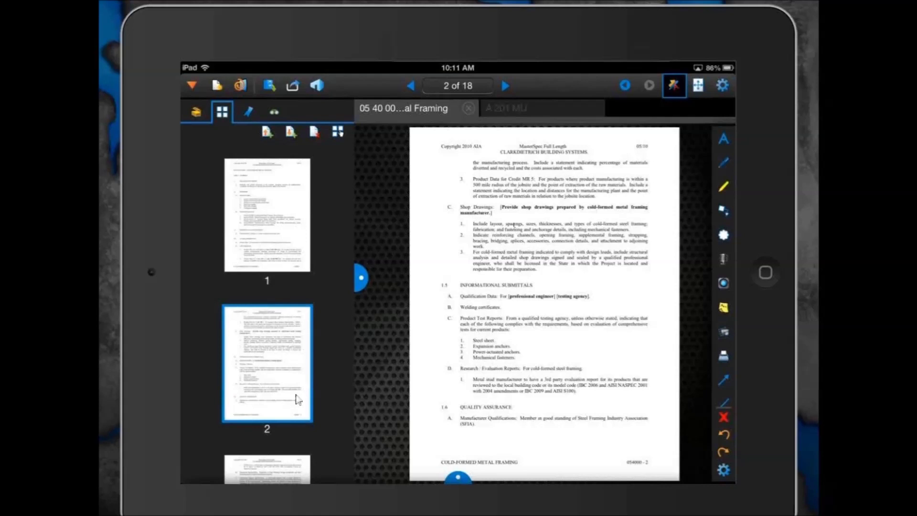
left_click(267, 134)
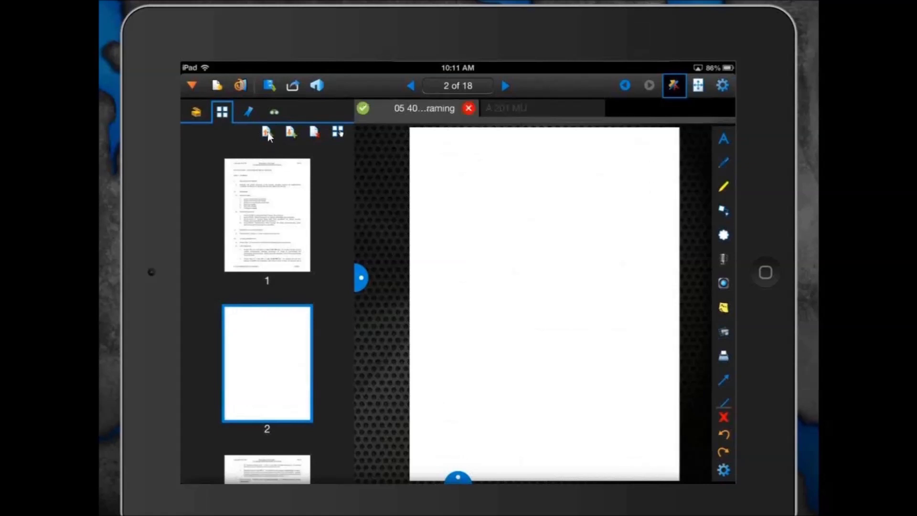
left_click(293, 134)
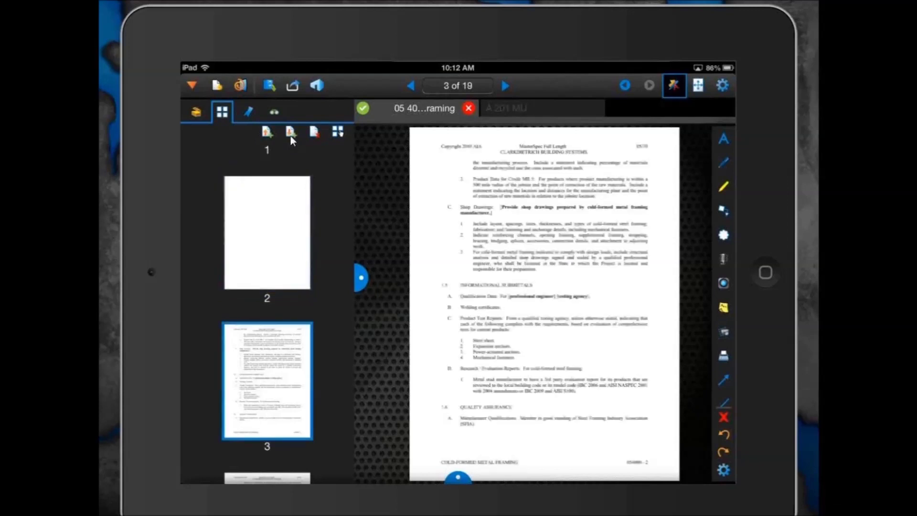
left_click(291, 134)
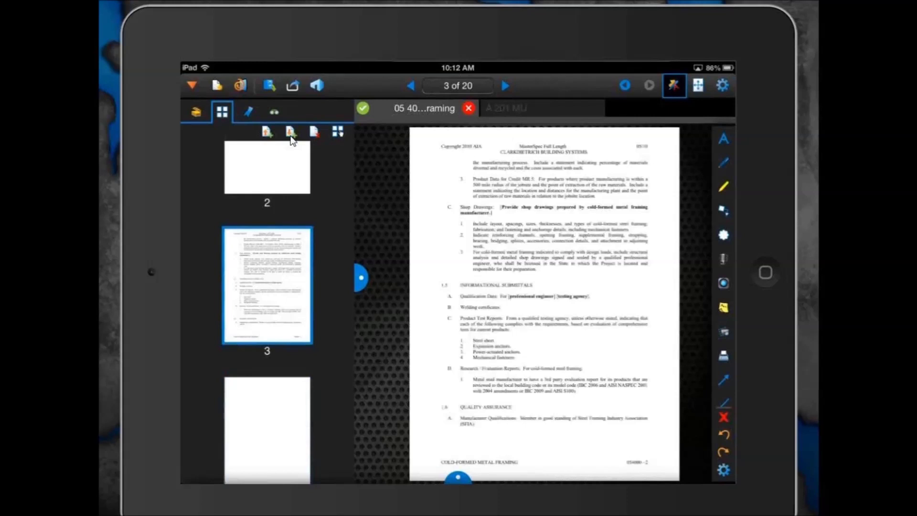
left_click(291, 133)
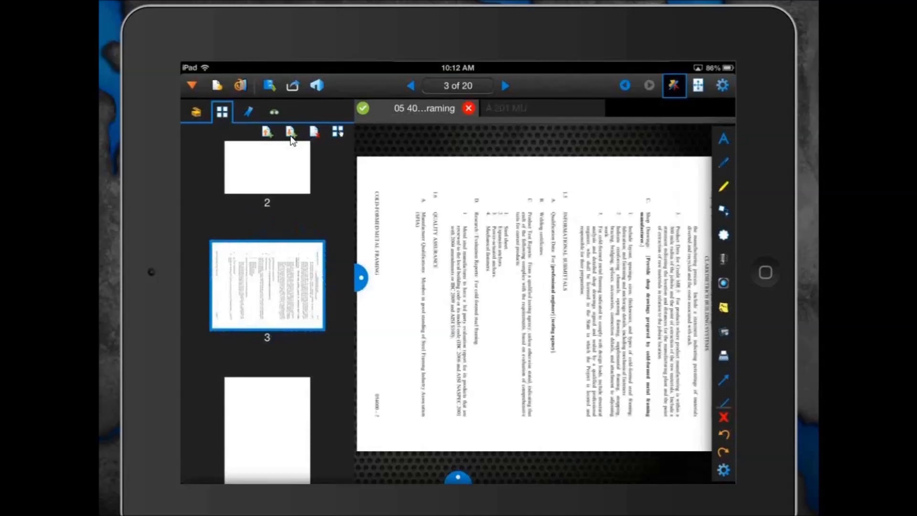
Step: Rotate page 3 of the framing spec back to upright portrait
left_click(291, 134)
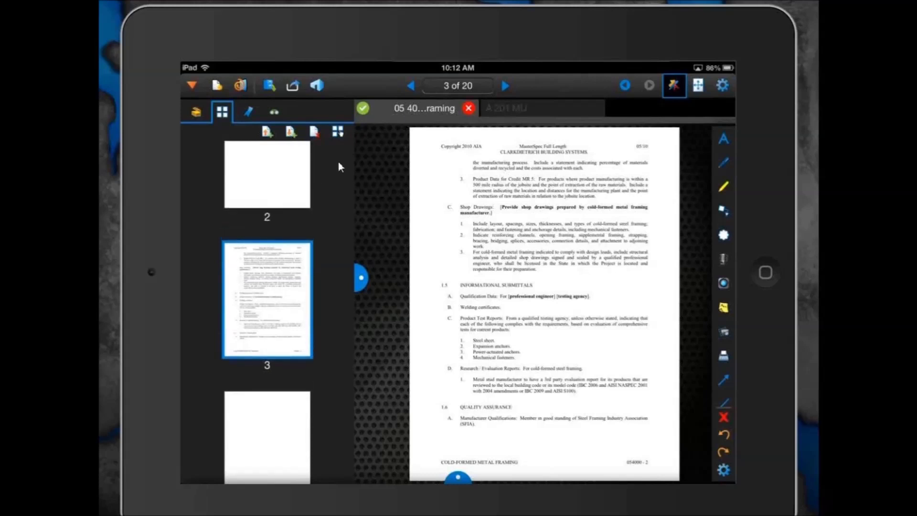
Step: Multi-select blank pages 2 and 4 in the thumbnails and delete them, leaving 18 pages
left_click(337, 132)
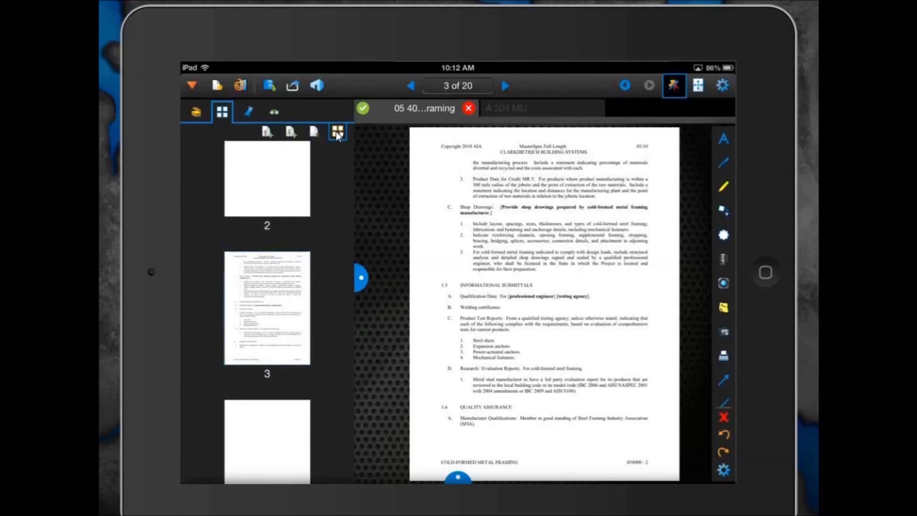
left_click(268, 172)
left_click(283, 431)
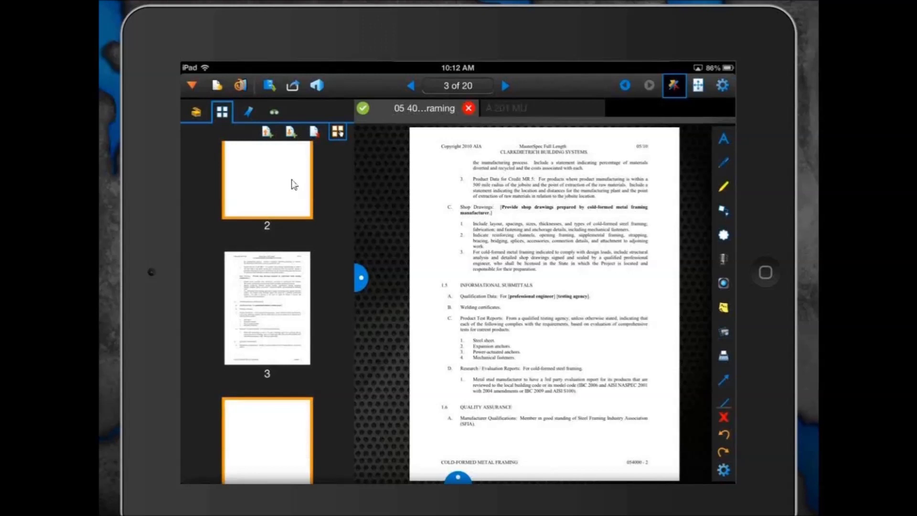
scroll(293, 182, "down", 3)
scroll(294, 182, "up", 4)
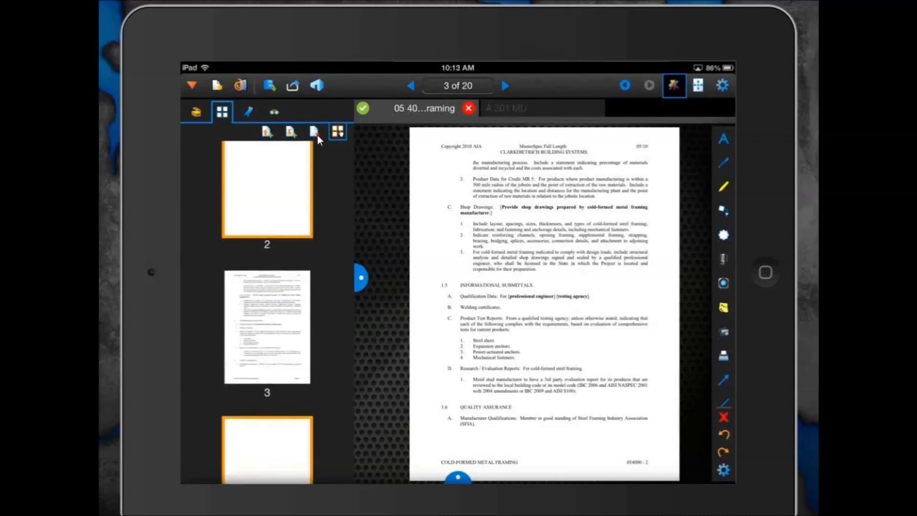
left_click(316, 133)
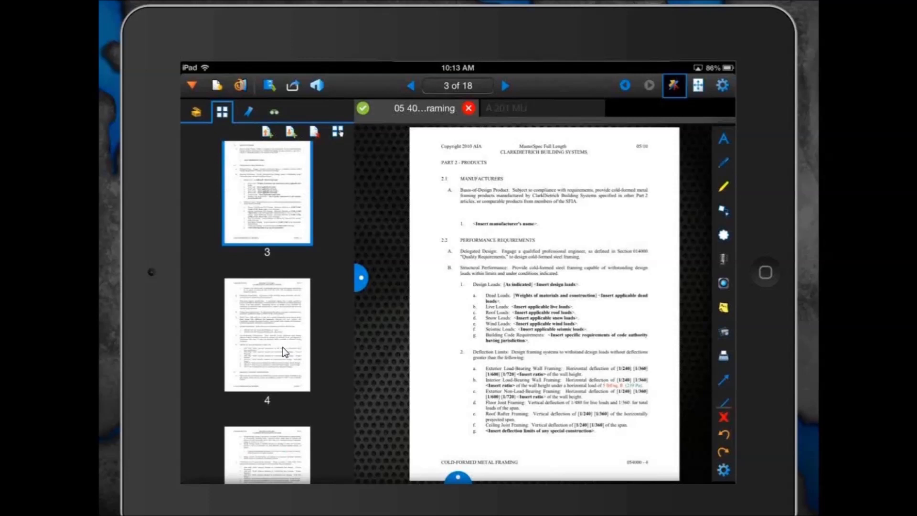
Step: Move page 4 ahead of page 3 in the framing spec and show the bookmarks list
scroll(282, 348, "up", 2)
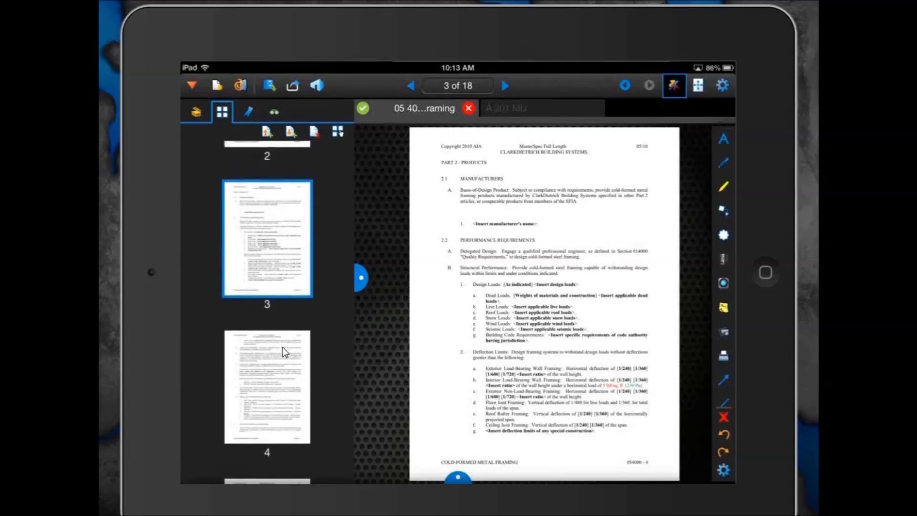
left_click_drag(282, 348, 283, 348)
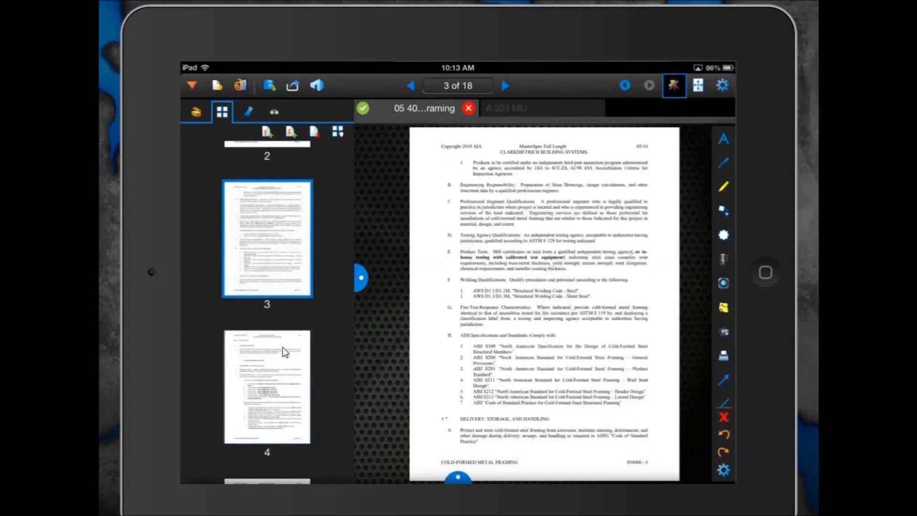
left_click(249, 112)
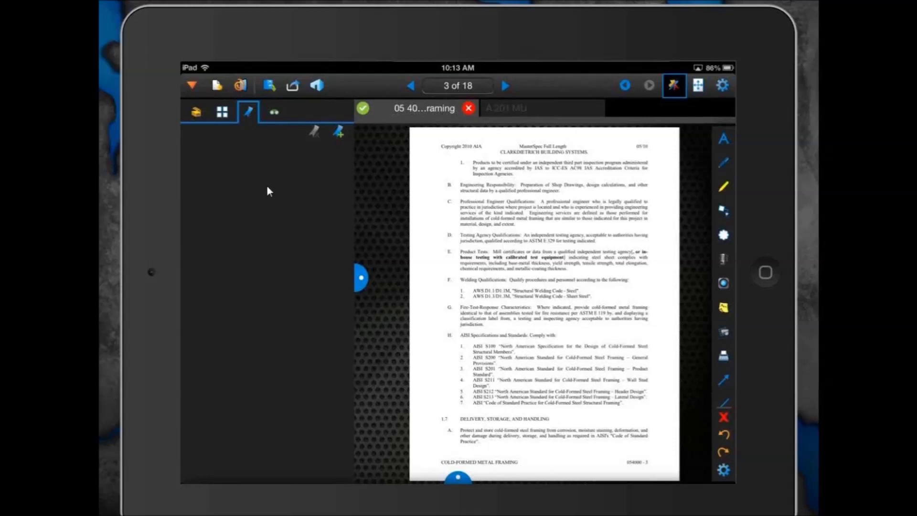
Step: Add a bookmark for page 3 and rename it 'abc bookmark'
left_click(339, 133)
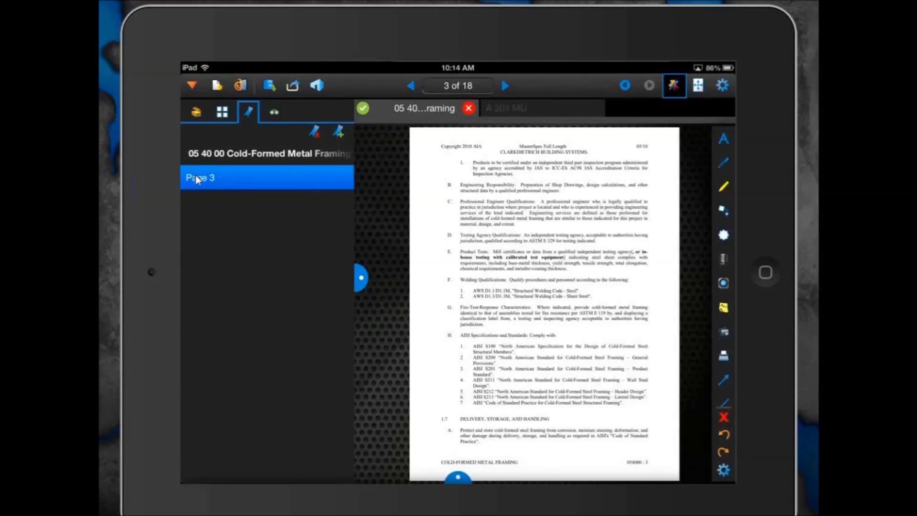
left_click(196, 178)
left_click(518, 172)
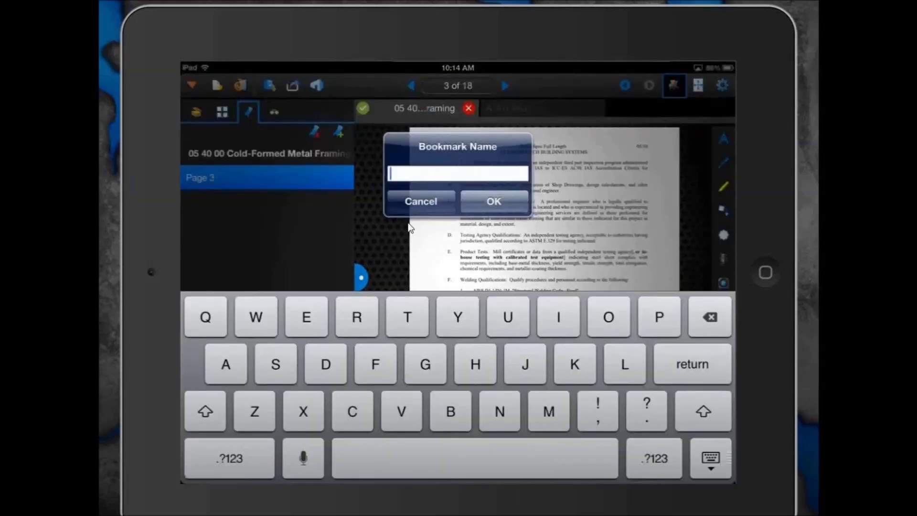
type("abc bookmark")
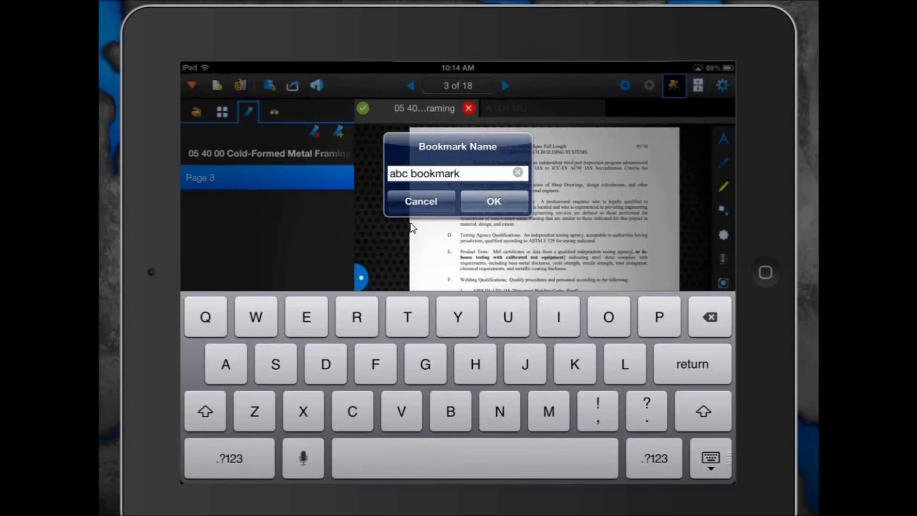
left_click(494, 201)
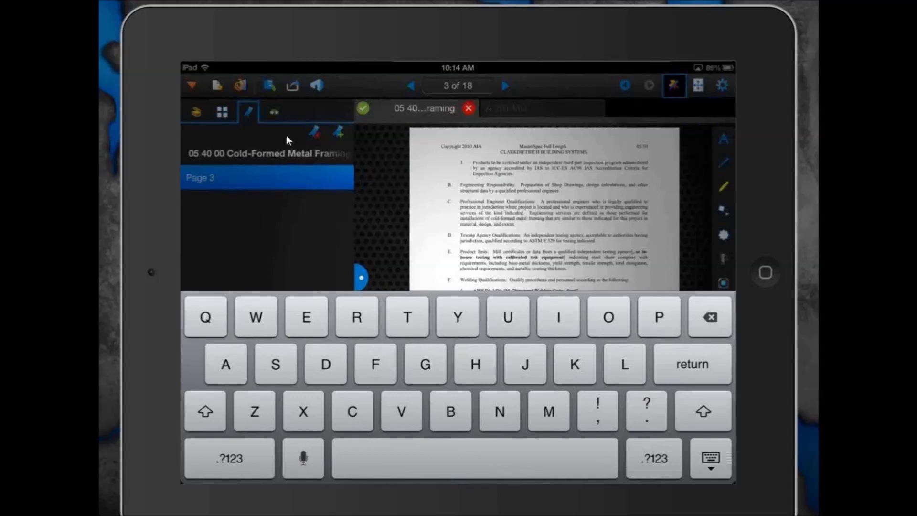
Step: Search the spec for 'standard', jump to the page 5 Product Standard match, then clear the search
left_click(275, 114)
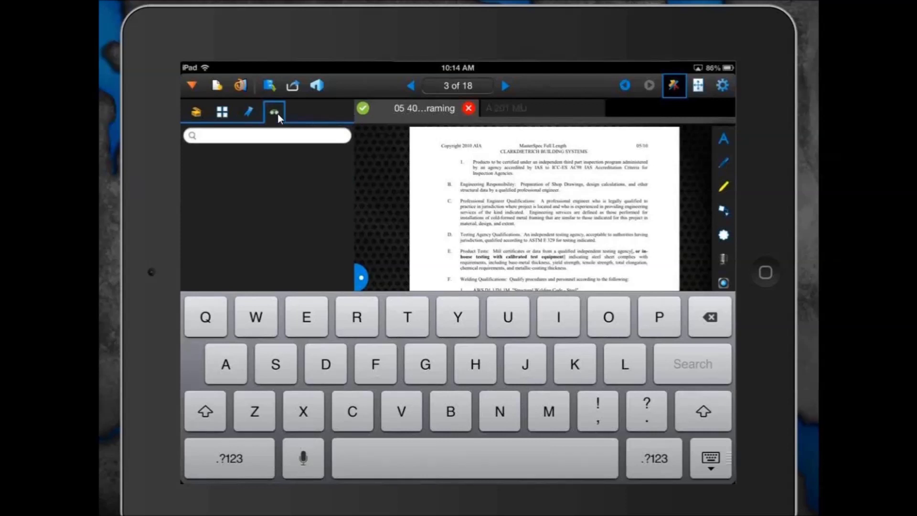
type("stand")
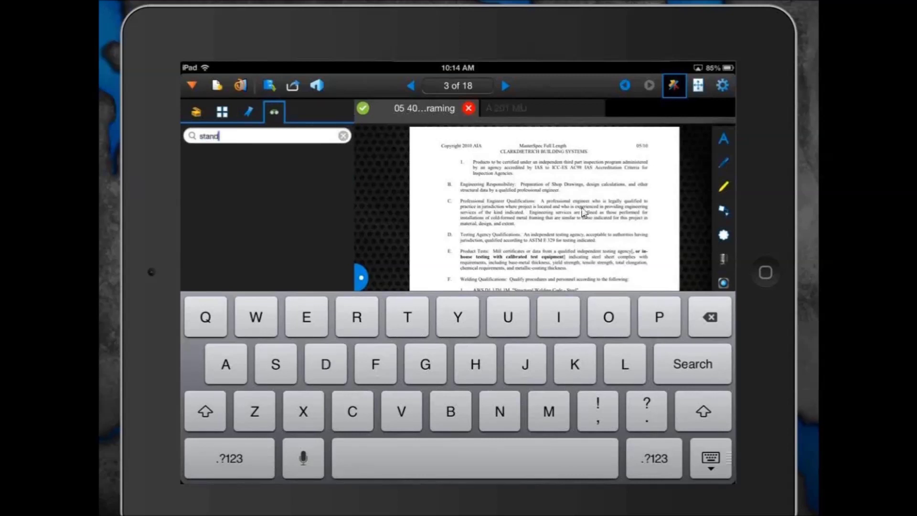
type("ard")
key("Return")
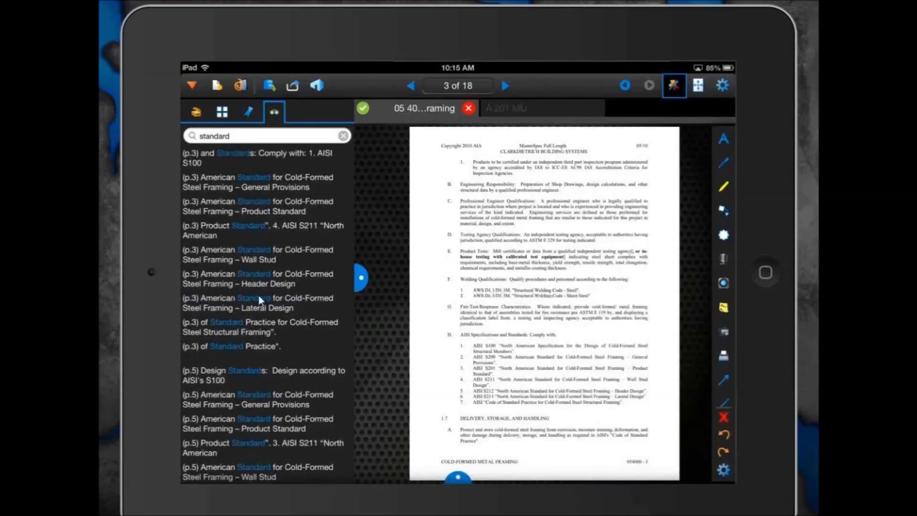
scroll(259, 295, "down", 5)
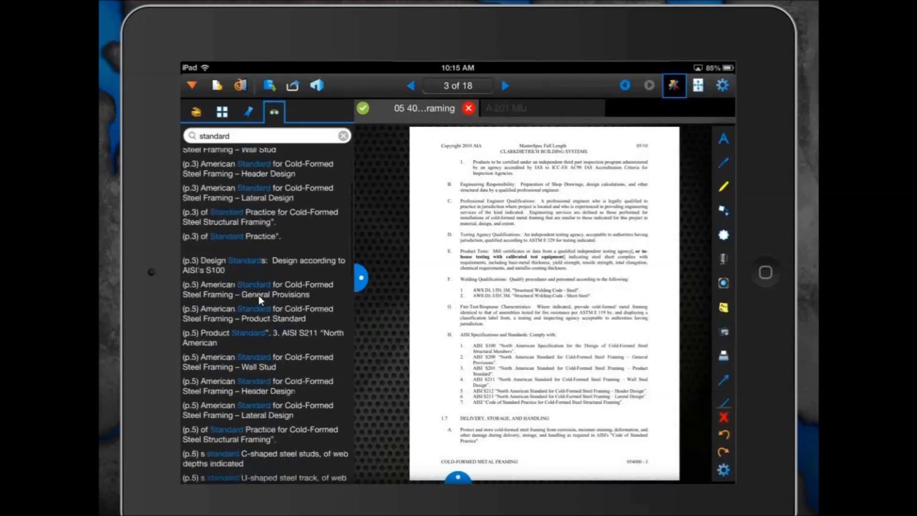
scroll(259, 296, "down", 1)
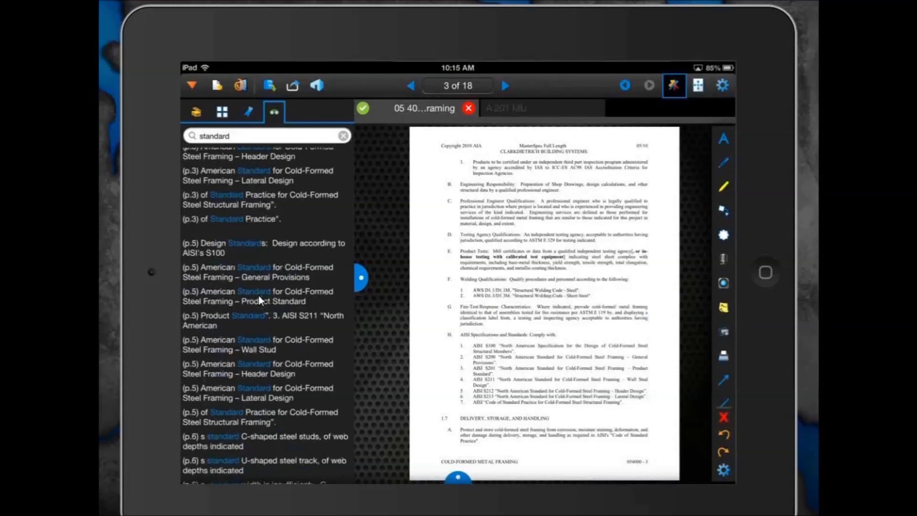
left_click(259, 295)
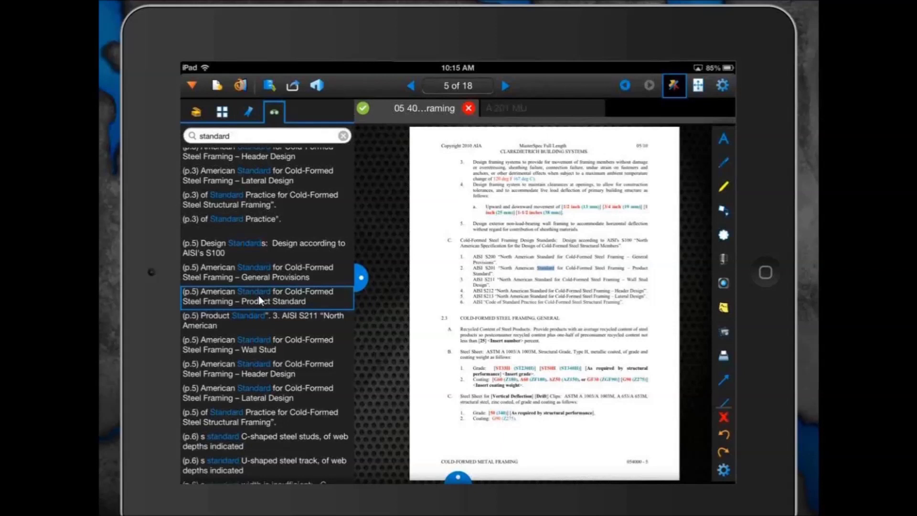
left_click(343, 135)
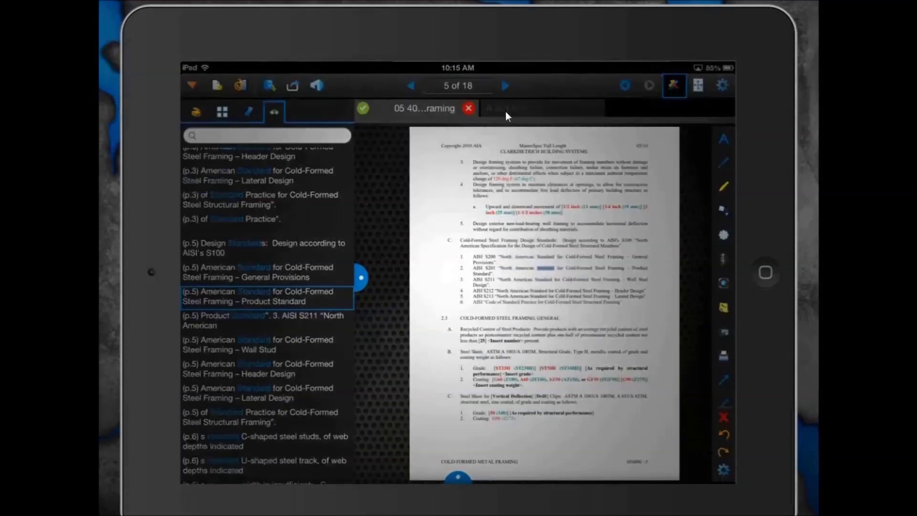
Step: Switch to A 201 MU, collapse the side panel, and zoom in on Classroom 104's cloud
left_click(505, 111)
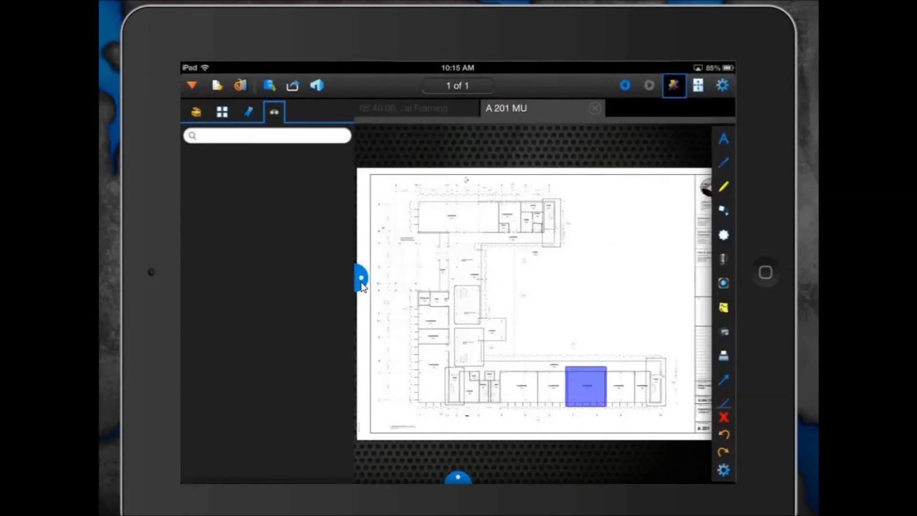
left_click(361, 280)
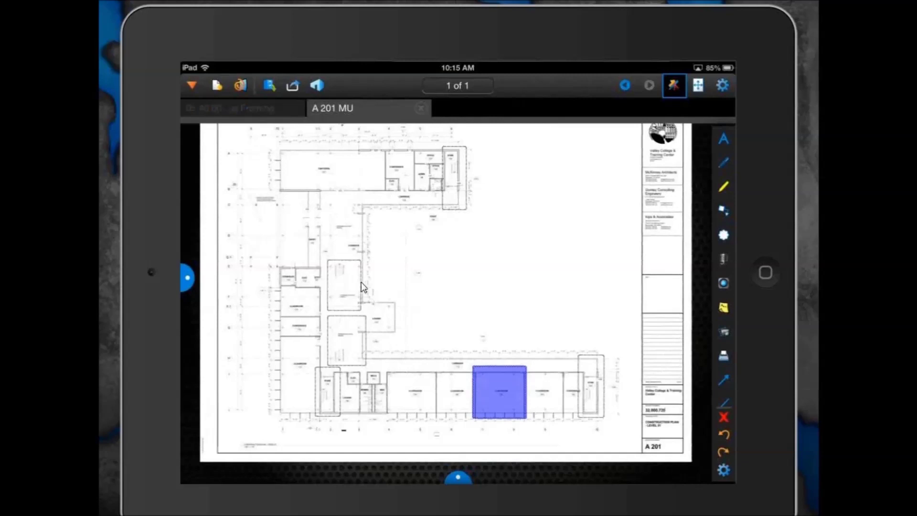
scroll(361, 287, "up", 5)
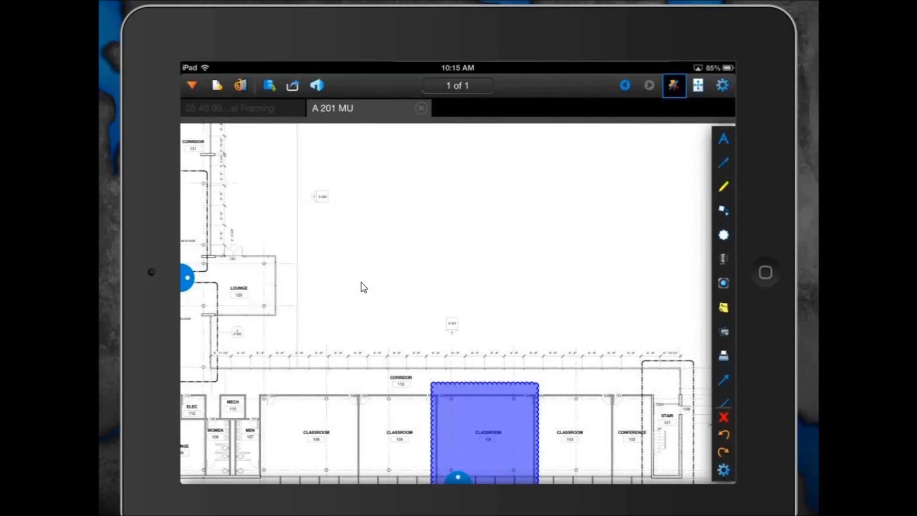
scroll(362, 283, "down", 5)
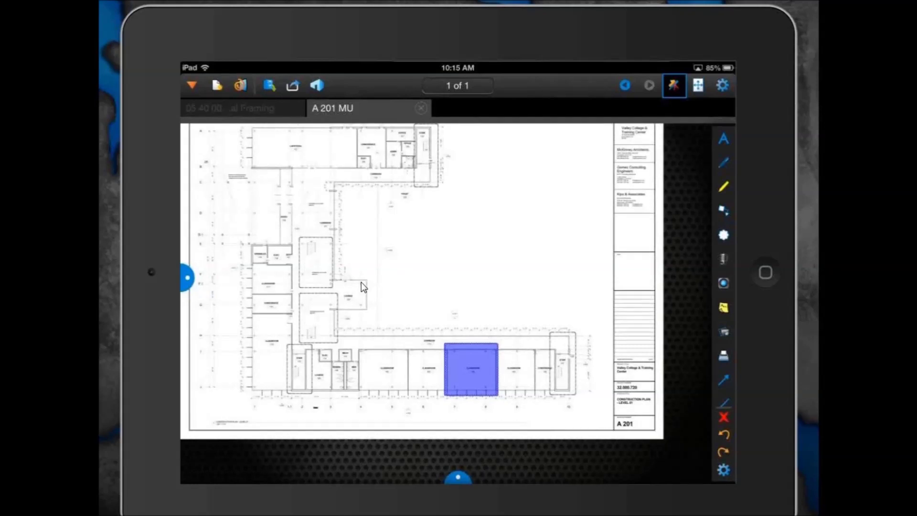
scroll(361, 282, "up", 2)
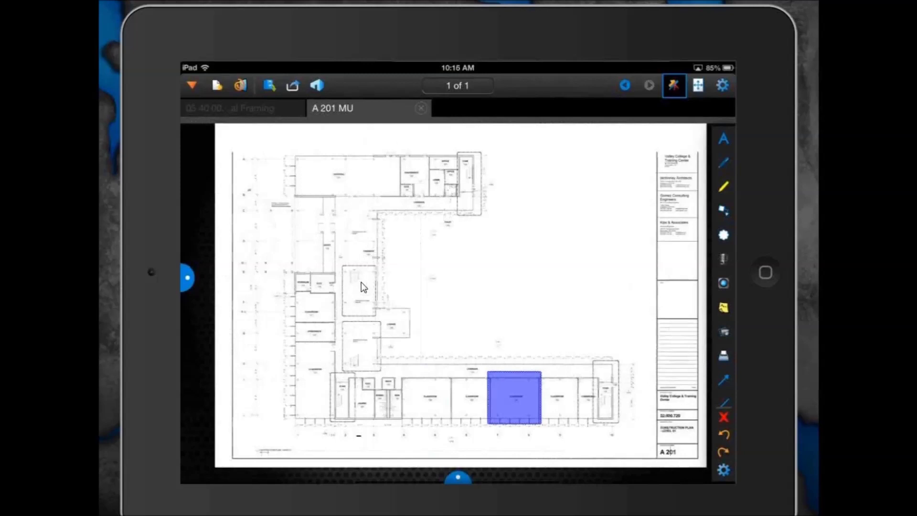
scroll(361, 282, "right", 2)
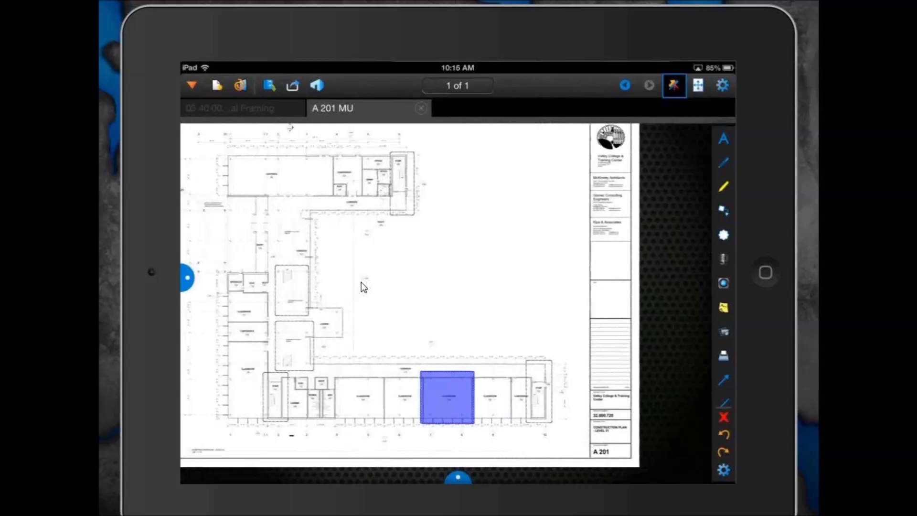
scroll(361, 282, "up", 3)
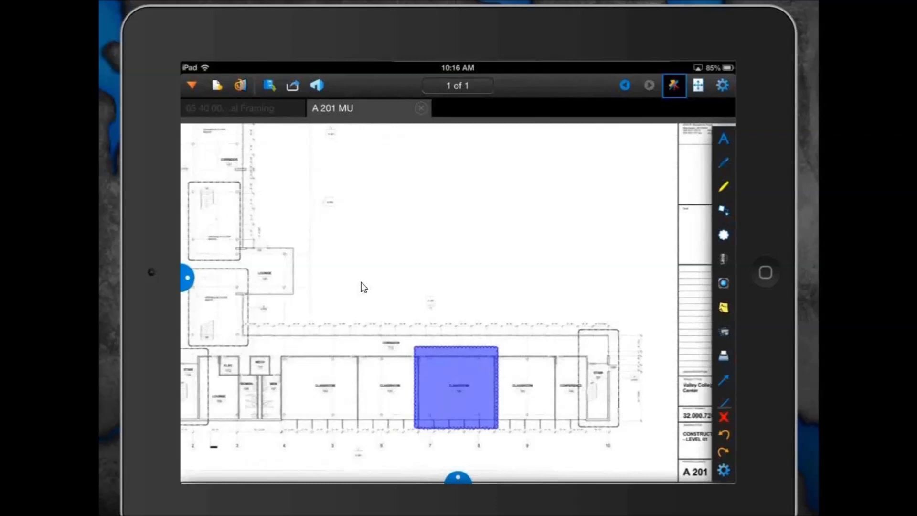
scroll(361, 286, "up", 2)
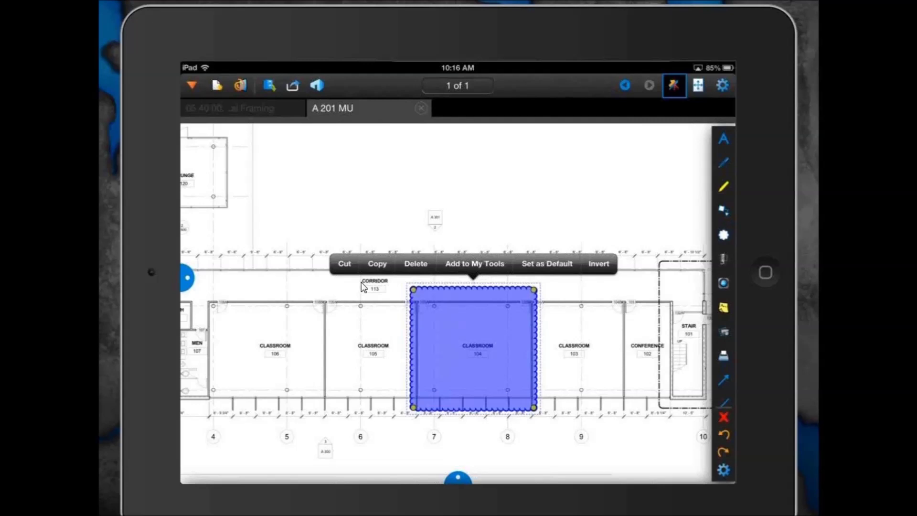
Step: Deselect the Classroom 104 cloud and bring up the Document Manager
left_click(361, 281)
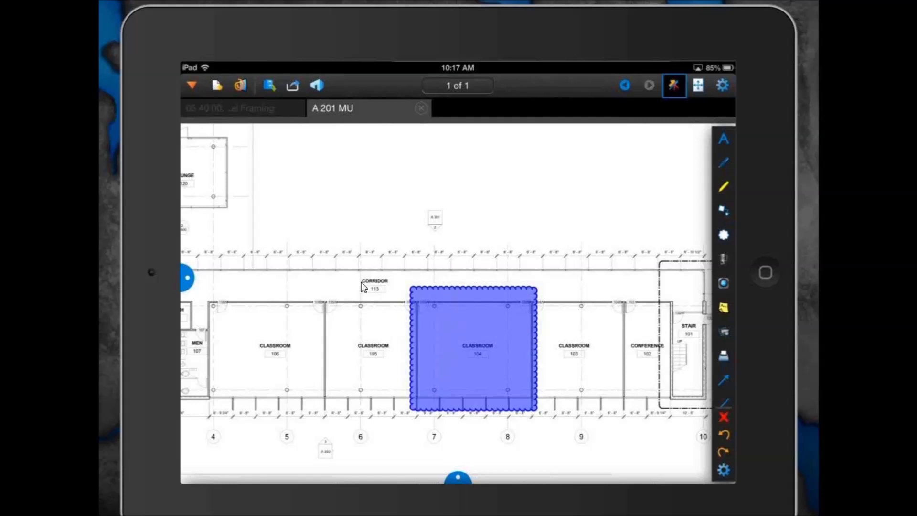
left_click(269, 85)
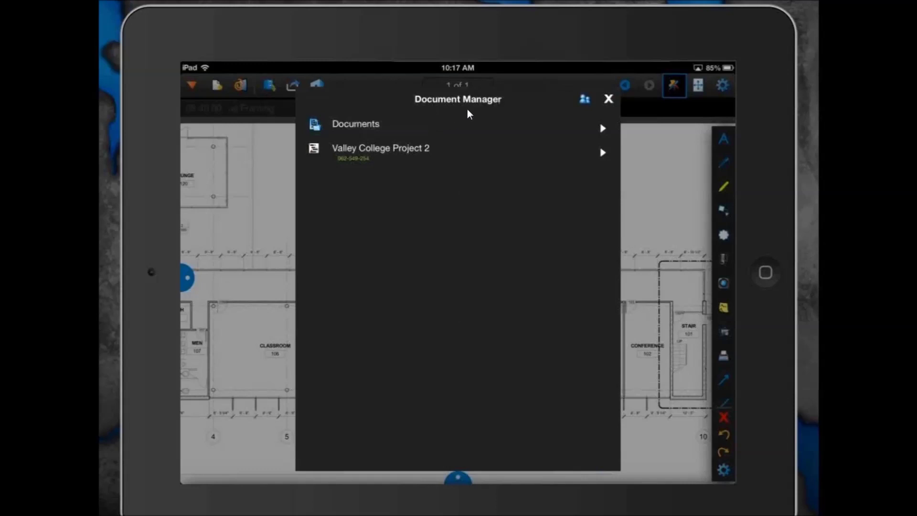
Step: From the Accounts list in Document Manager, start adding a new account
left_click(584, 100)
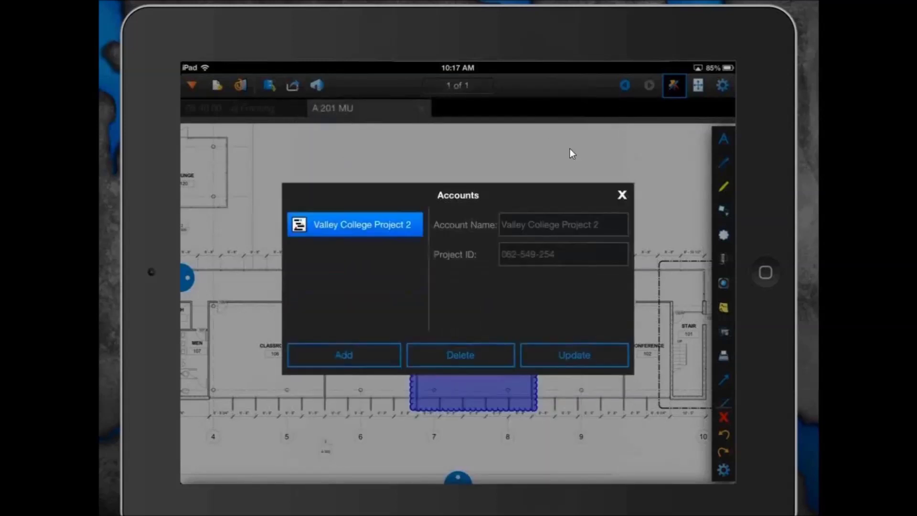
left_click(603, 191)
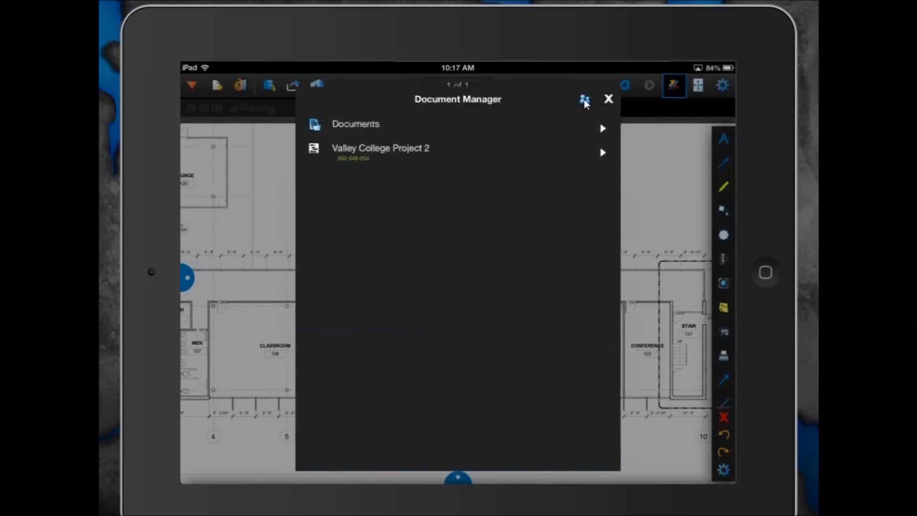
left_click(584, 101)
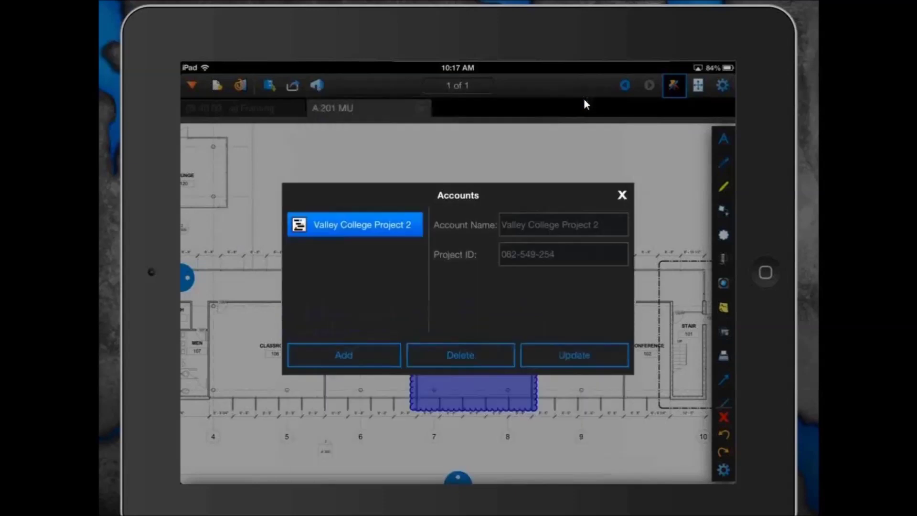
left_click(364, 354)
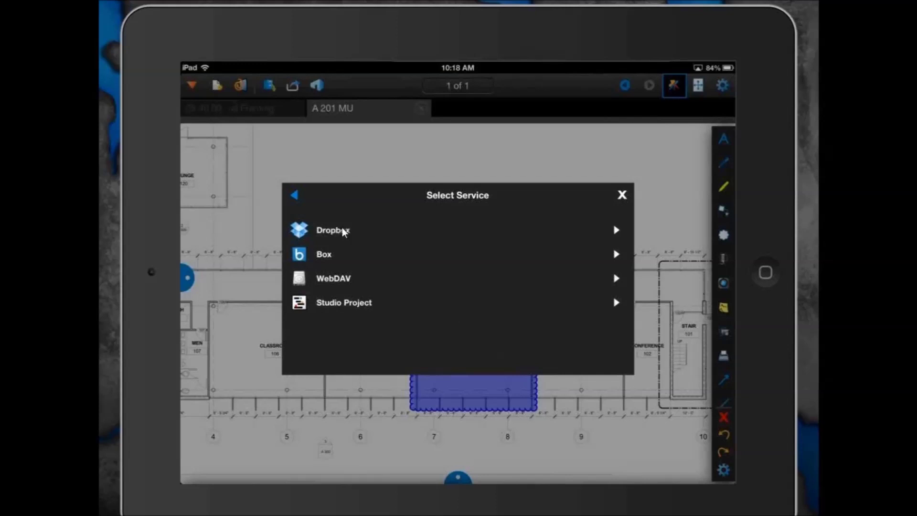
Step: Choose Dropbox, name the account 'abc project', and enter the user's e-mail as username
left_click(342, 231)
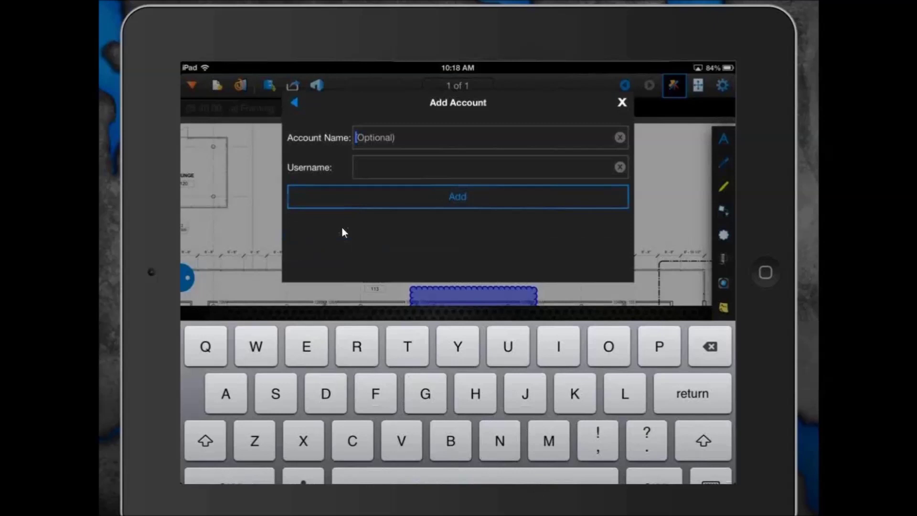
type("abc")
type("pro")
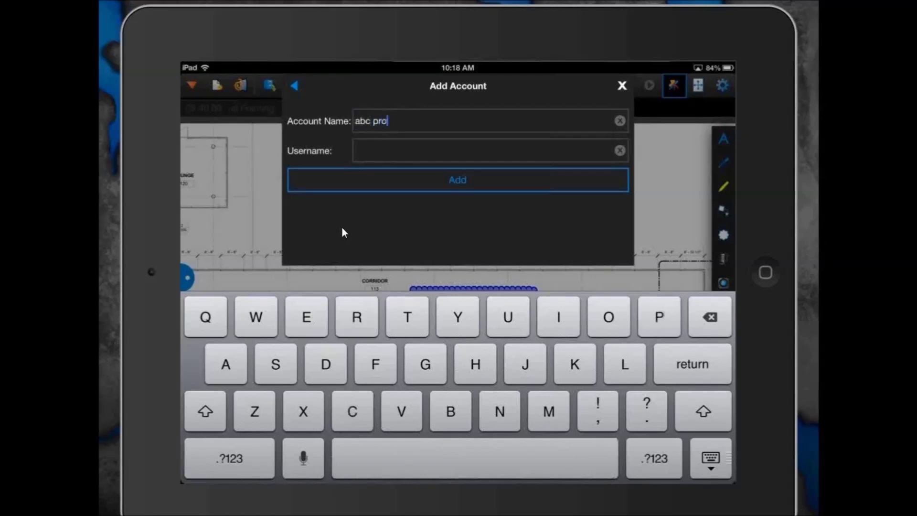
type("je")
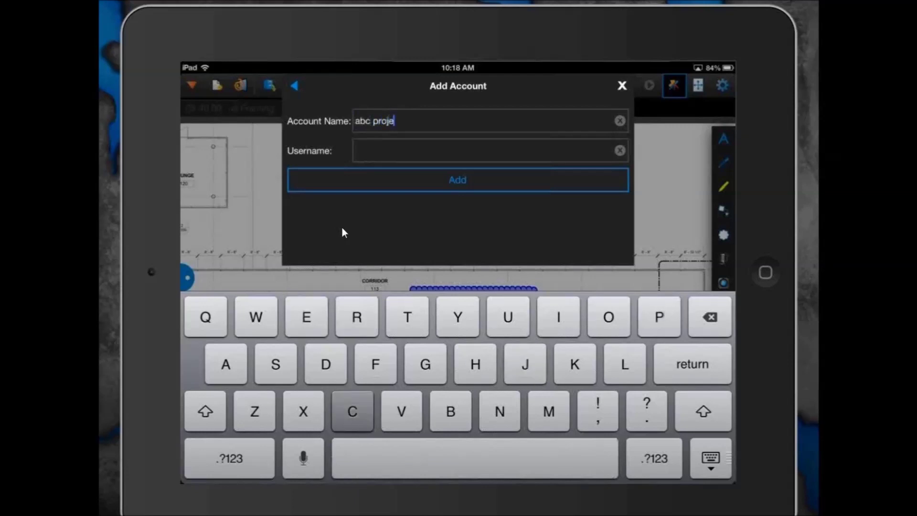
type("cts")
key("BackSpace")
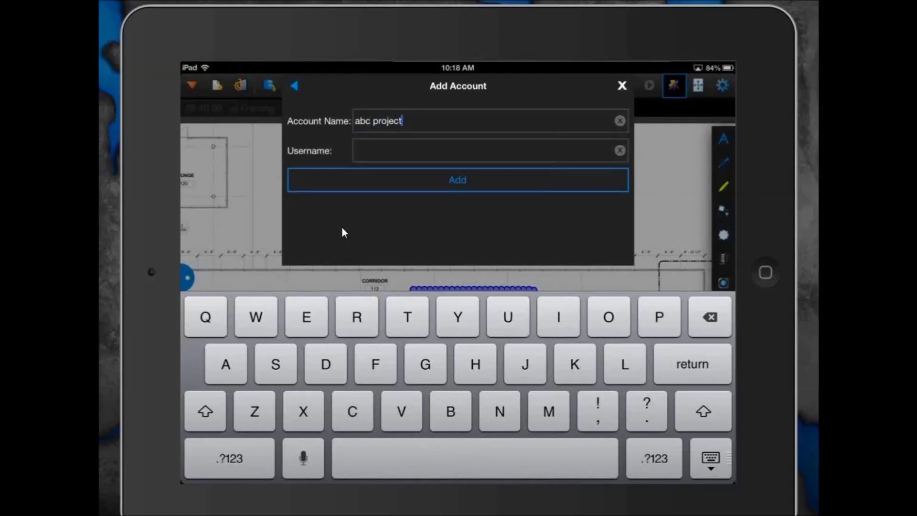
key("Return")
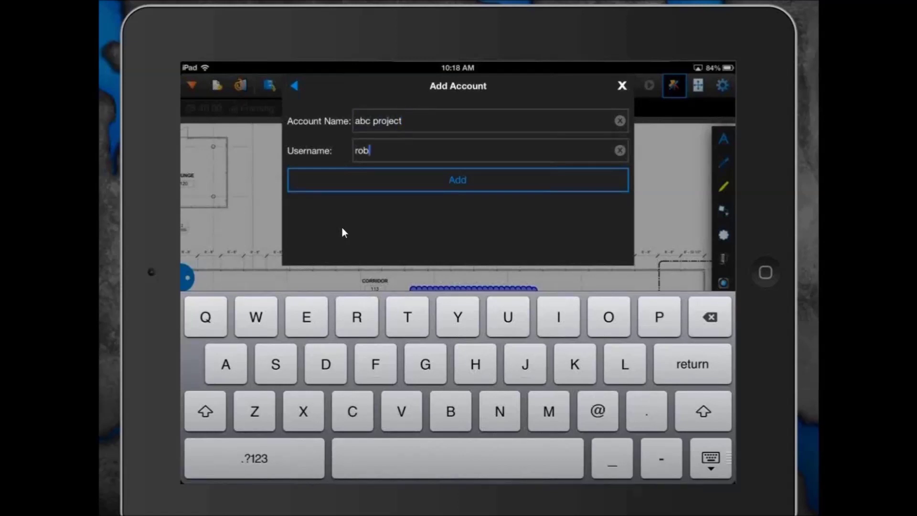
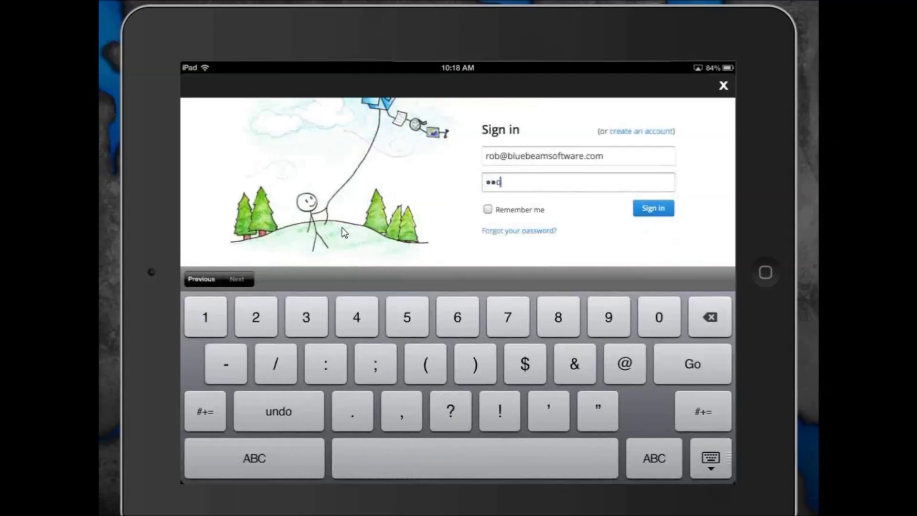
Step: Sign in to Dropbox with the account password and allow Bluebeam access to the files
key("Return")
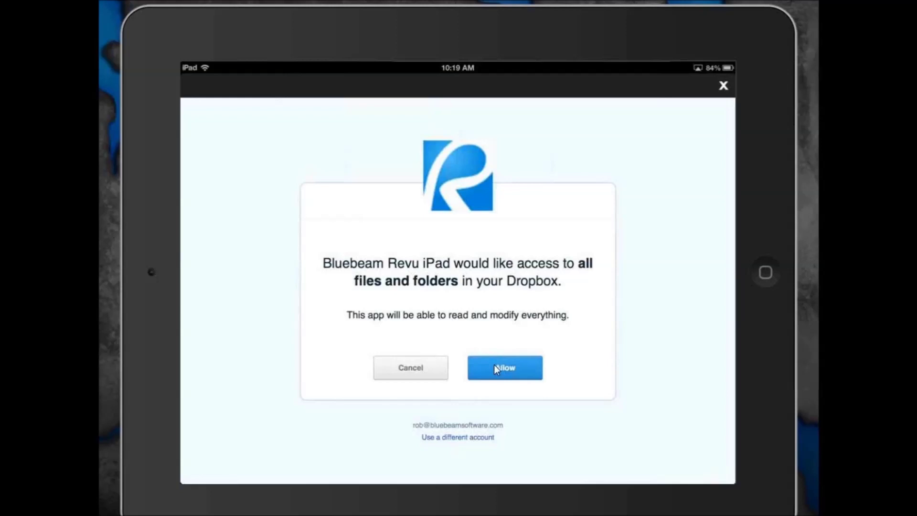
left_click(495, 367)
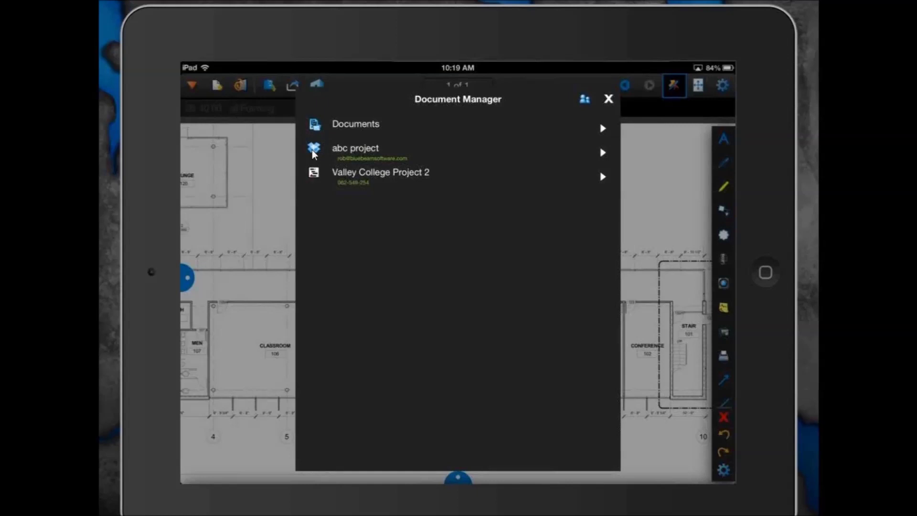
Step: Open the abc project folder, sync Wing 2 Punch to download A 201.pdf, and return to its files
left_click(314, 153)
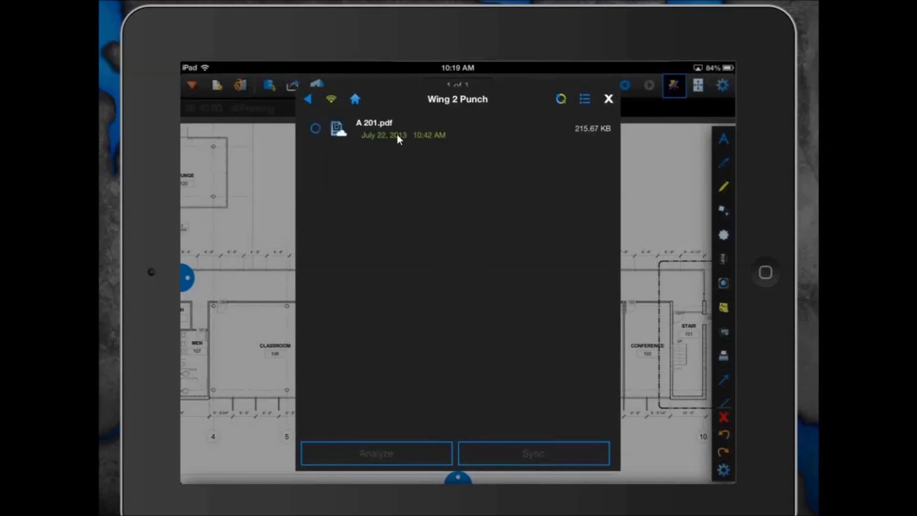
left_click(492, 447)
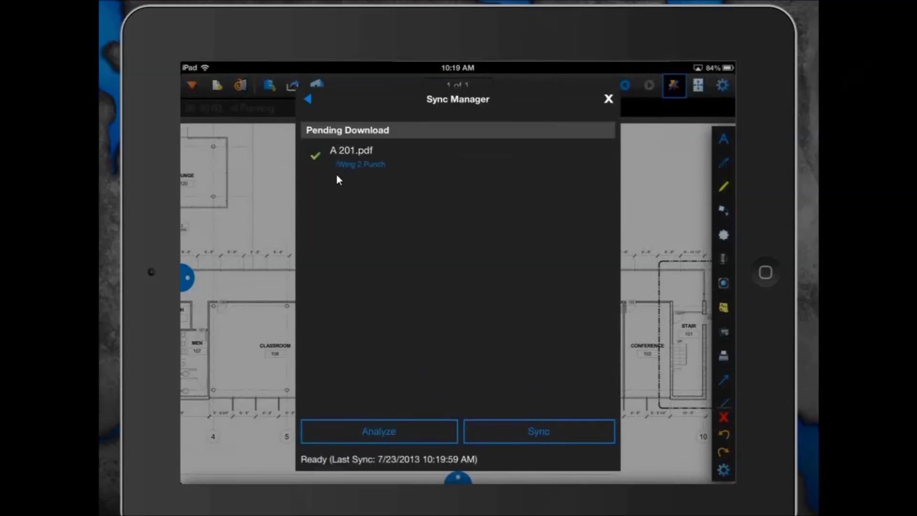
left_click(320, 157)
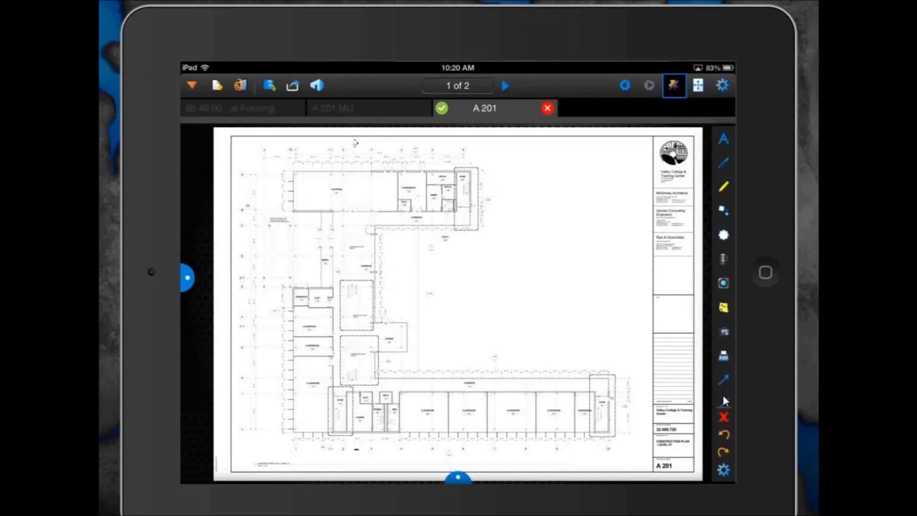
Step: Zoom into corridor 113 beside the A 301 tag on A 201 and pick the Cloud tool
mouse_move(726, 395)
left_mouse_down()
mouse_move(739, 216)
mouse_move(732, 145)
left_mouse_up()
double_click(536, 383)
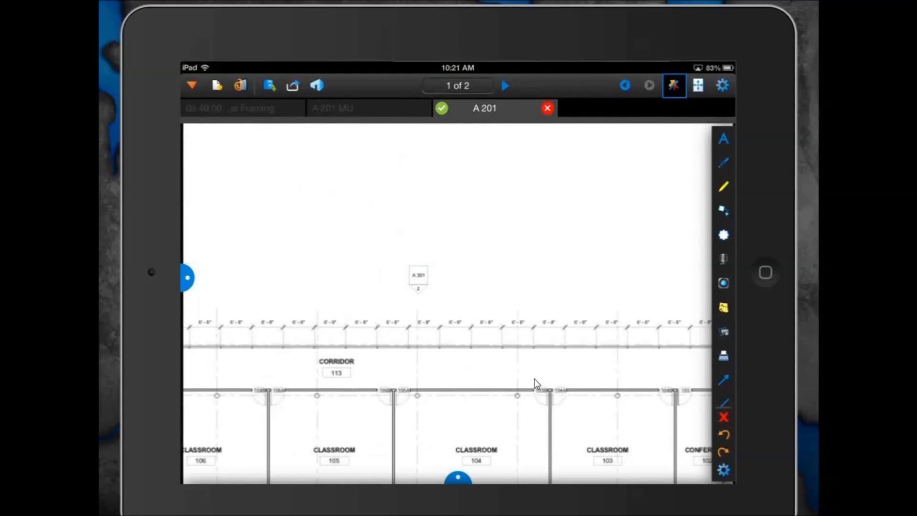
double_click(634, 366)
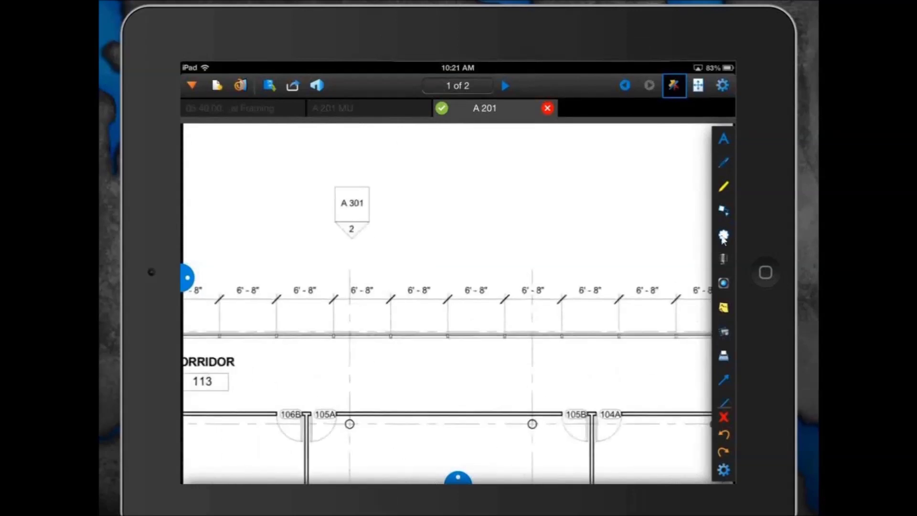
left_click(724, 237)
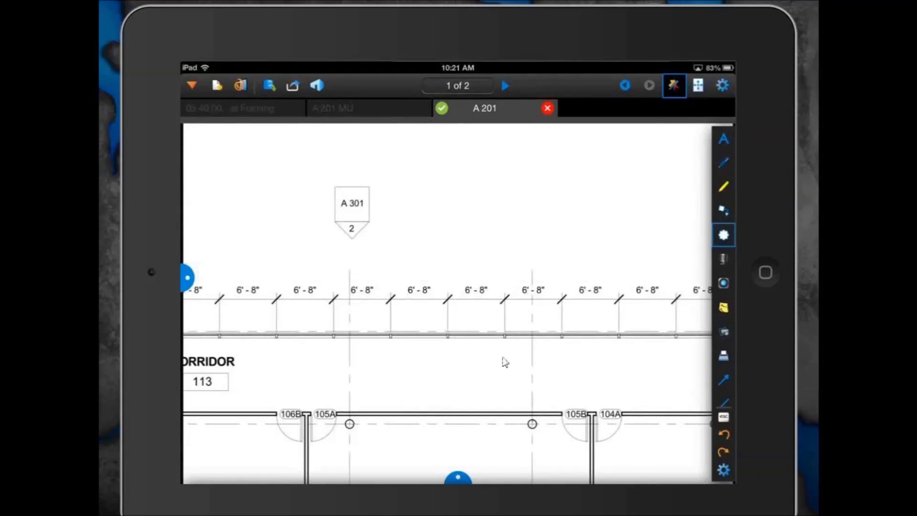
Step: Draw a rectangular cloud over a 6' - 8" bay and a seven-point cloud around the A 301 tag
mouse_move(379, 282)
left_mouse_down()
mouse_move(425, 310)
mouse_move(456, 350)
left_mouse_up()
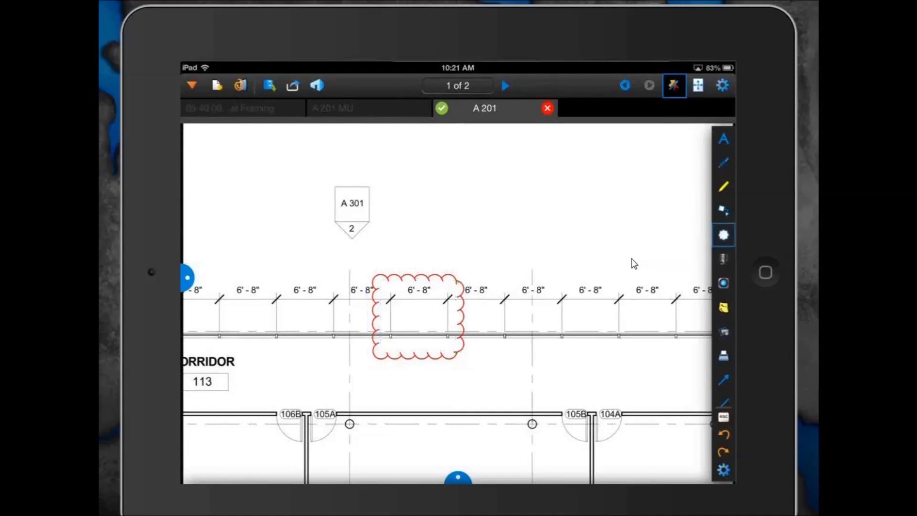
left_click(321, 358)
left_click(352, 269)
left_click(394, 220)
left_click(373, 155)
left_click(280, 192)
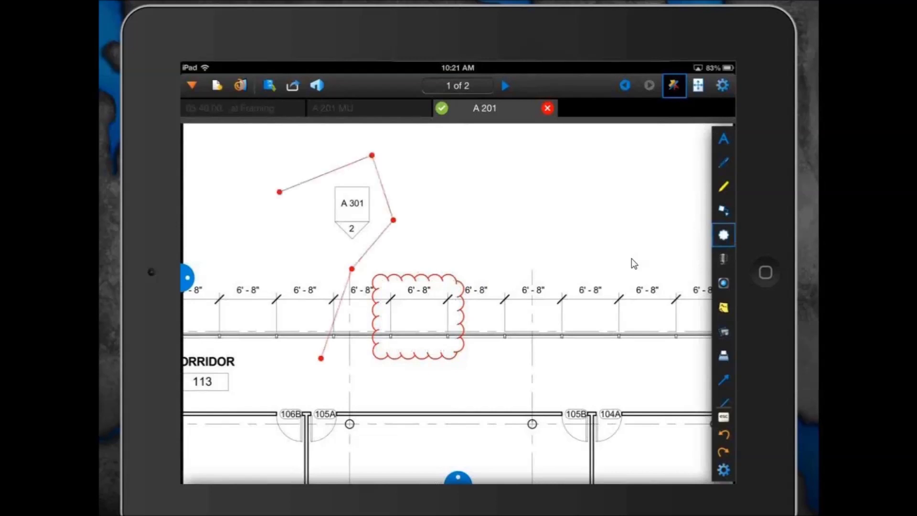
left_click(245, 303)
left_click(284, 361)
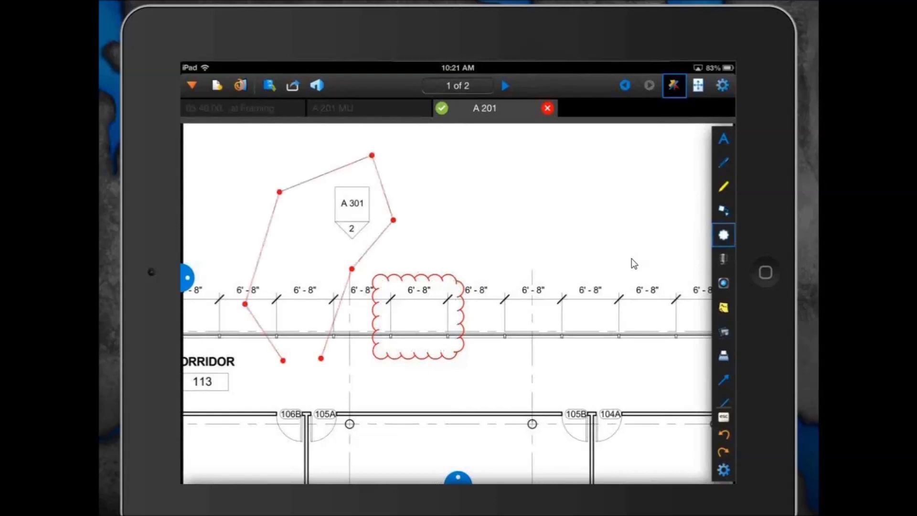
left_click(321, 358)
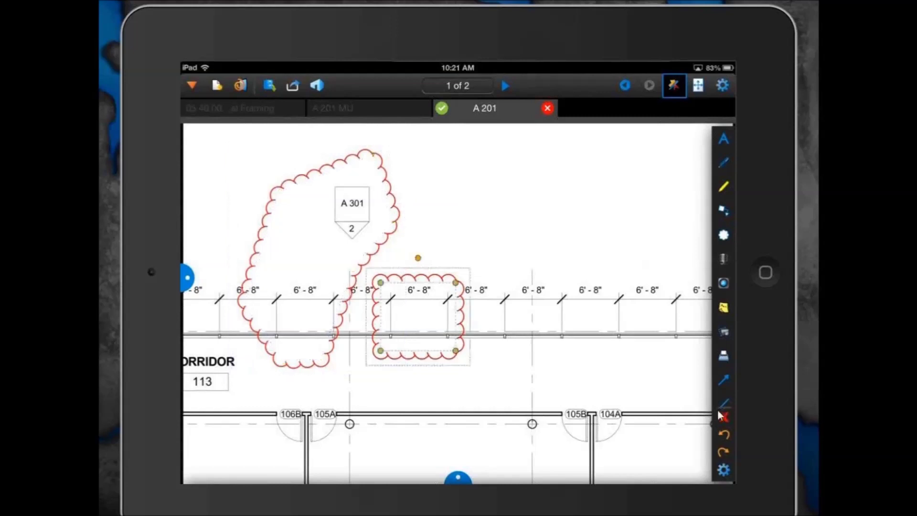
Step: Give the rectangular cloud a green fill at 50 percent opacity, then deselect it
left_click(724, 470)
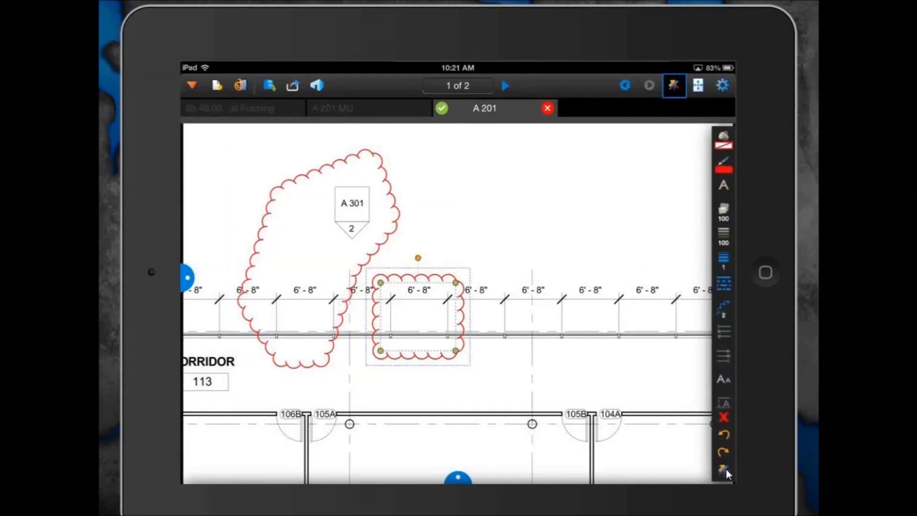
left_click(724, 141)
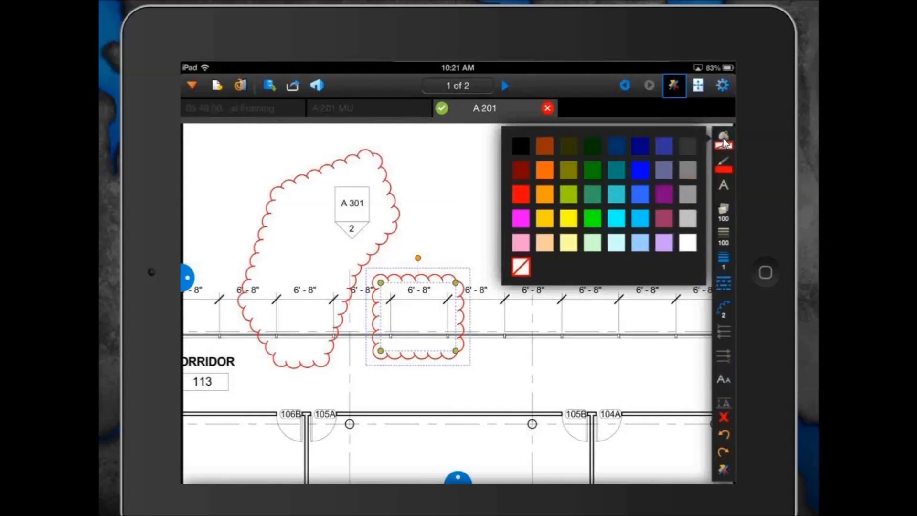
left_click(592, 194)
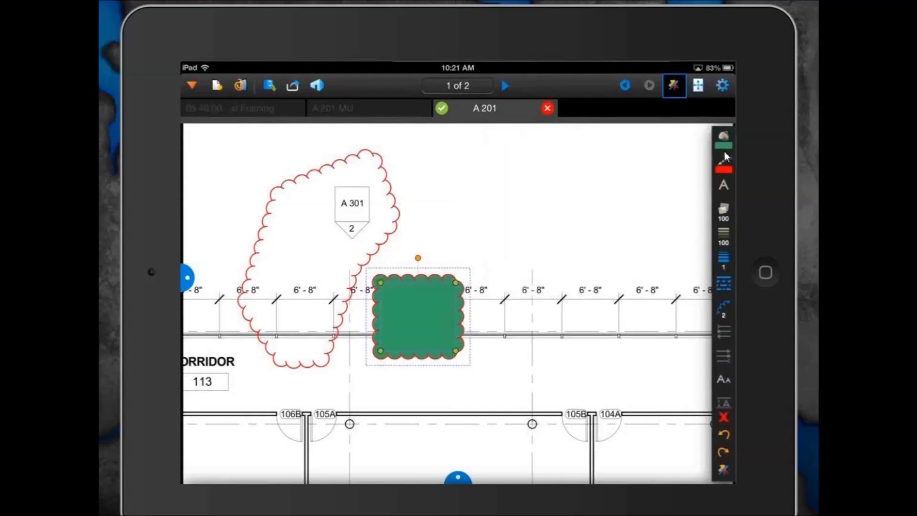
left_click(724, 210)
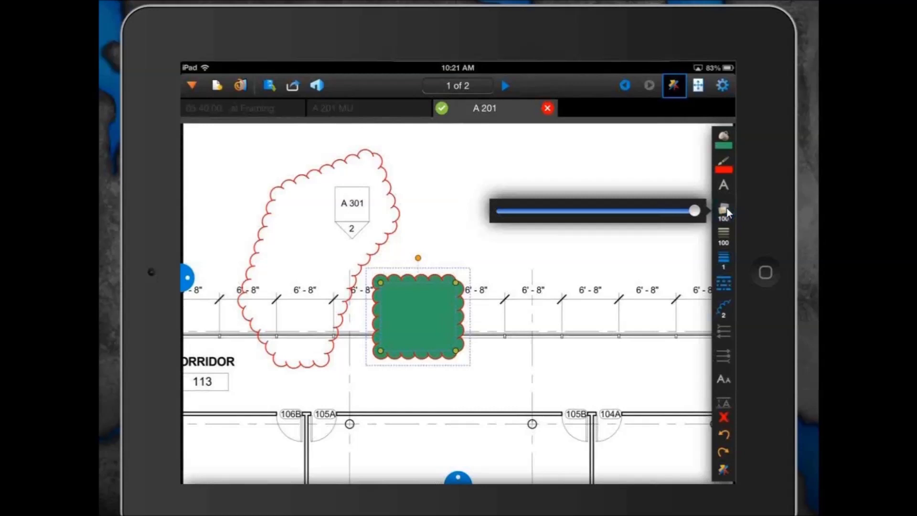
left_click_drag(694, 211, 579, 211)
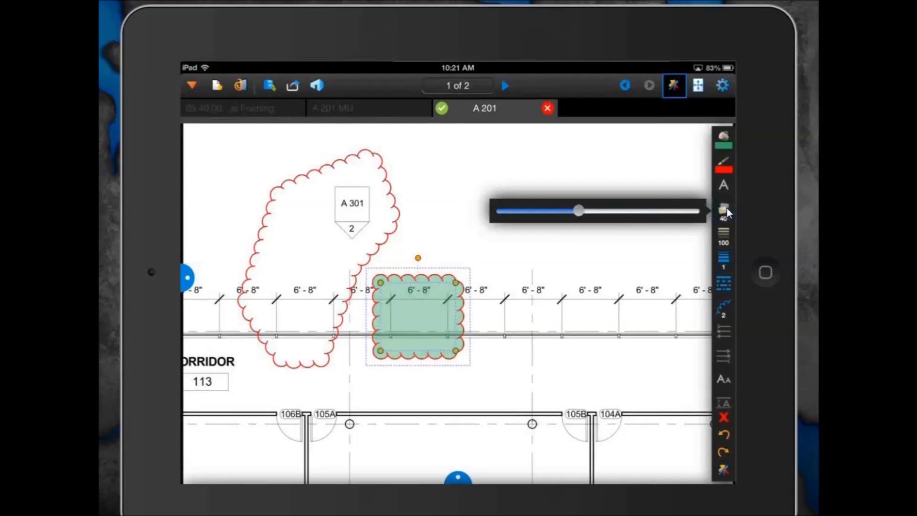
left_click_drag(578, 211, 598, 211)
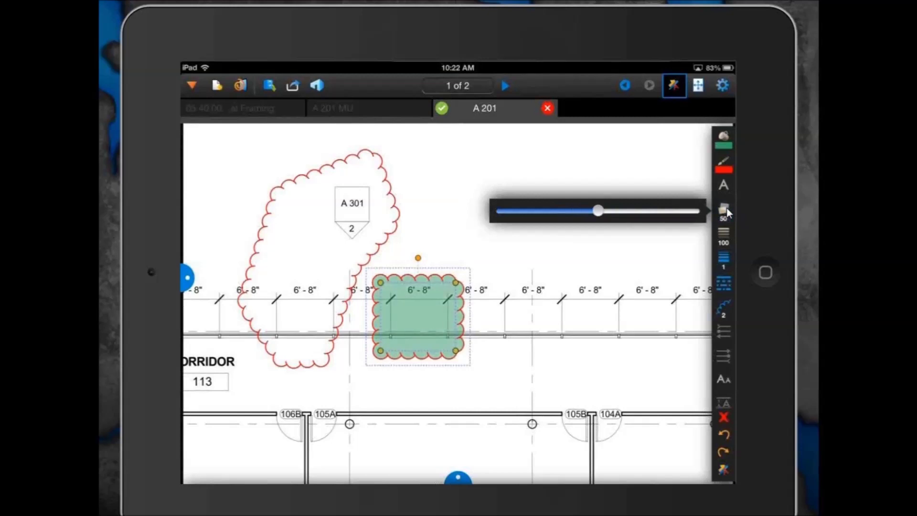
left_click(724, 299)
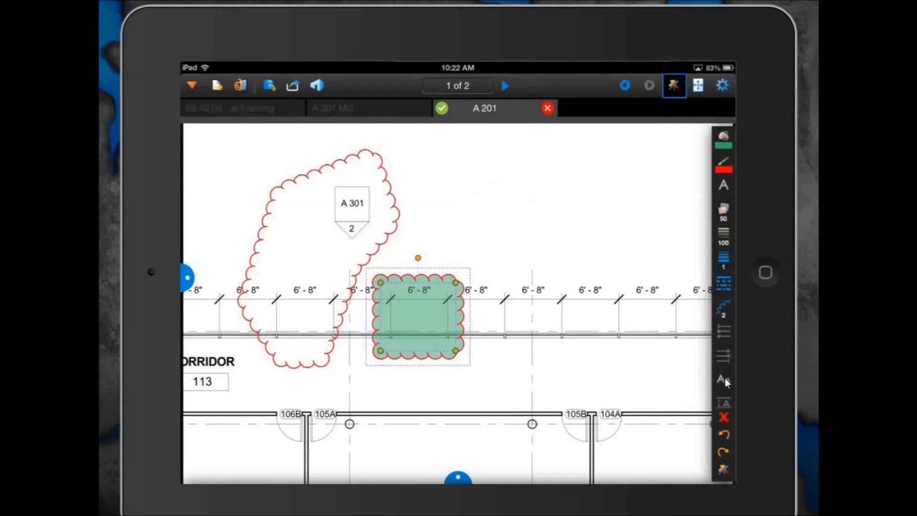
left_click(723, 403)
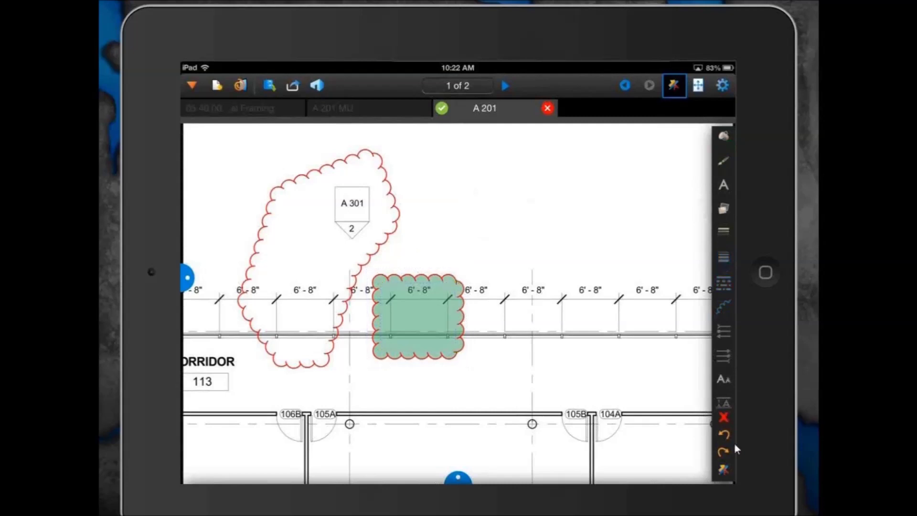
left_click(724, 470)
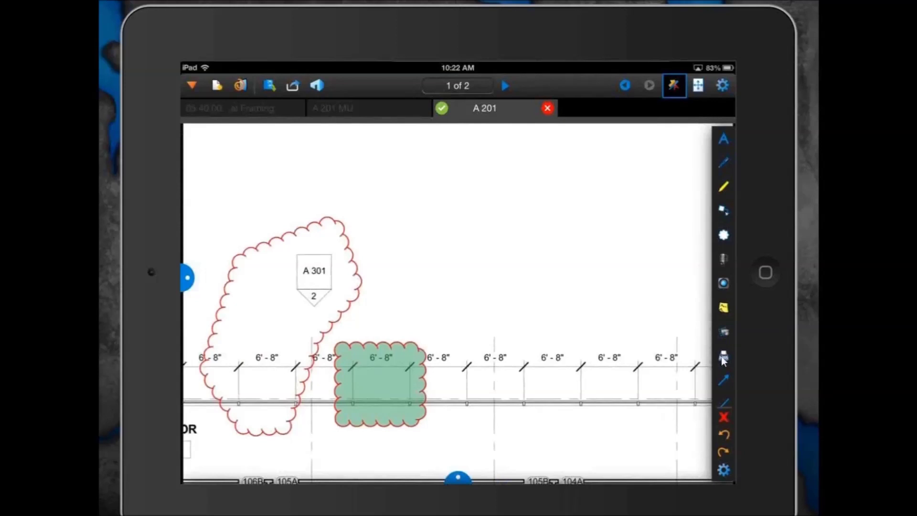
Step: Draw a text callout pointing at the green cloud reading 'abc comment'
left_click(724, 210)
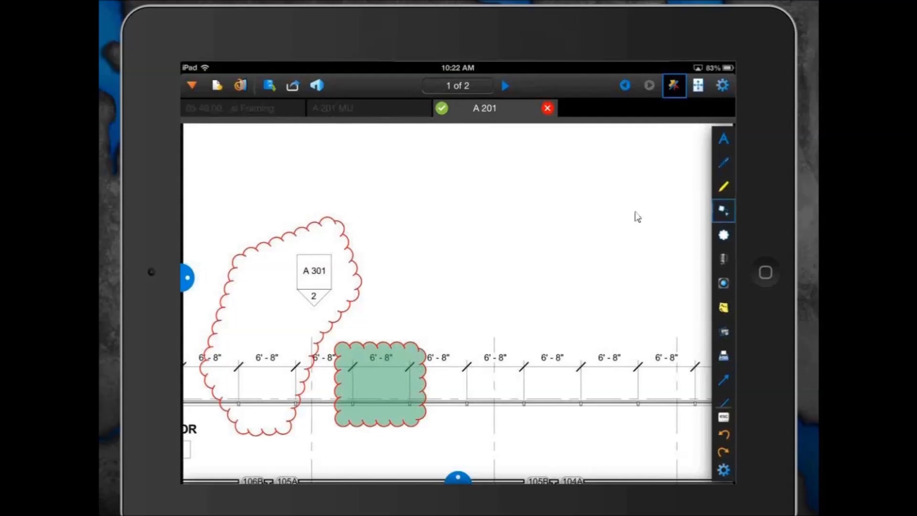
mouse_move(430, 343)
left_mouse_down()
mouse_move(493, 329)
mouse_move(533, 278)
mouse_move(592, 253)
left_mouse_up()
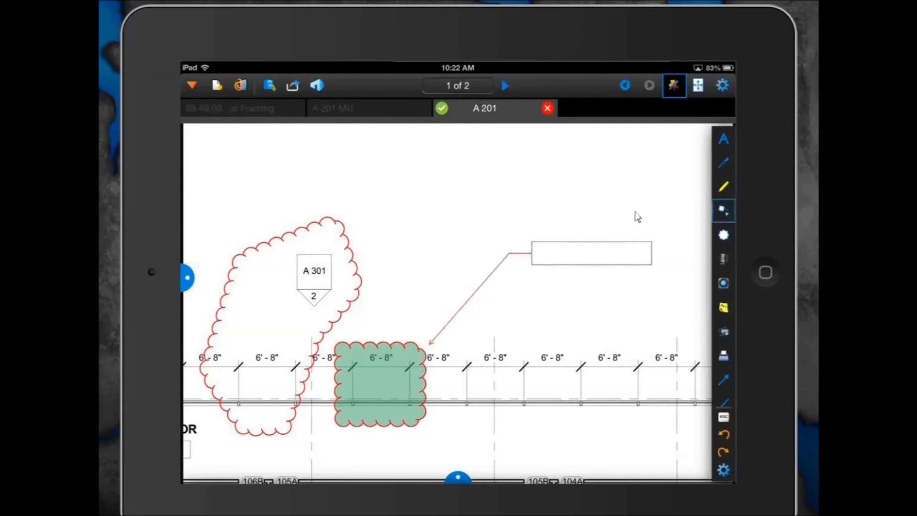
left_click(592, 253)
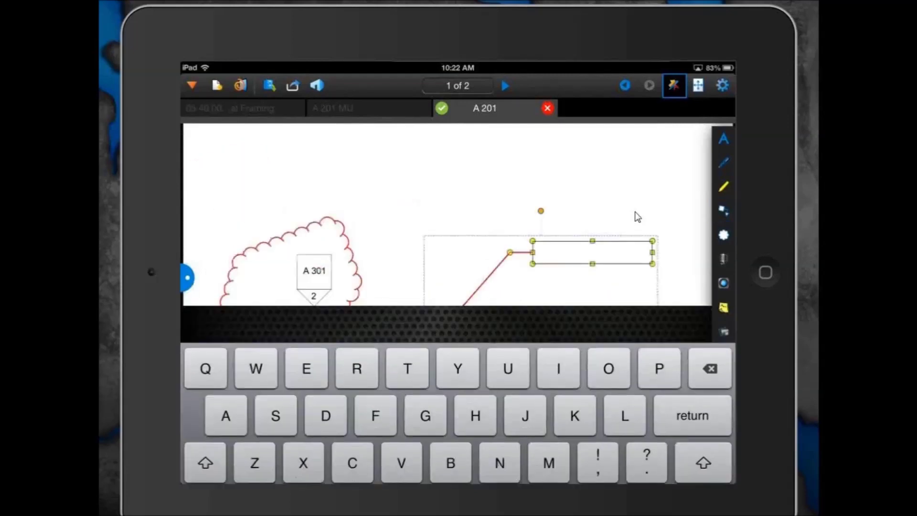
type("abc comment")
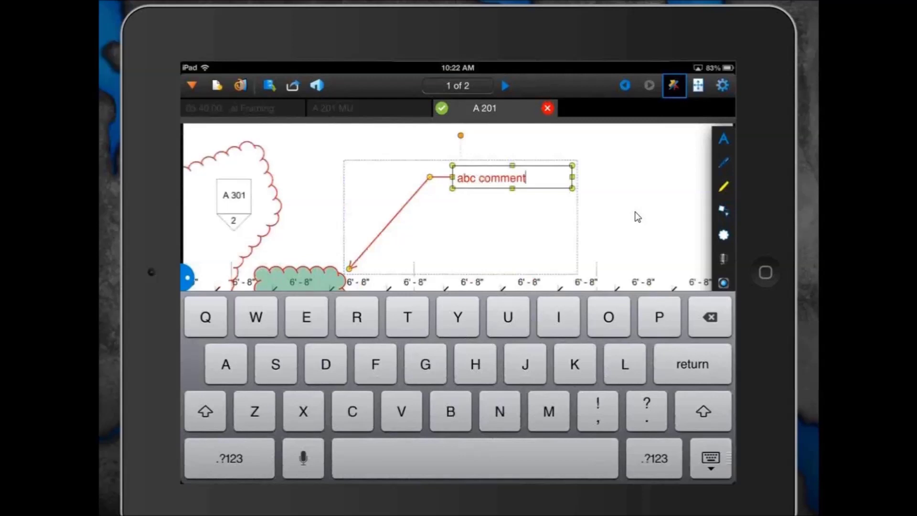
left_click(711, 459)
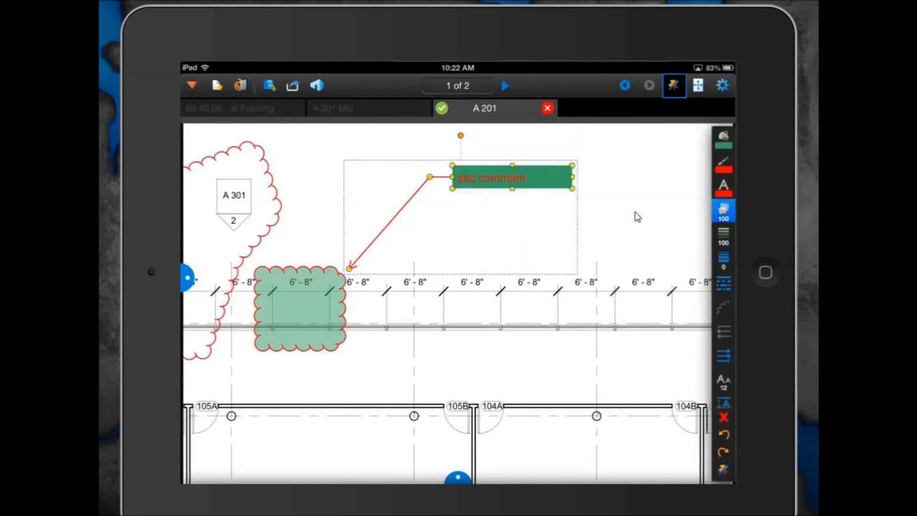
Step: Set the abc comment callout's fill opacity to 50 and deselect it
left_click(635, 212)
left_click_drag(617, 211, 598, 210)
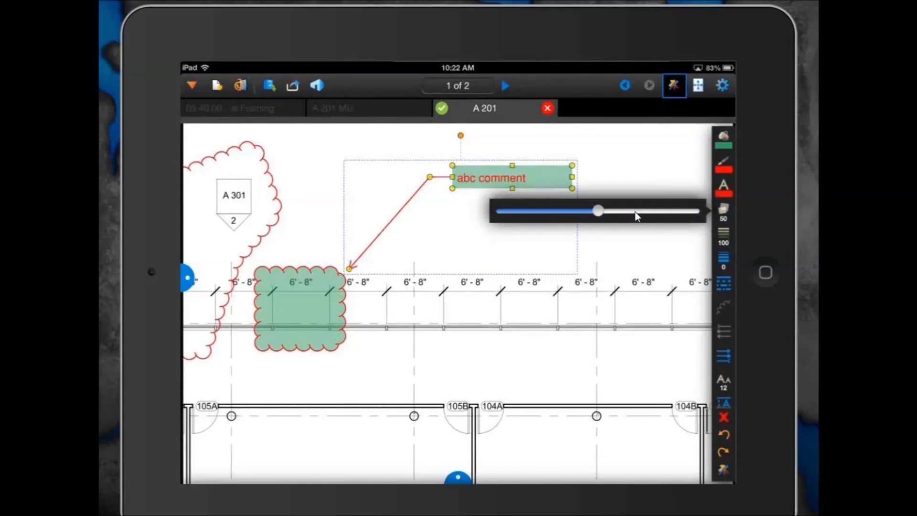
left_click(719, 468)
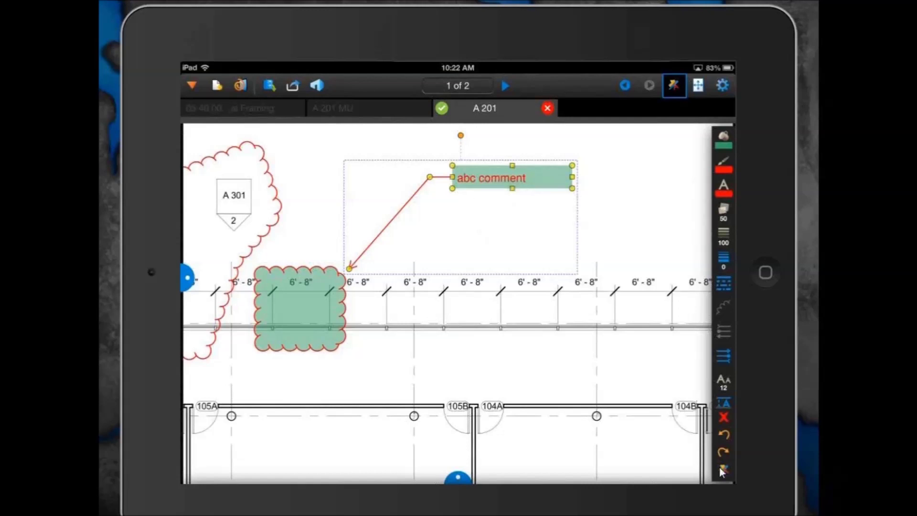
left_click(719, 468)
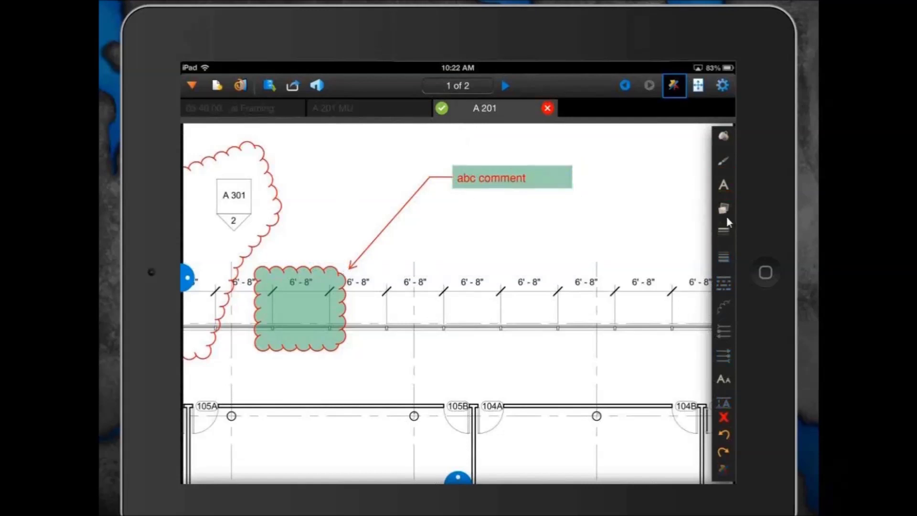
left_click(721, 171)
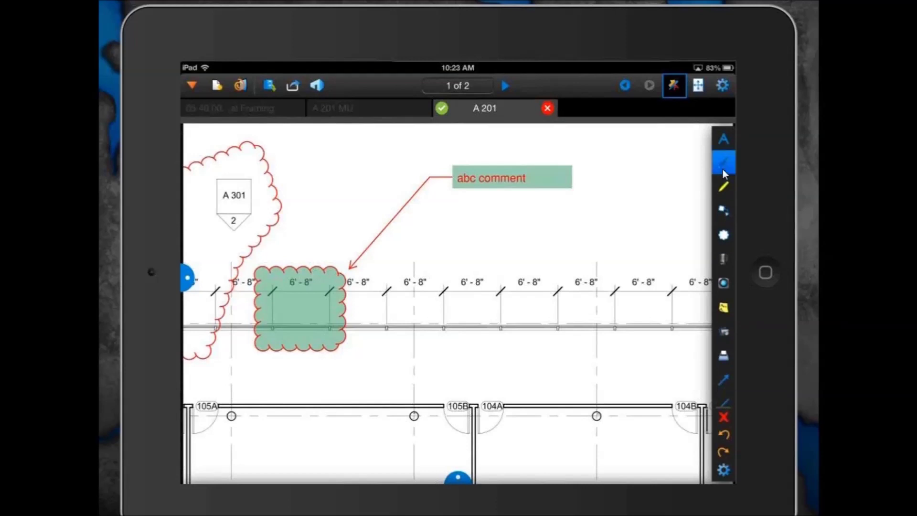
left_click(722, 168)
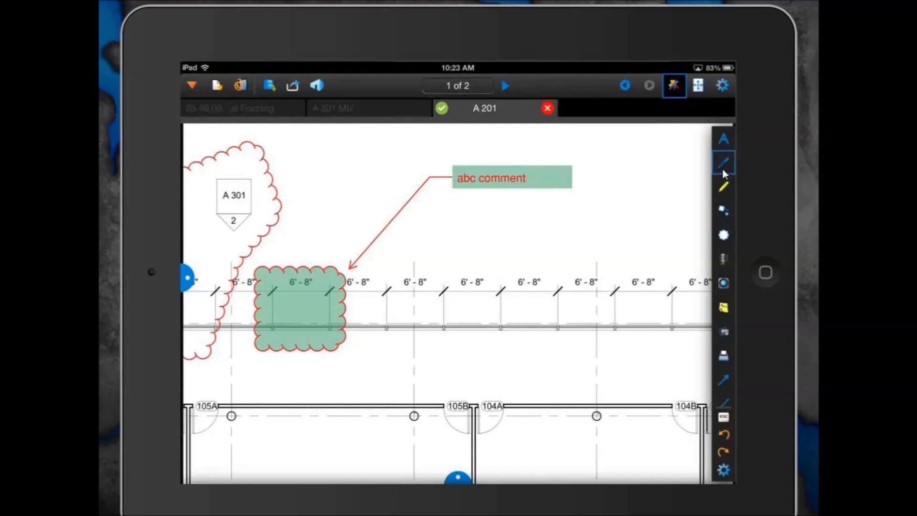
mouse_move(449, 227)
left_mouse_down()
mouse_move(483, 204)
mouse_move(470, 270)
left_mouse_up()
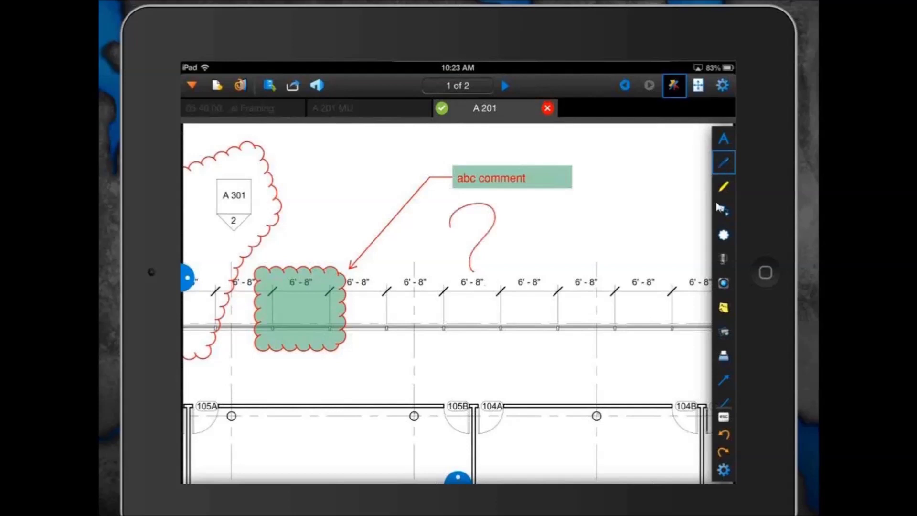
left_click(723, 418)
left_click(724, 435)
left_click(726, 433)
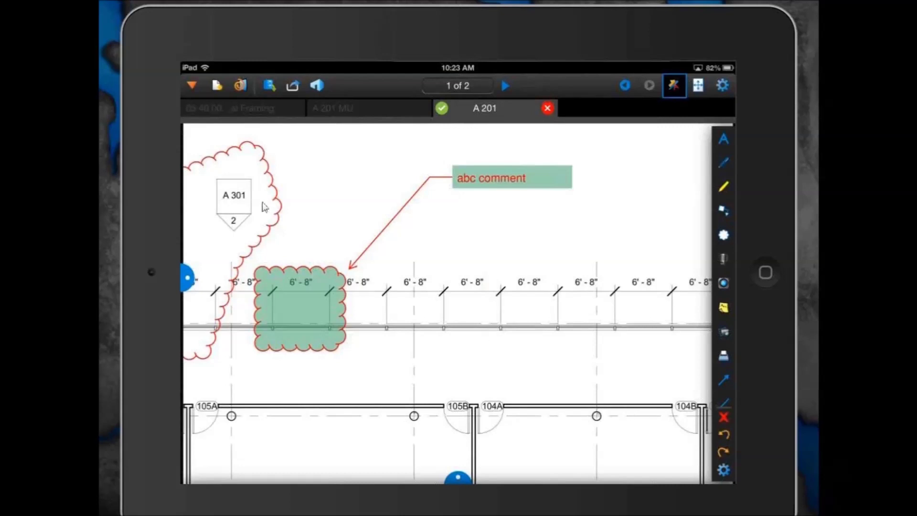
Step: Delete the red freeform cloud around the A 301 tag, leaving the green markups
scroll(265, 207, "left", 1)
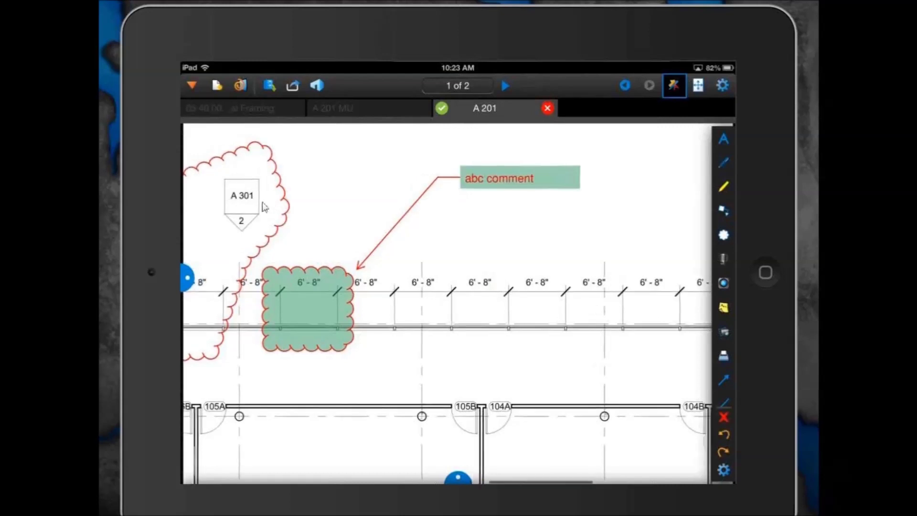
scroll(262, 203, "left", 7)
left_click(267, 160)
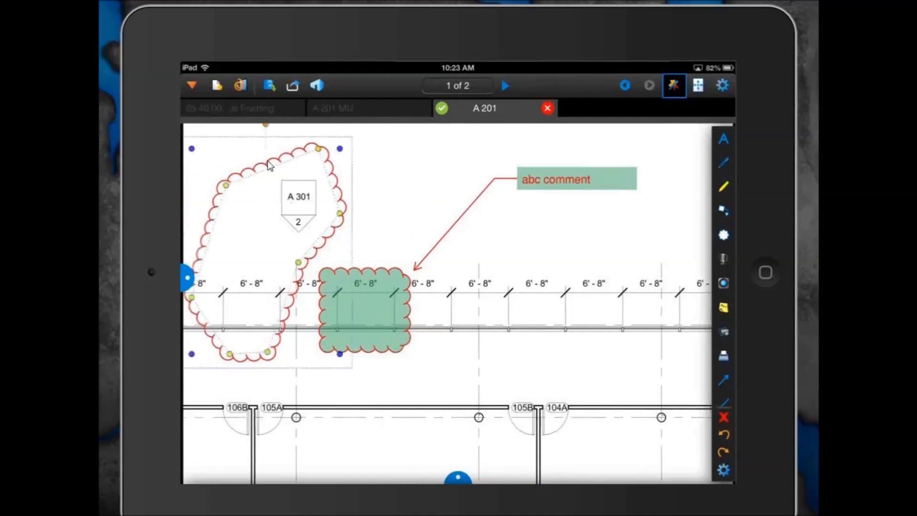
left_click(724, 417)
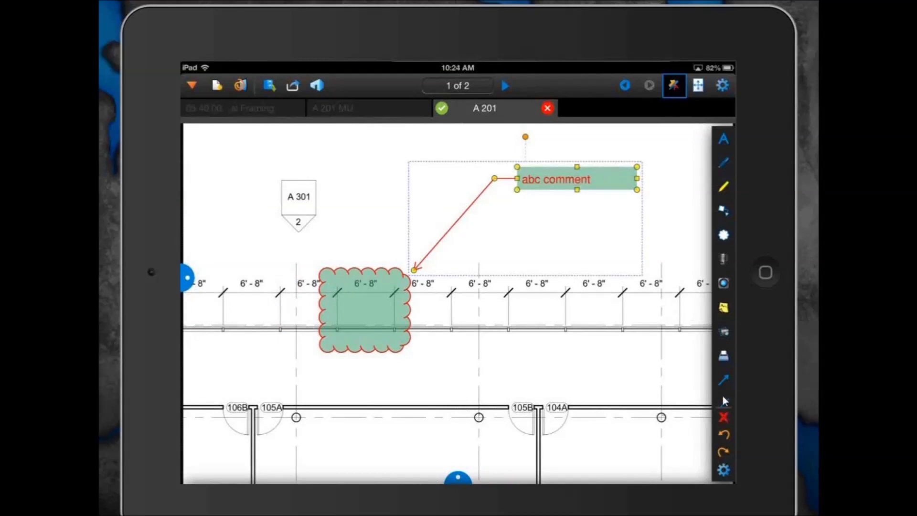
left_click(725, 333)
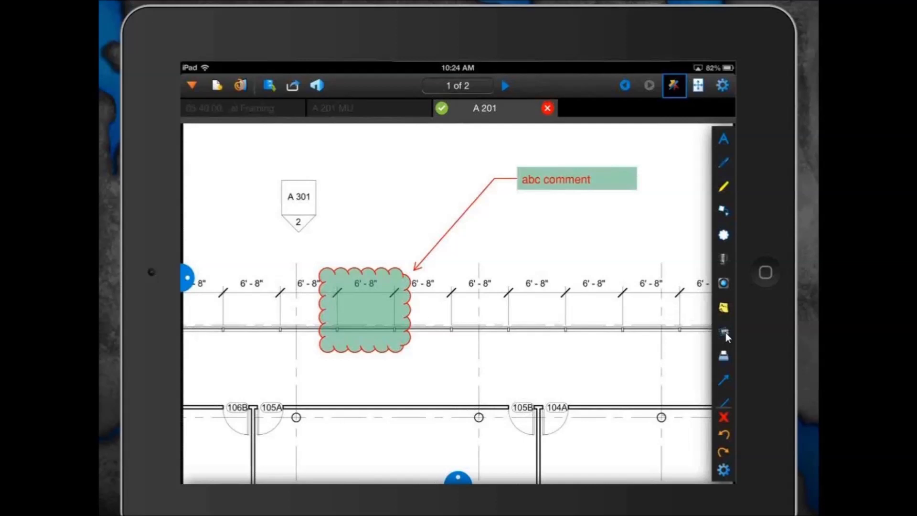
Step: Pan to the restrooms and take a snapshot of the WOMEN 108 area
scroll(448, 324, "left", 1)
scroll(447, 304, "left", 10)
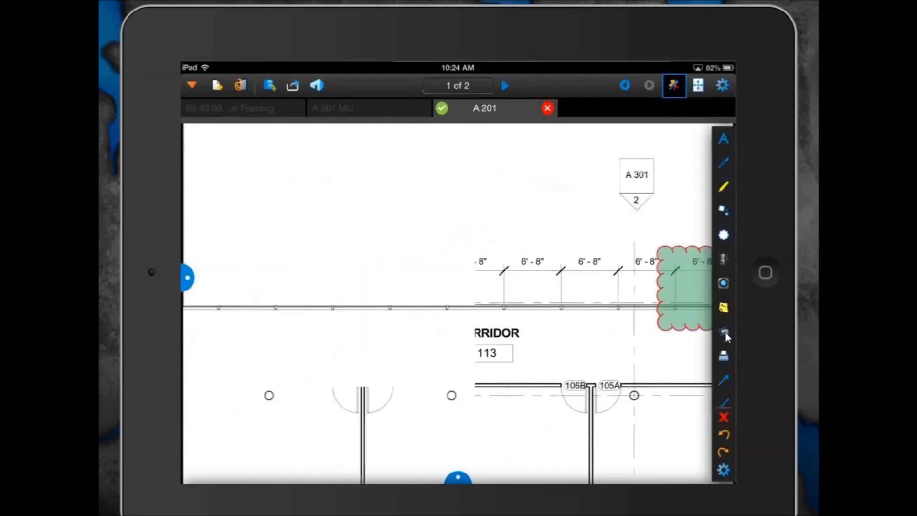
scroll(448, 304, "left", 10)
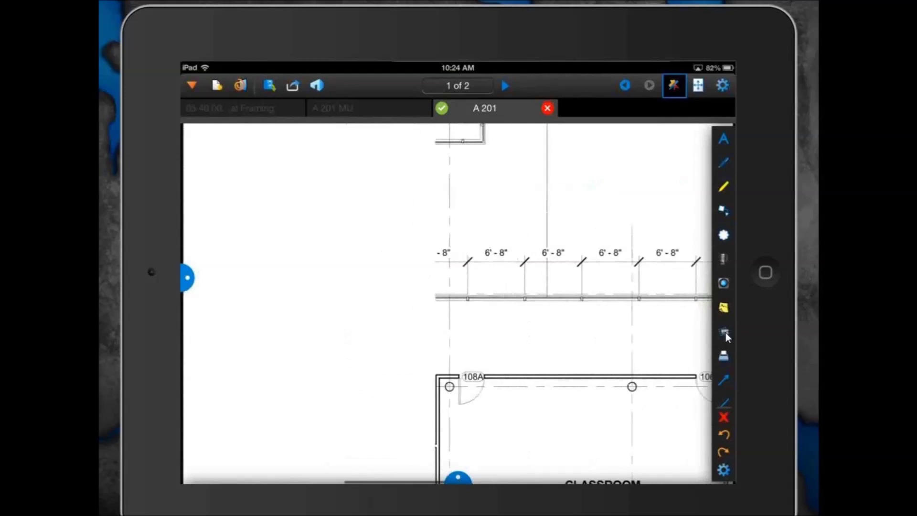
scroll(447, 303, "down", 10)
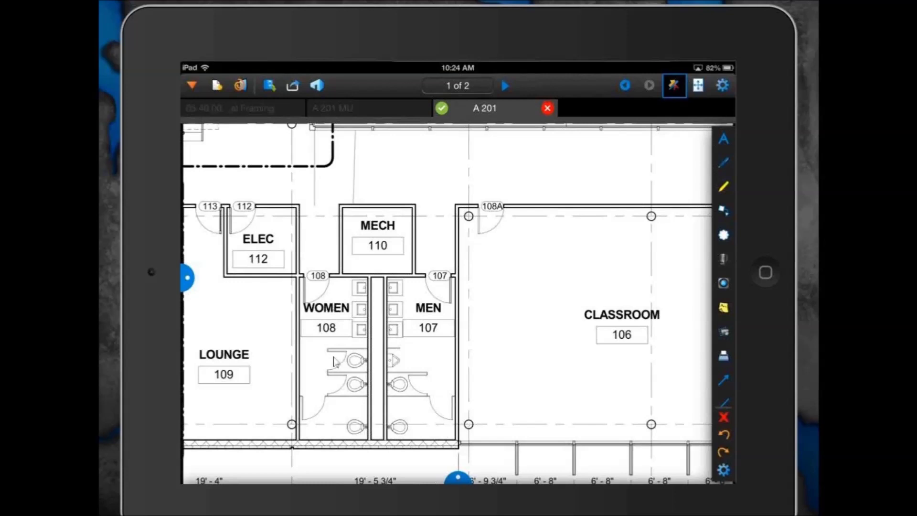
left_click(723, 334)
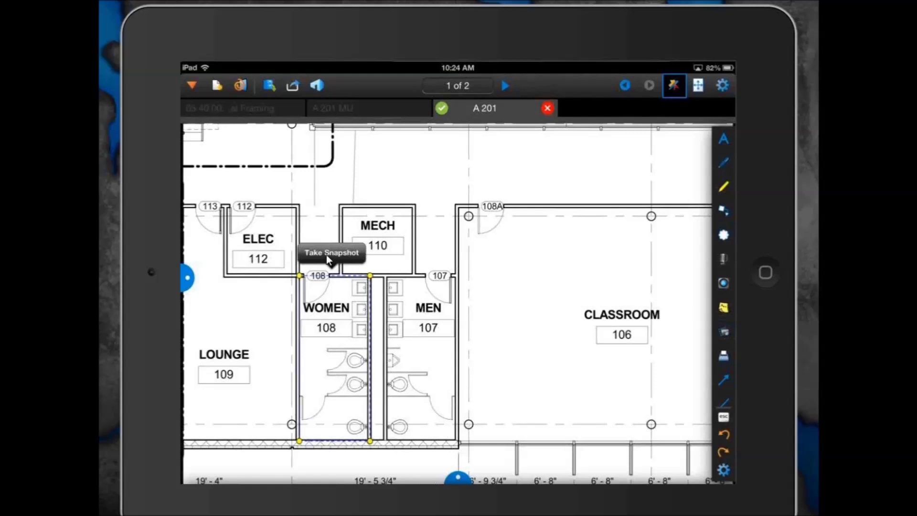
left_click(327, 257)
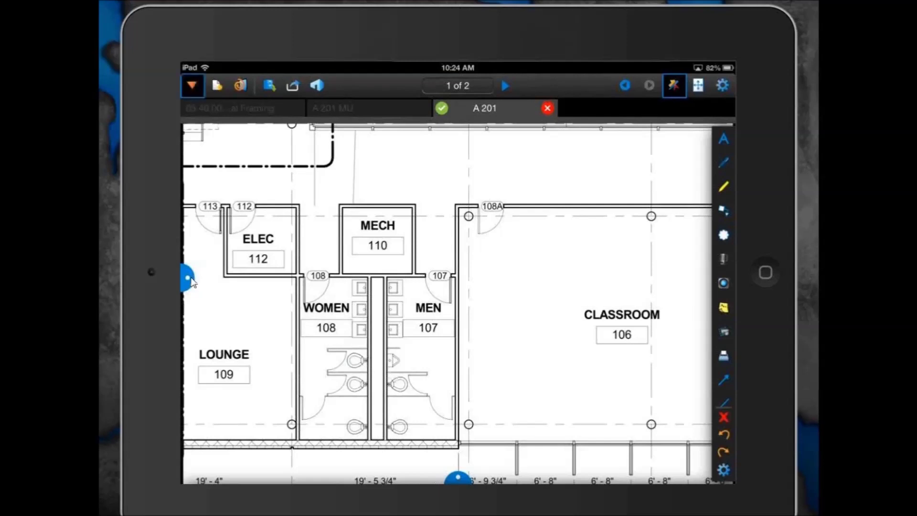
Step: In the page thumbnails, delete page 2 and insert a new blank page
left_click(188, 278)
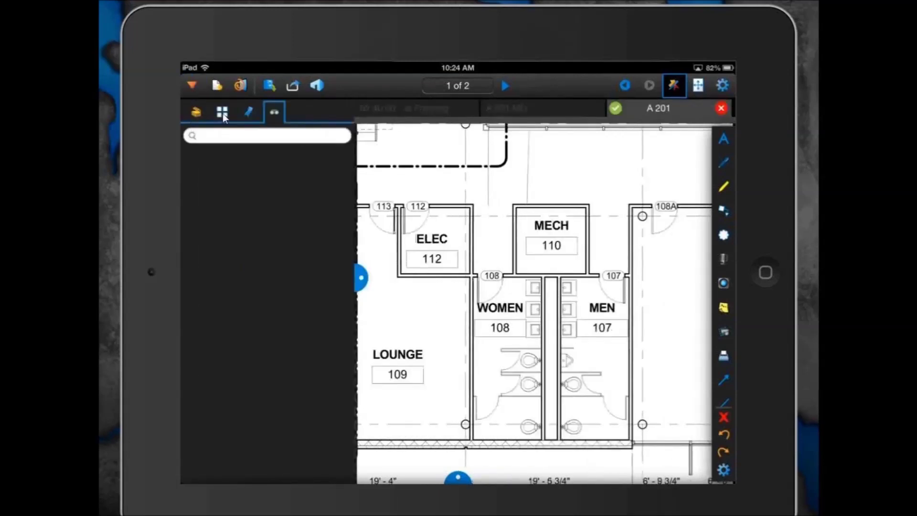
left_click(222, 113)
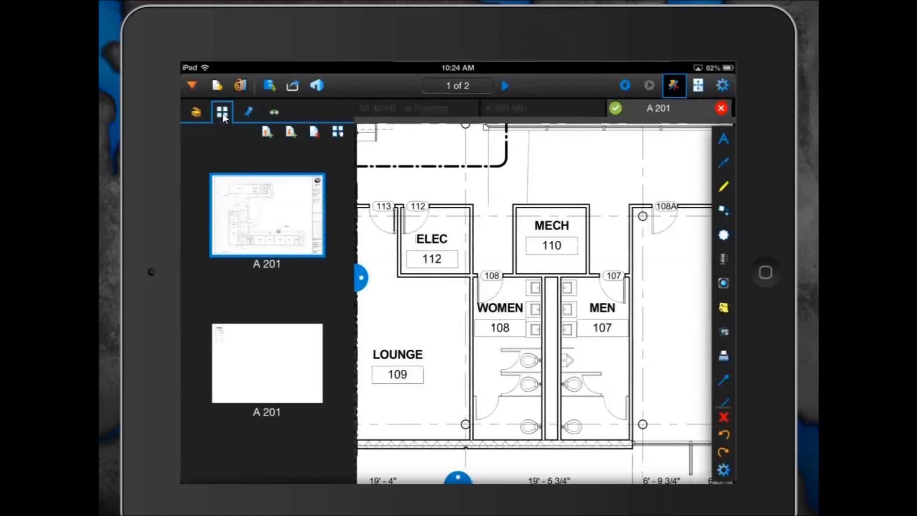
left_click(267, 363)
left_click(314, 132)
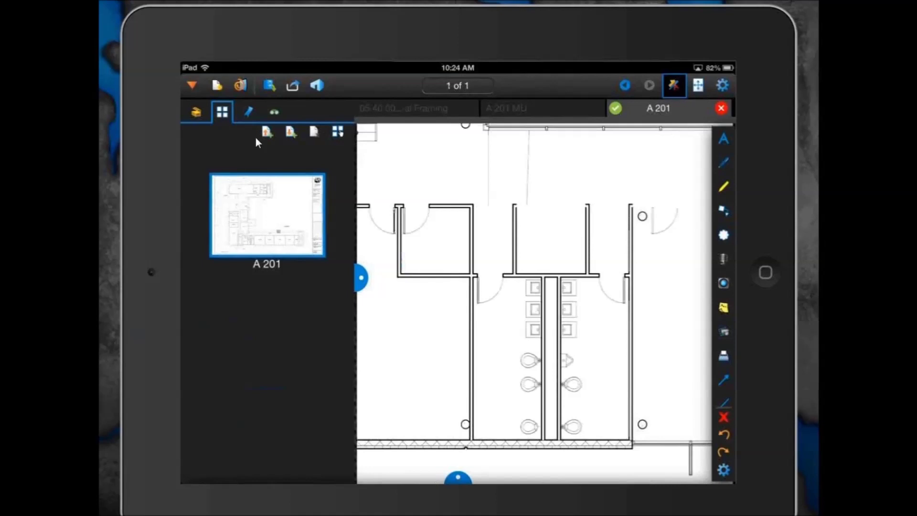
left_click(290, 131)
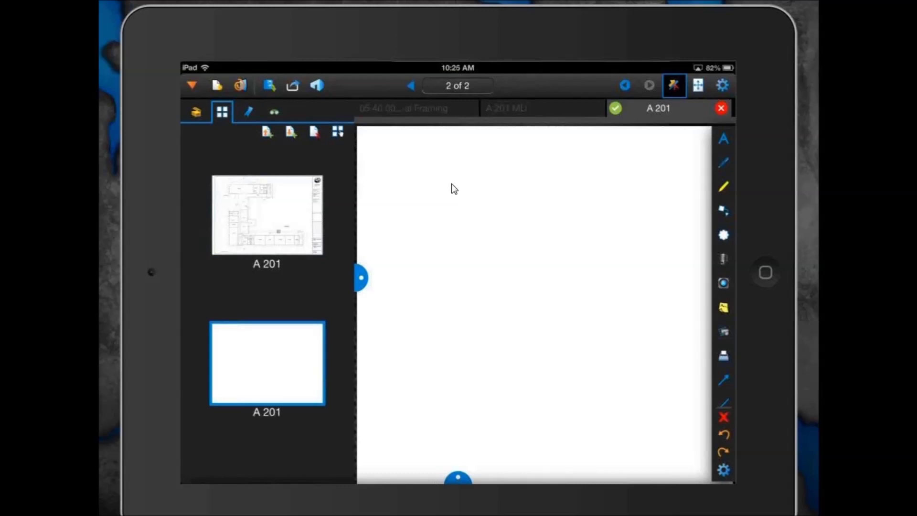
Step: Paste the WOMEN 108 snapshot onto the blank page and move it toward the upper left
left_click(460, 204)
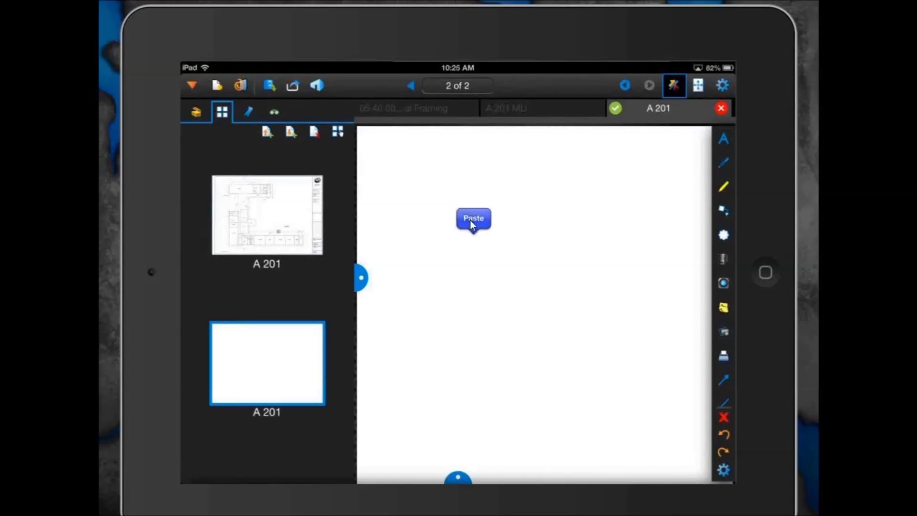
left_click(472, 219)
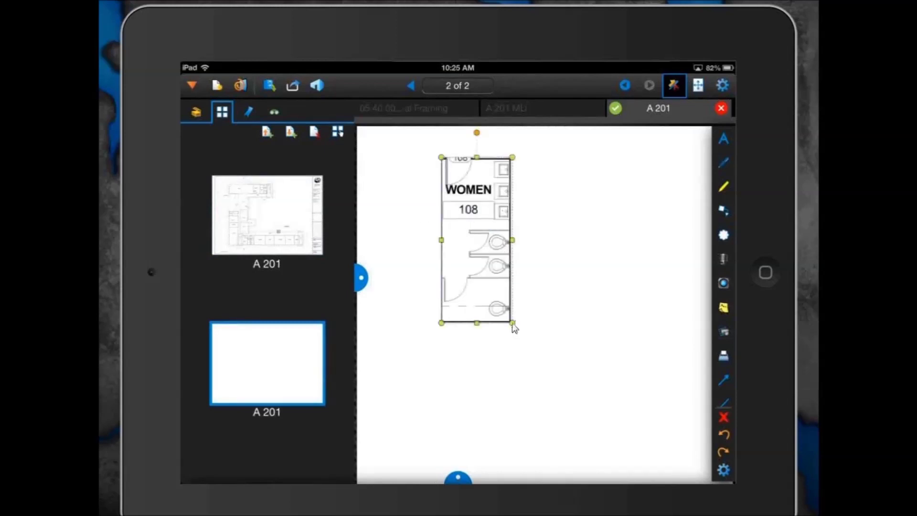
left_click_drag(512, 323, 469, 313)
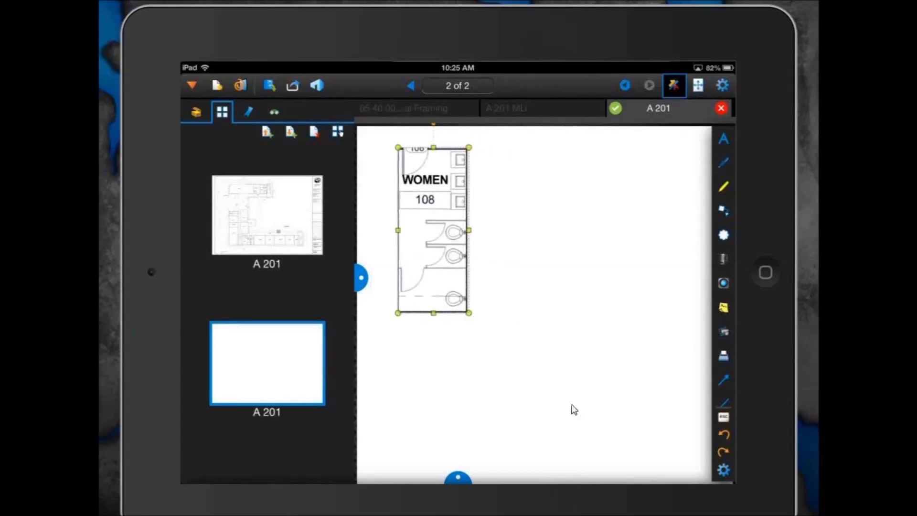
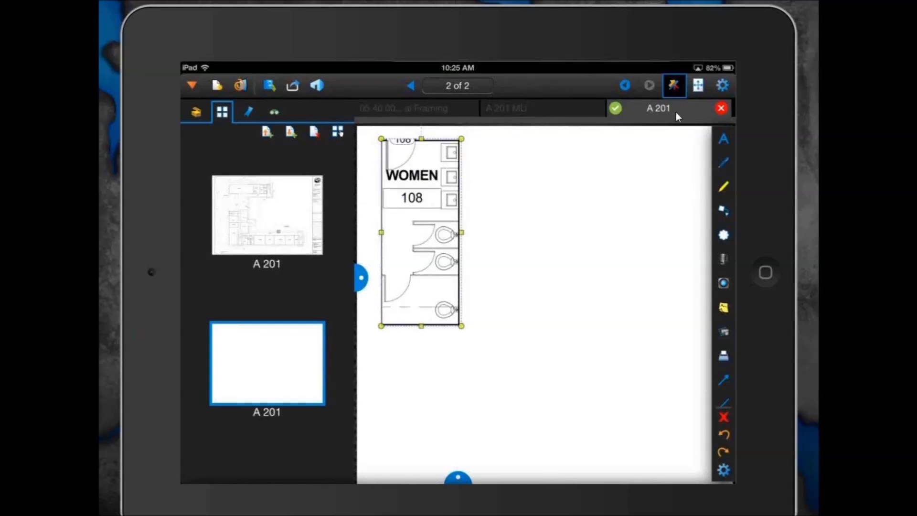
Step: Finish editing the second A 201 page and save all changes
left_click(617, 110)
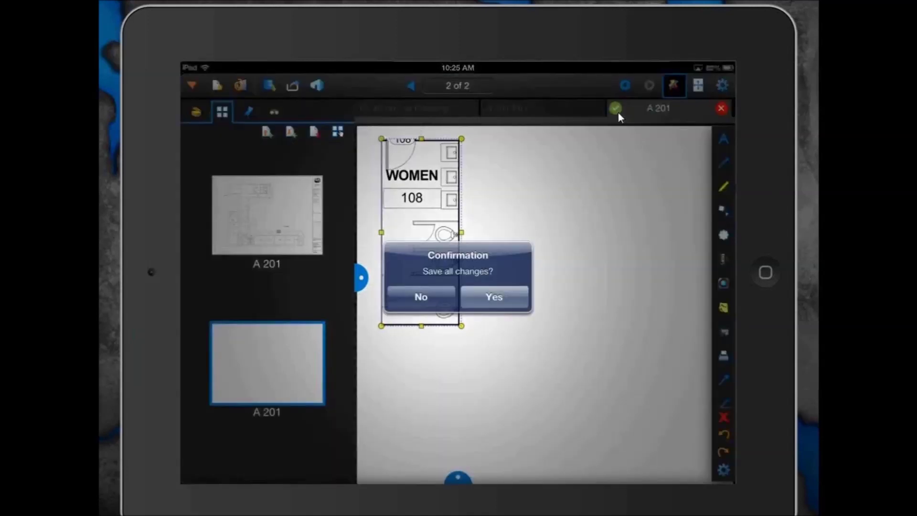
left_click(468, 282)
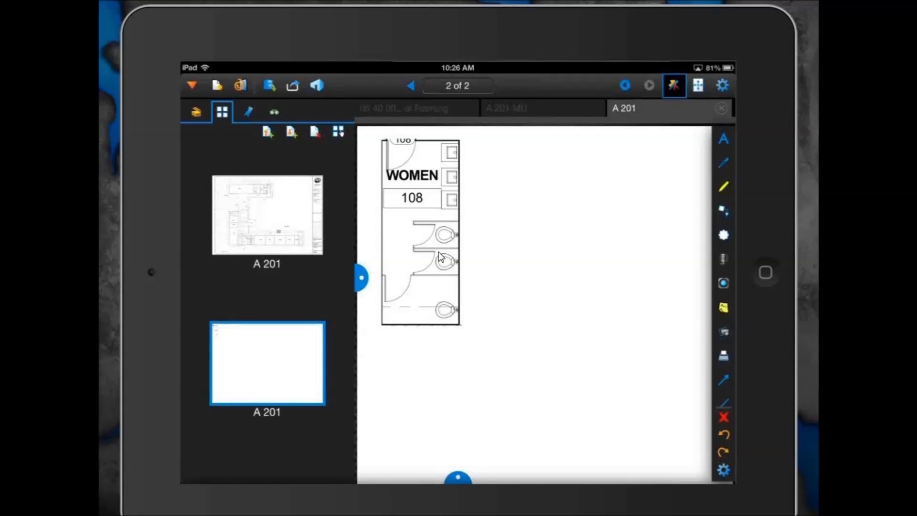
Step: Add the green cloud markup beside the abc comment callout to My Tools
left_click(197, 112)
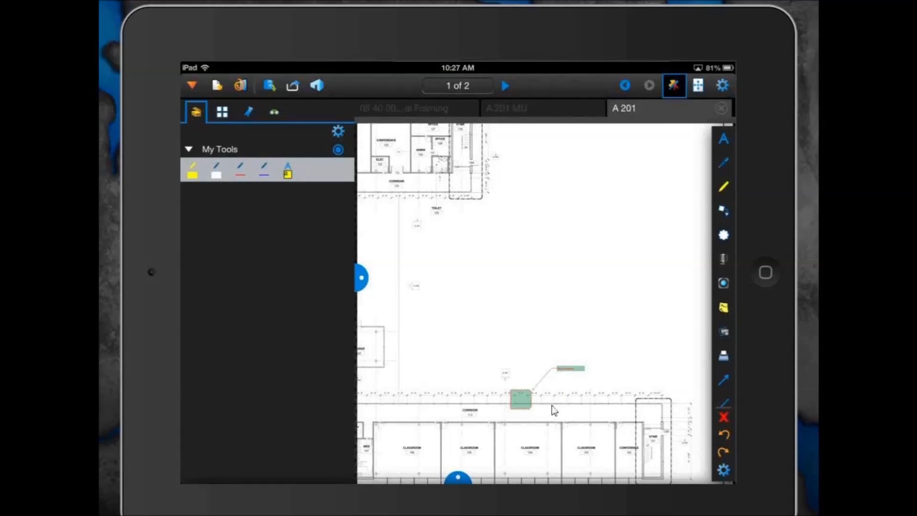
scroll(555, 410, "up", 5)
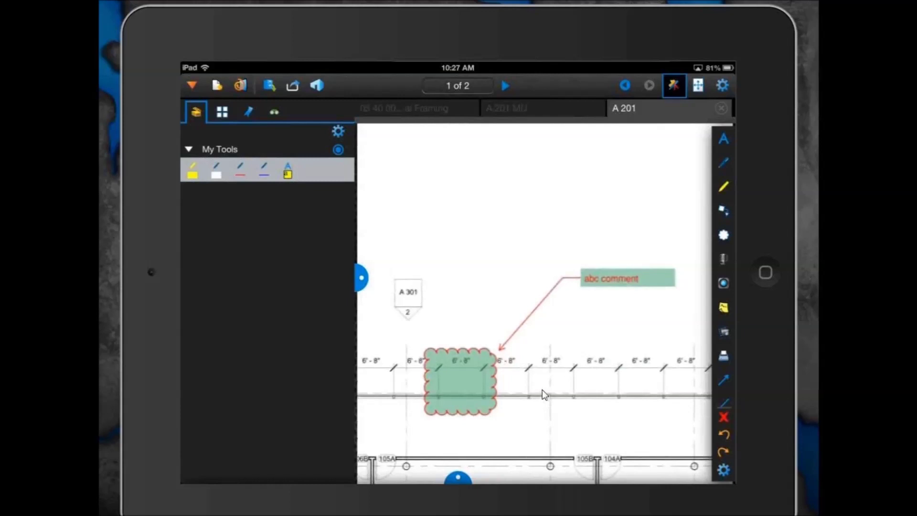
left_click(460, 368)
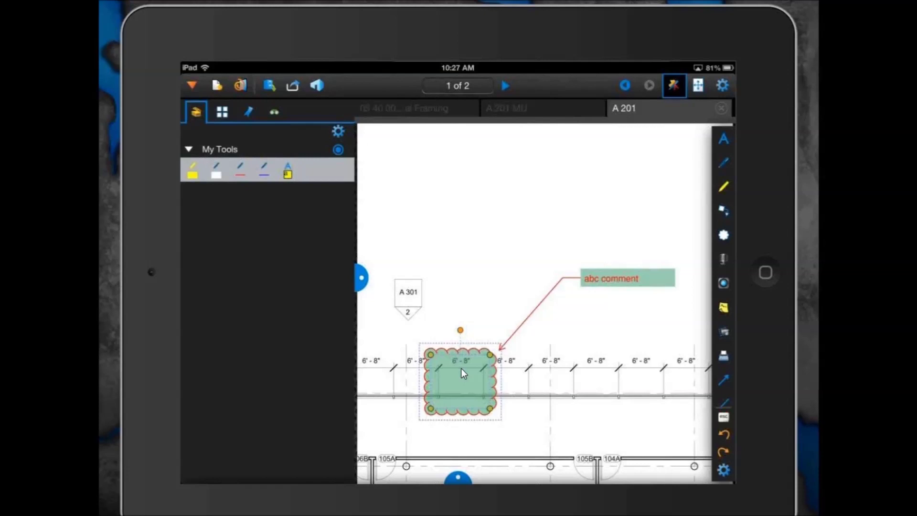
left_click(460, 369)
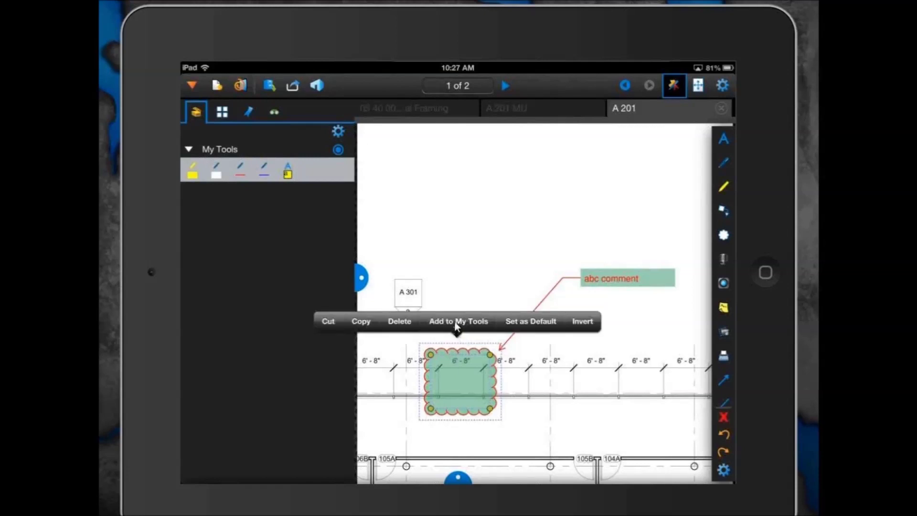
left_click(455, 321)
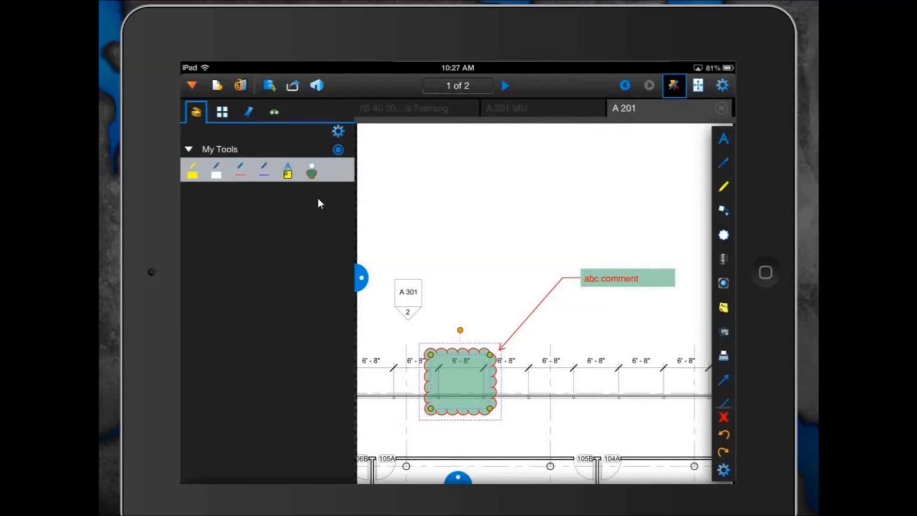
Step: Draw a large irregular green polygon cloud above the A 301 tag using the saved cloud tool
left_click(459, 357)
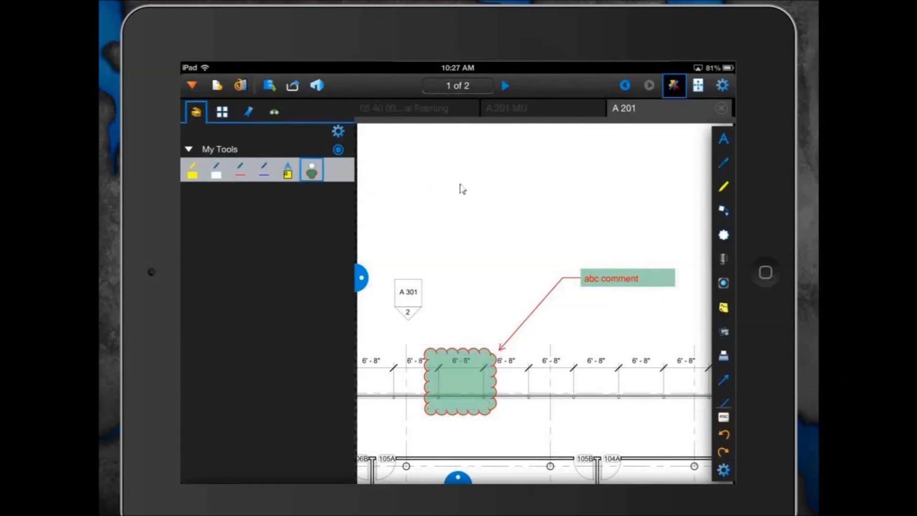
left_click(420, 233)
left_click(431, 275)
left_click(497, 277)
left_click(497, 228)
left_click(553, 212)
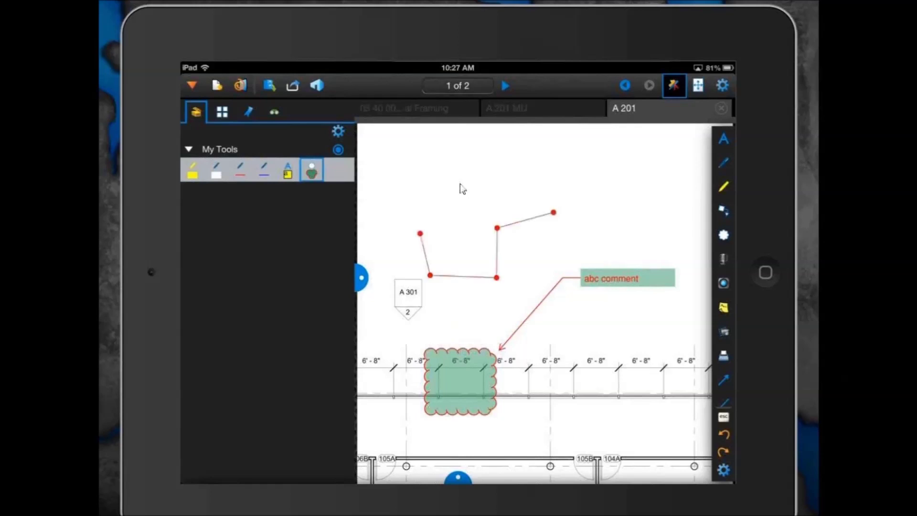
left_click(488, 171)
left_click(429, 179)
left_click(400, 206)
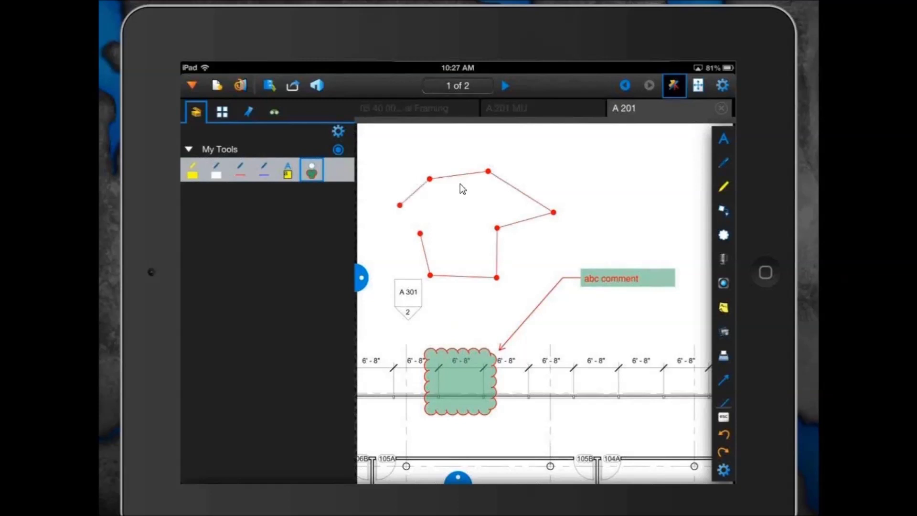
left_click(420, 234)
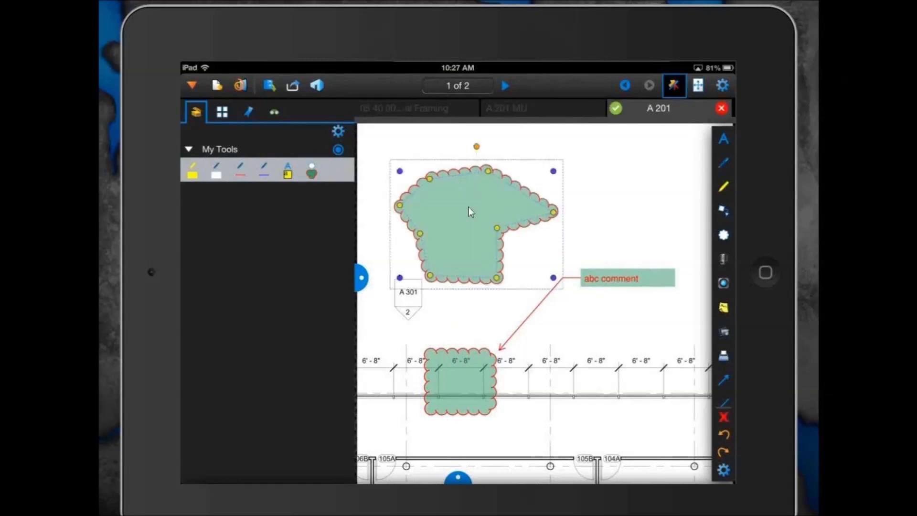
Step: Switch the saved cloud tool to Drawing Mode and place a square copy beside the first cloud
left_click(310, 172)
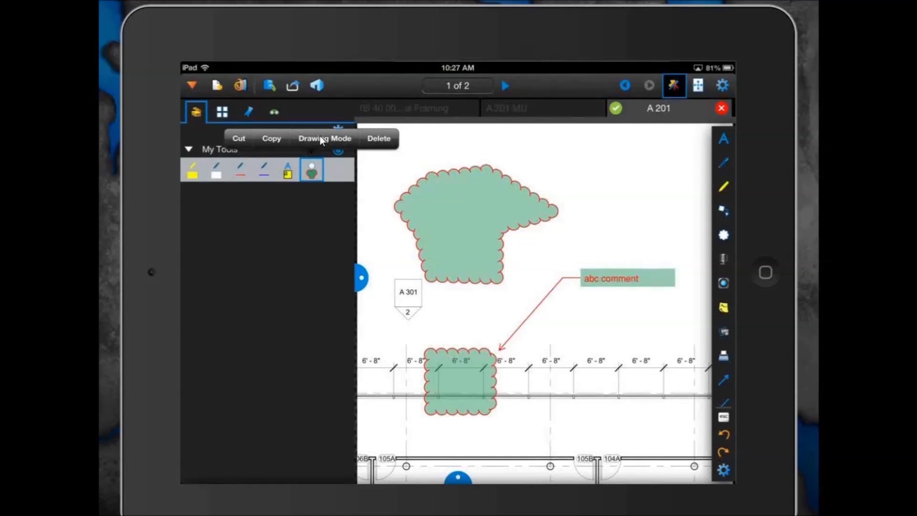
left_click(321, 137)
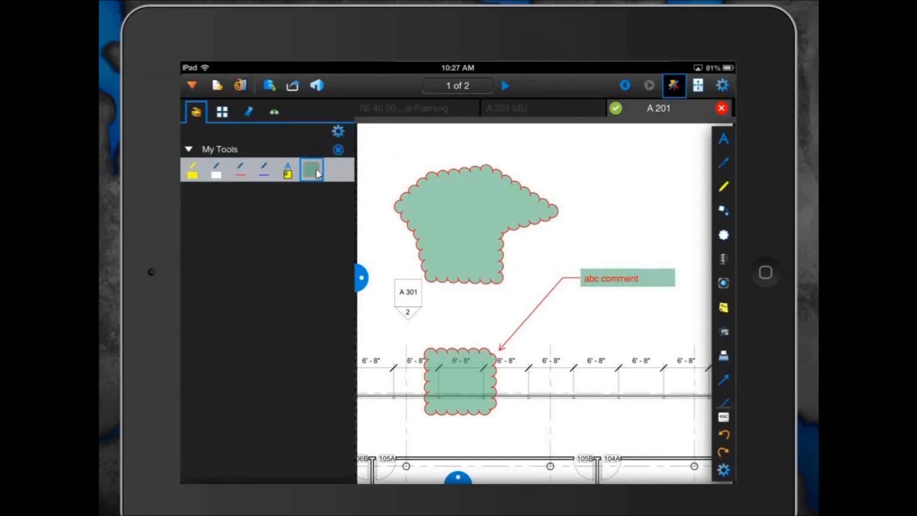
left_click(558, 363)
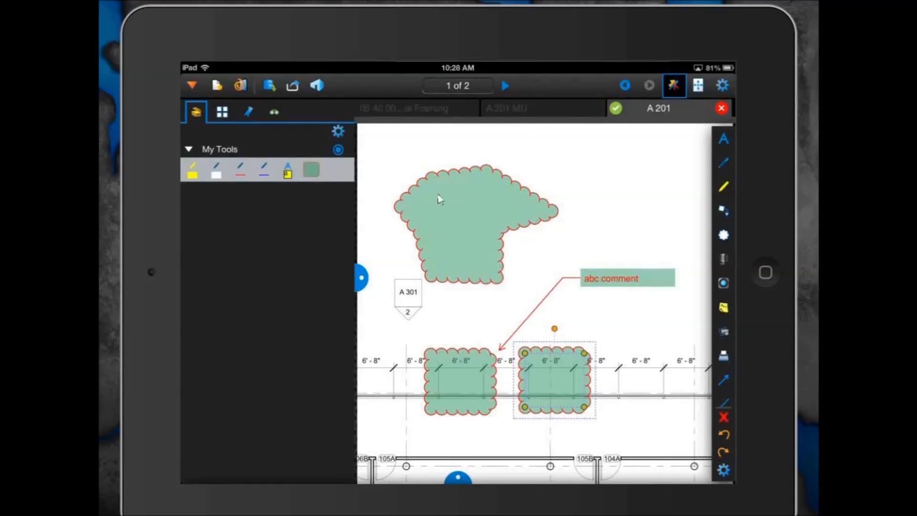
Step: Enable the Architect Toolset and Electrical Toolset in Manage Tool Sets
left_click(339, 131)
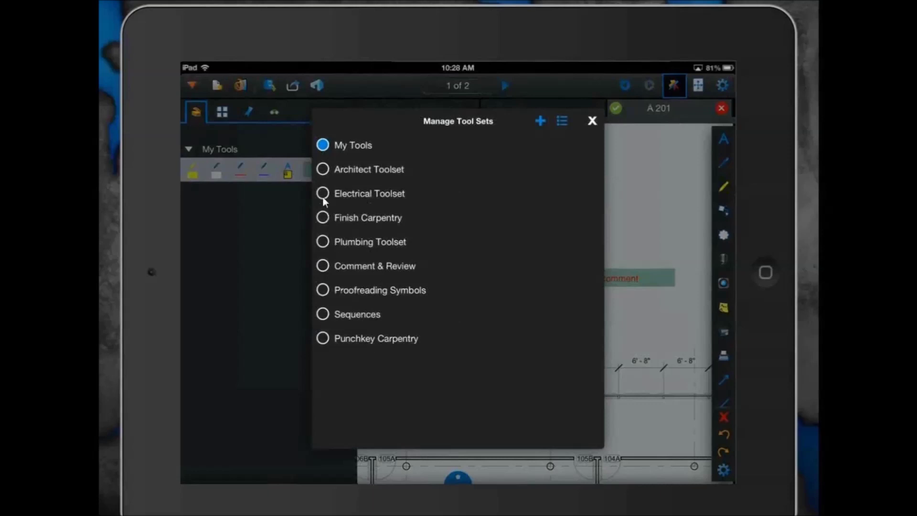
left_click(325, 171)
left_click(352, 194)
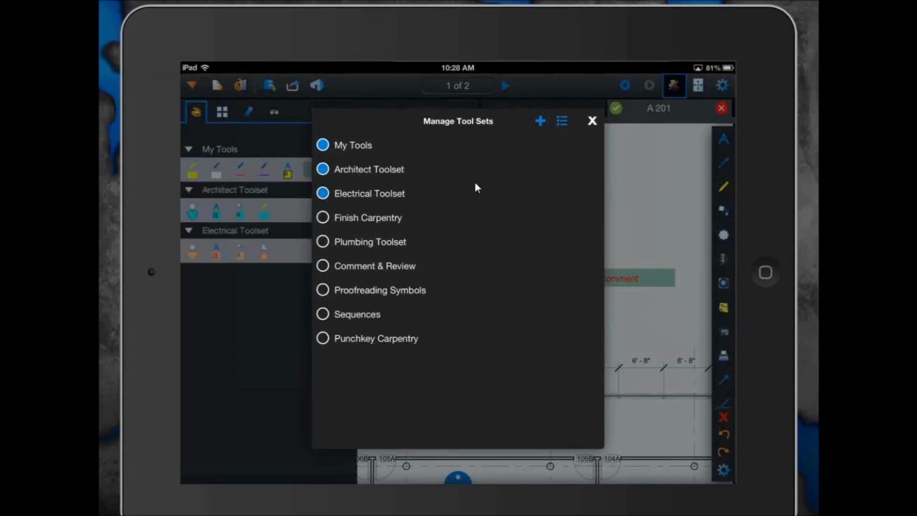
left_click(592, 121)
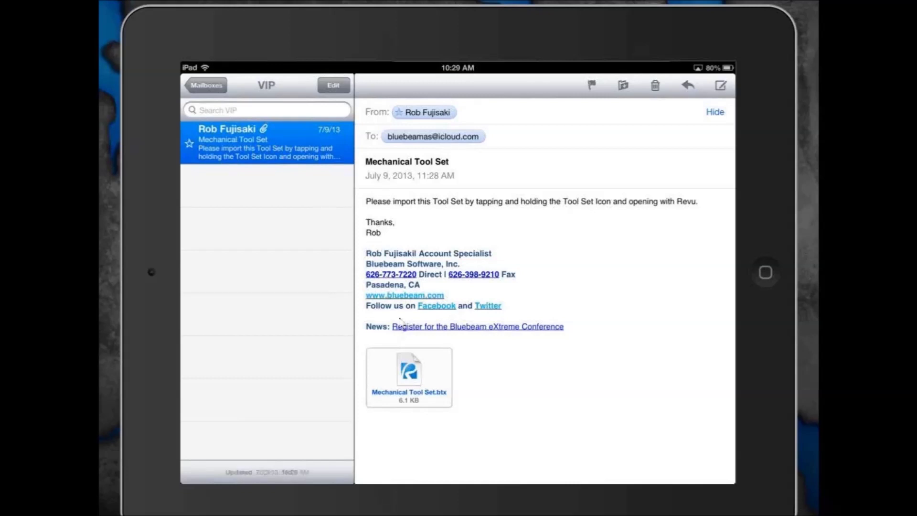
Step: Open the emailed Mechanical Tool Set.btx attachment in Bluebeam Revu
left_click(418, 390)
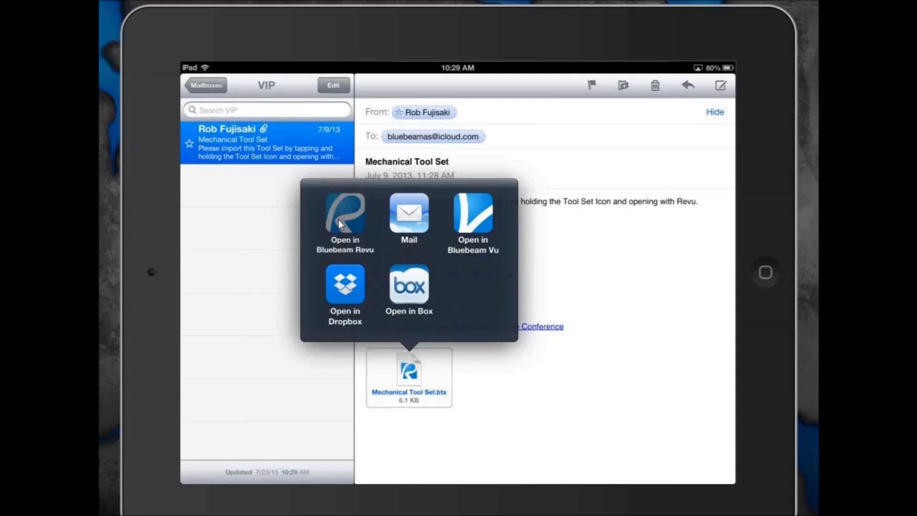
left_click(339, 224)
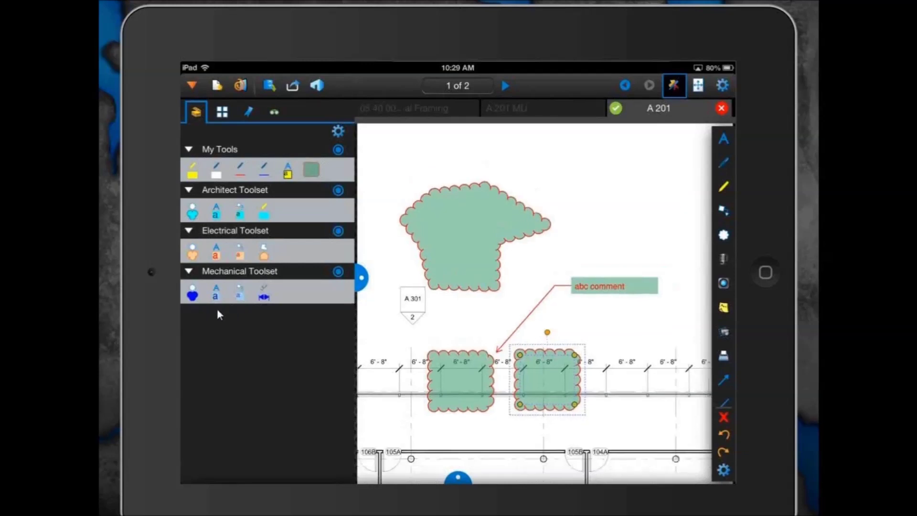
Step: Place a Mechanical Toolset text box reading 'abc mechanical' above the clouds
left_click(216, 294)
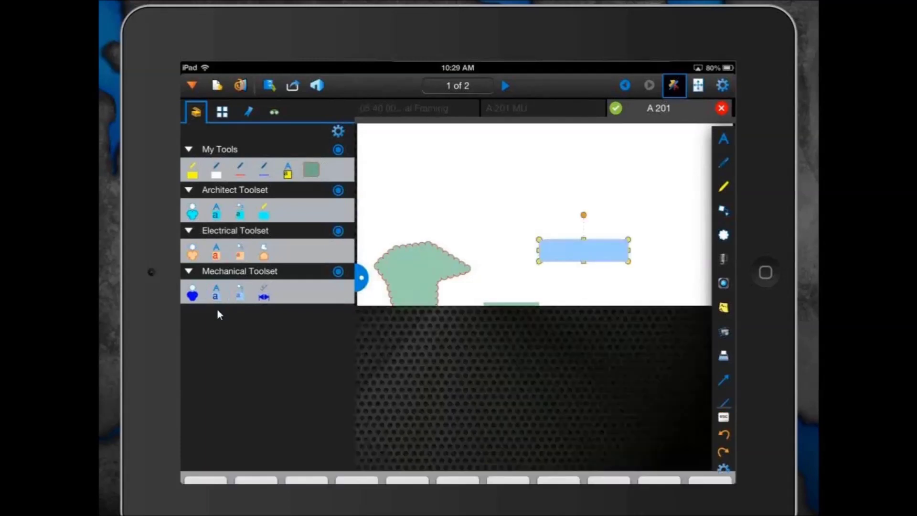
type("abc ")
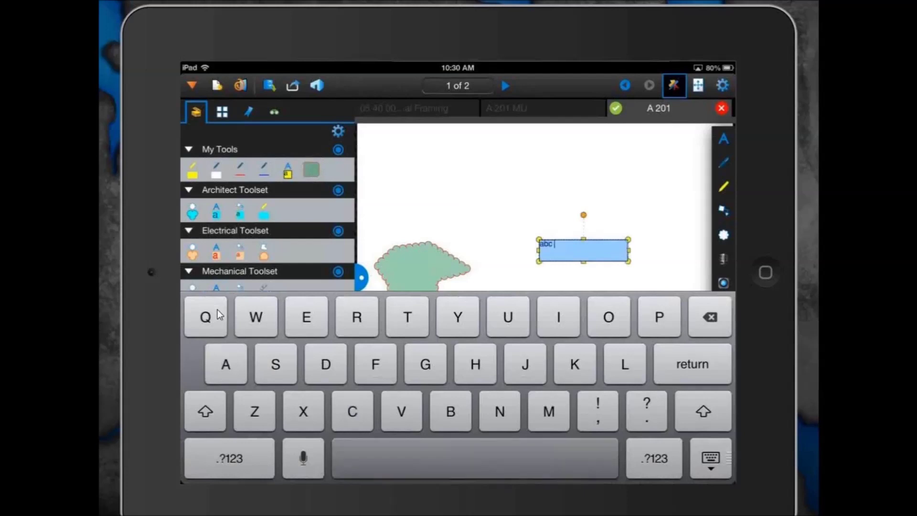
type("mechanical")
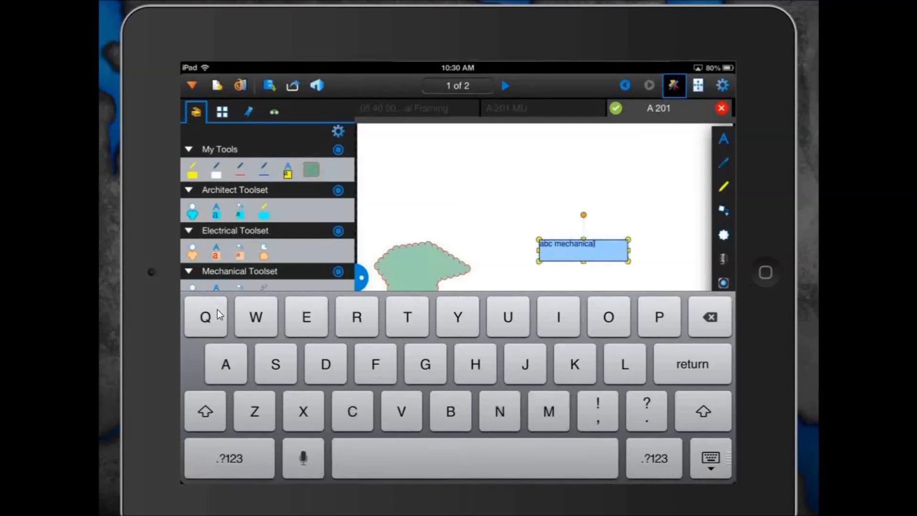
key("Escape")
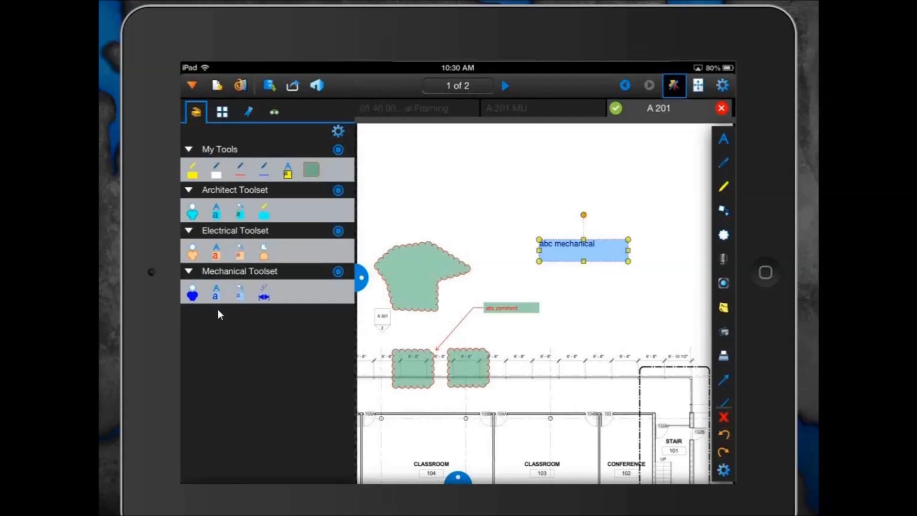
Step: Show the Mechanical Toolset in list view, collapse the Tools panel, and open the Markups list
left_click(338, 272)
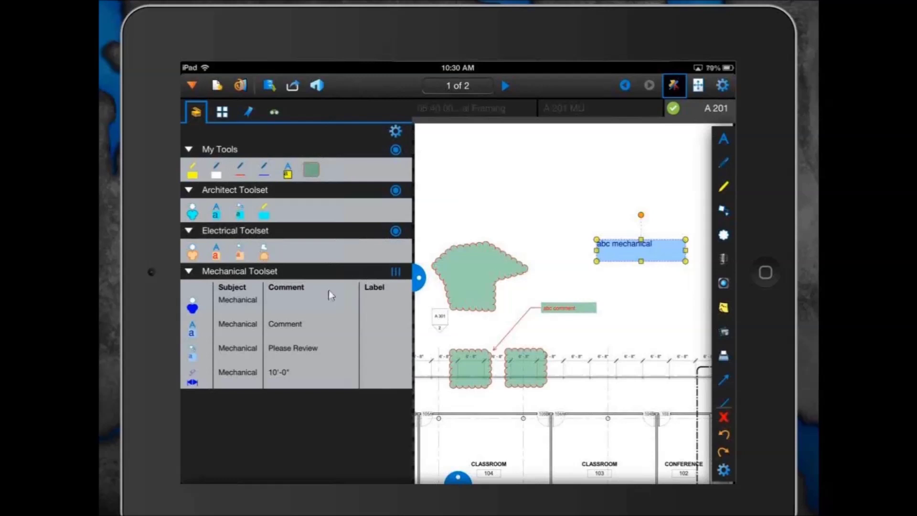
left_click(420, 276)
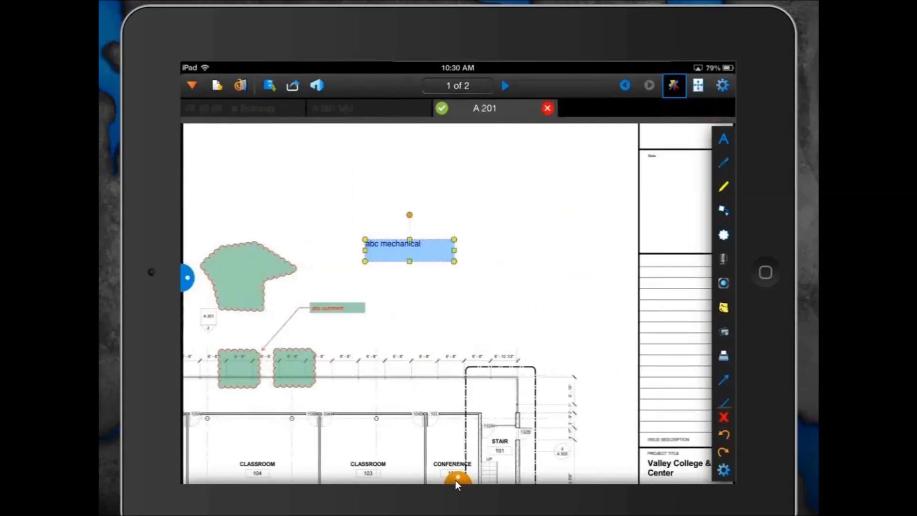
left_click(456, 479)
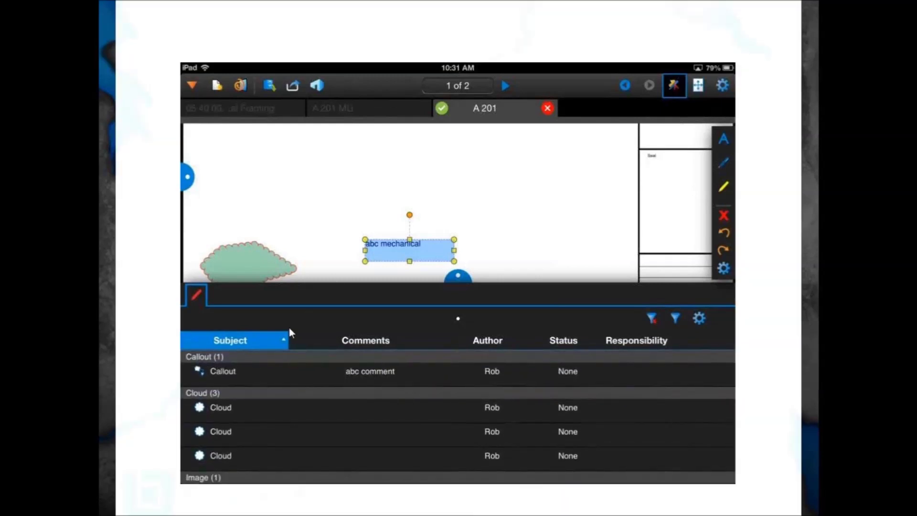
Step: Select the callout and cloud rows in turn, then edit the large cloud's Subject text
left_click(379, 244)
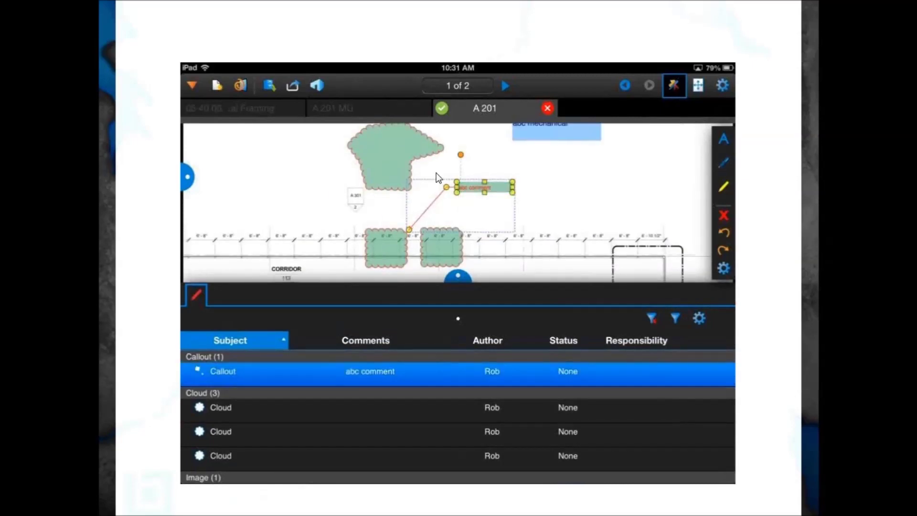
key("Down")
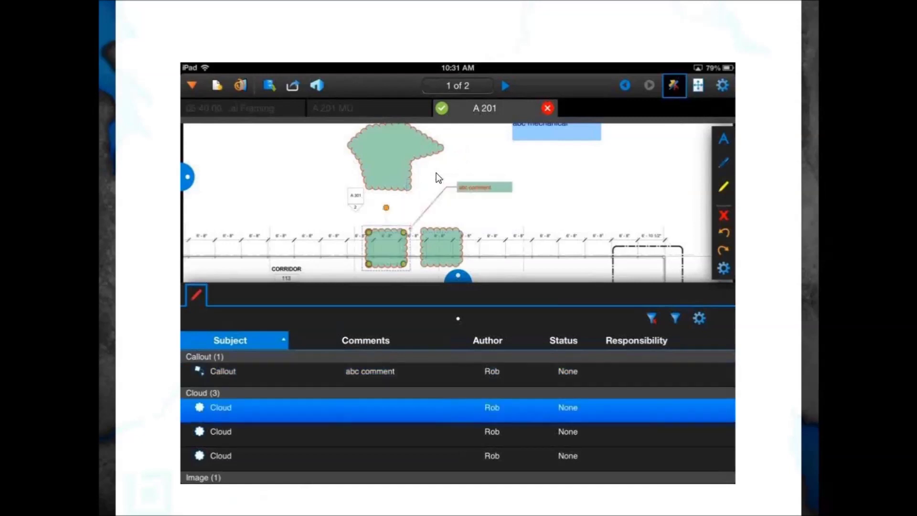
key("Down")
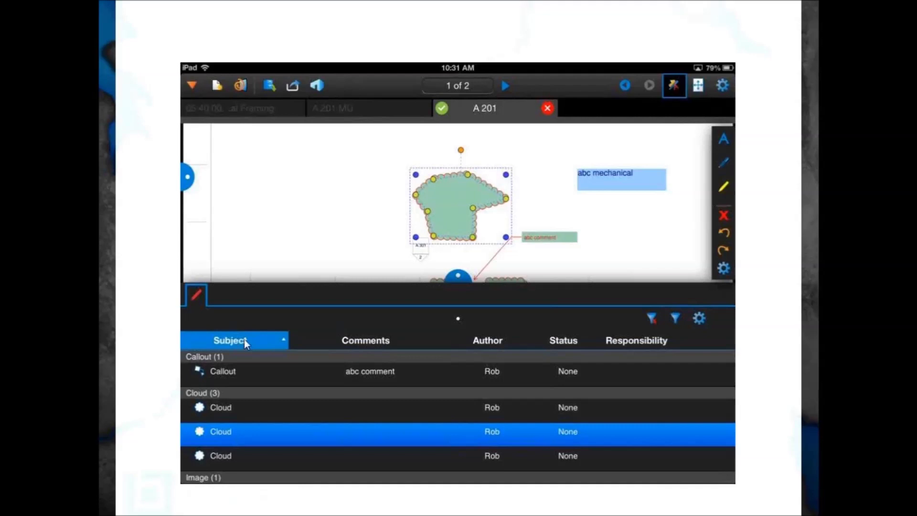
scroll(244, 340, "down", 3)
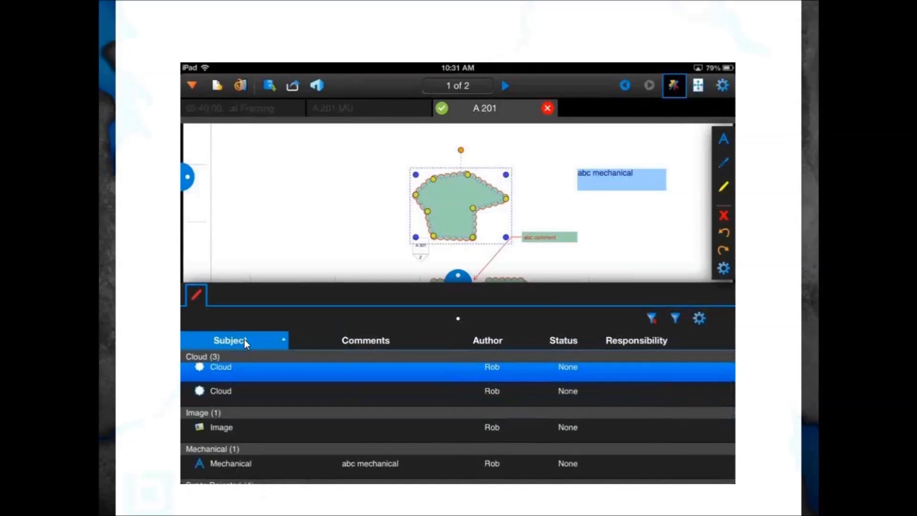
left_click(223, 368)
Step: Change the large cloud's subject from 'Cloud' to 'Structural' and trim the callout comment to 'abc'
key("BackSpace")
key("BackSpace")
key("BackSpace")
key("BackSpace")
key("BackSpace")
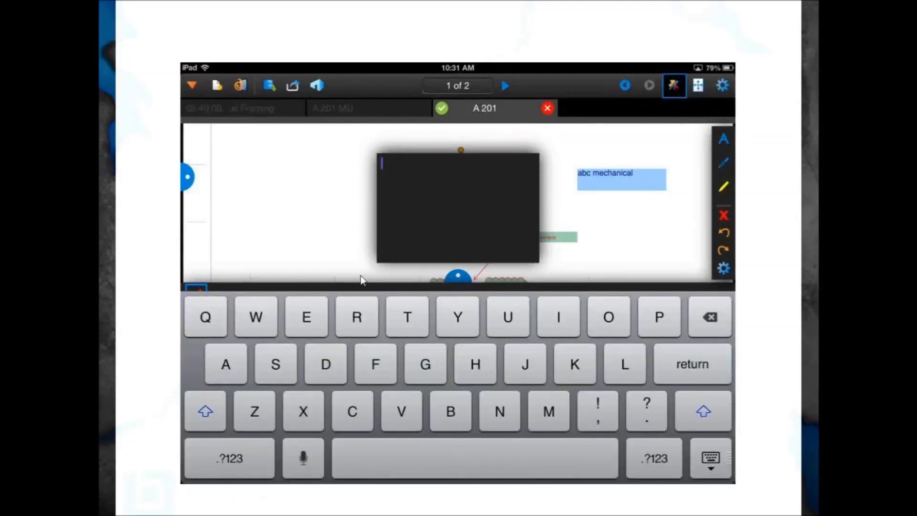
type("St")
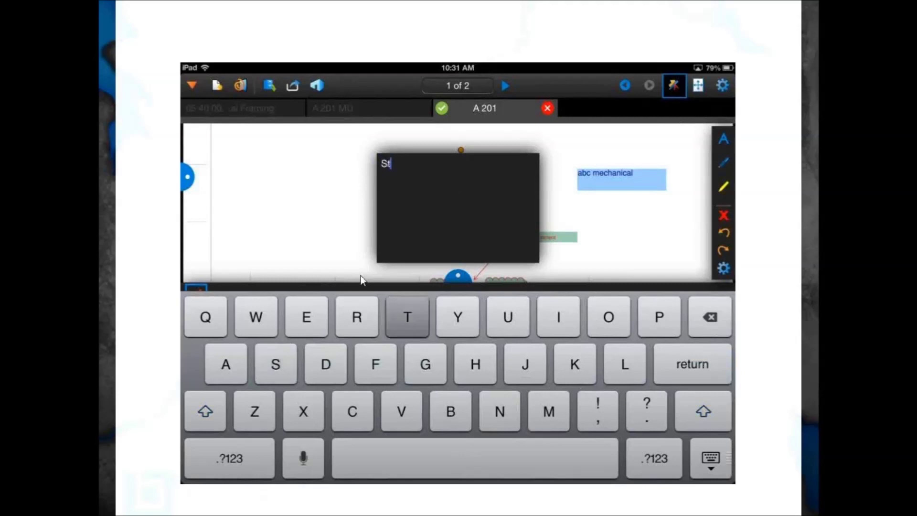
type("ructural")
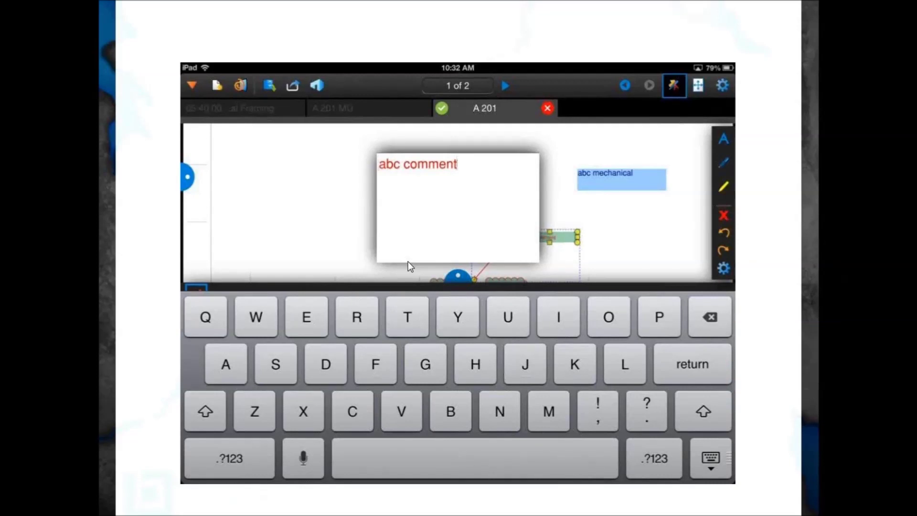
key("BackSpace")
key("BackSpace")
key("BackSpace")
key("BackSpace")
key("BackSpace")
key("BackSpace")
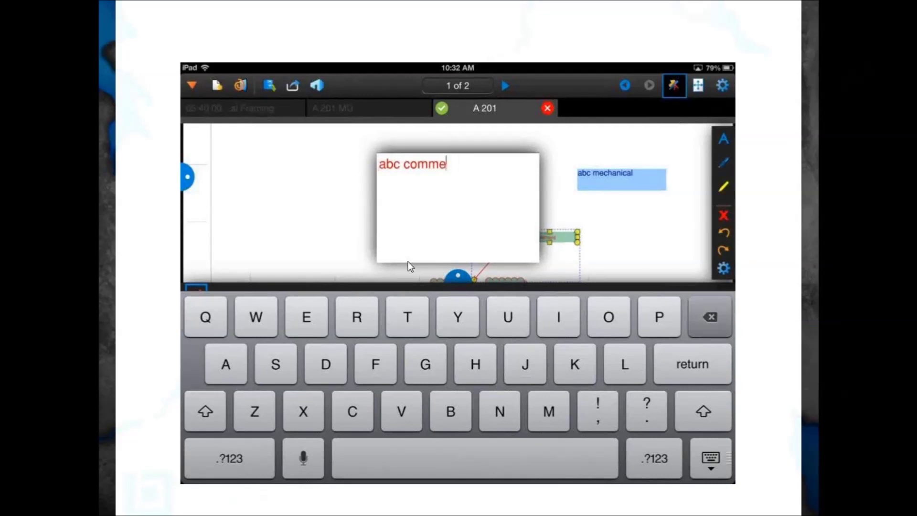
key("BackSpace")
key("BackSpace")
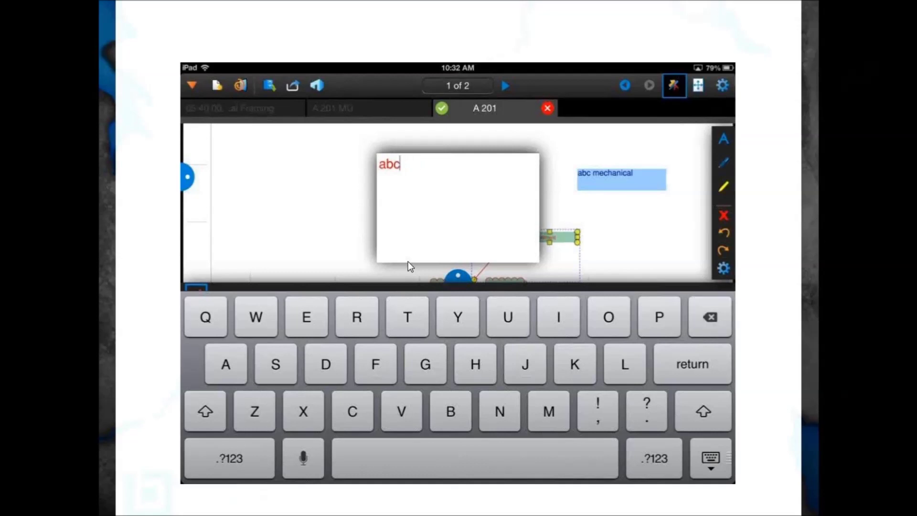
left_click(408, 262)
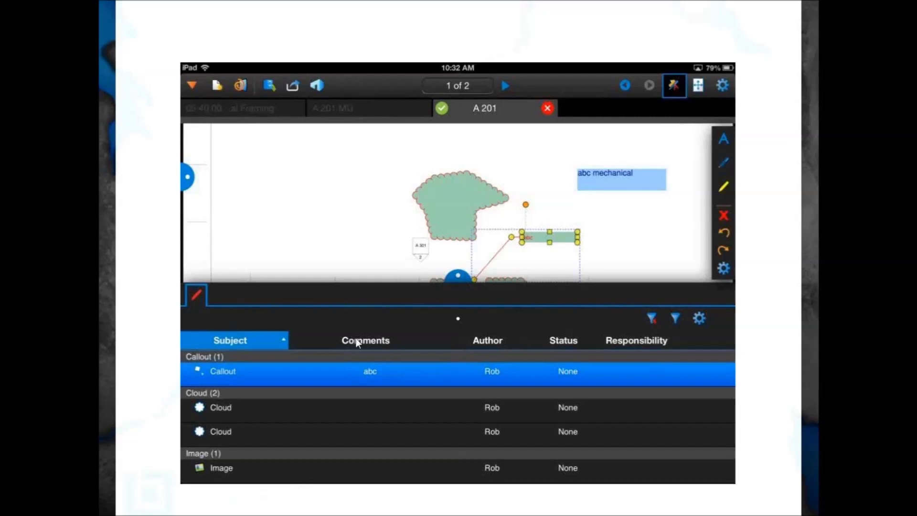
scroll(458, 420, "down", 3)
scroll(458, 421, "up", 3)
left_click(699, 319)
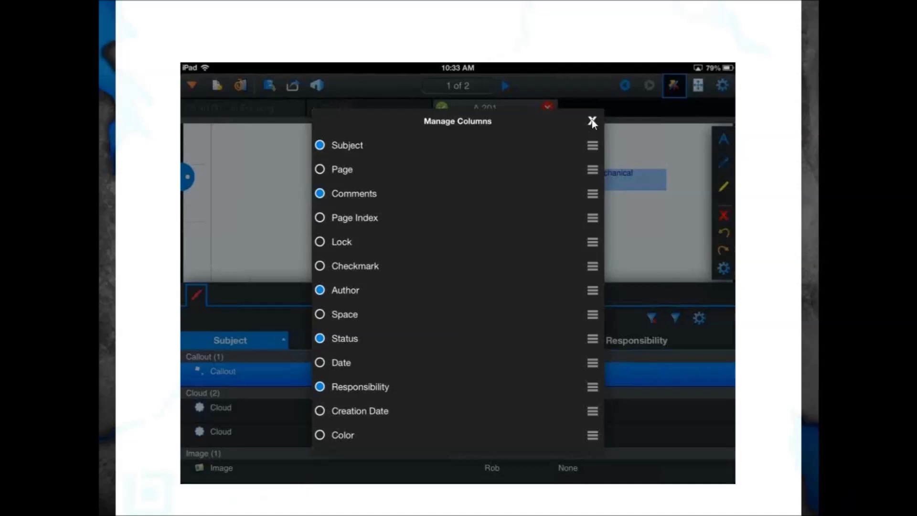
left_click(629, 254)
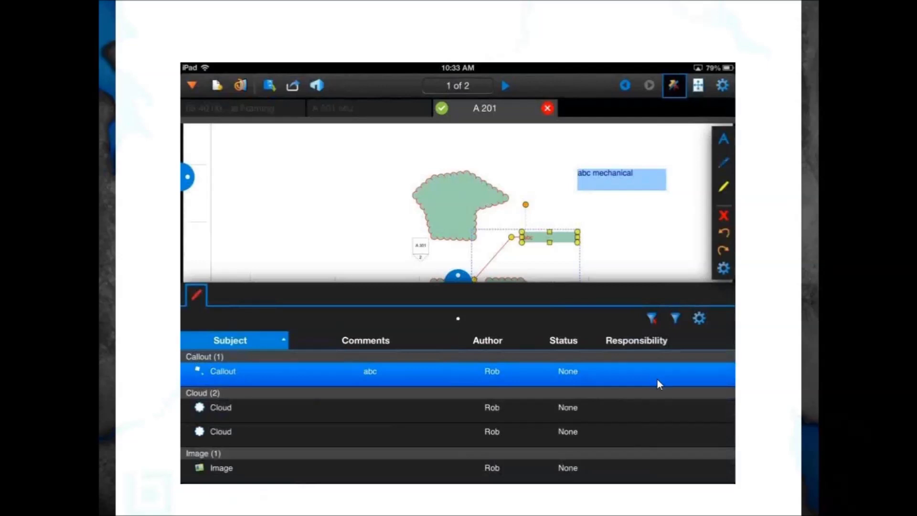
Step: Assign a team member in the callout's Responsibility column
left_click(657, 379)
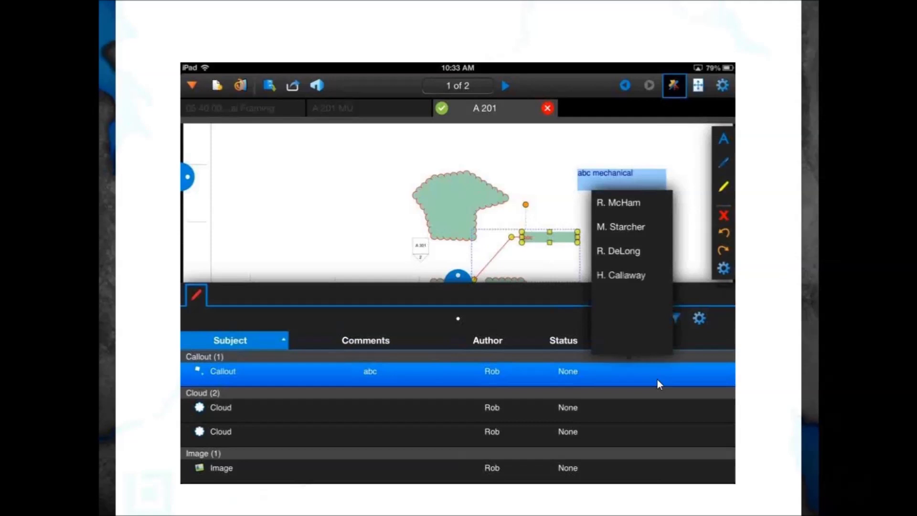
left_click(618, 251)
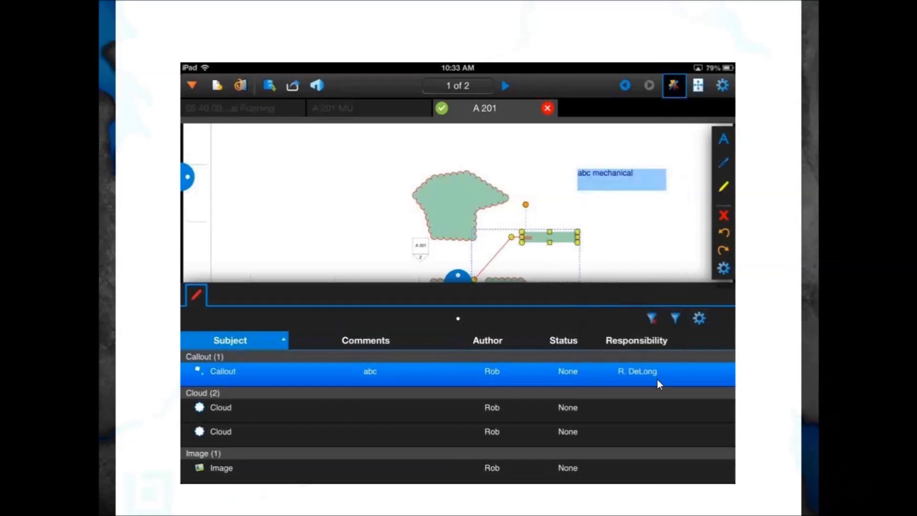
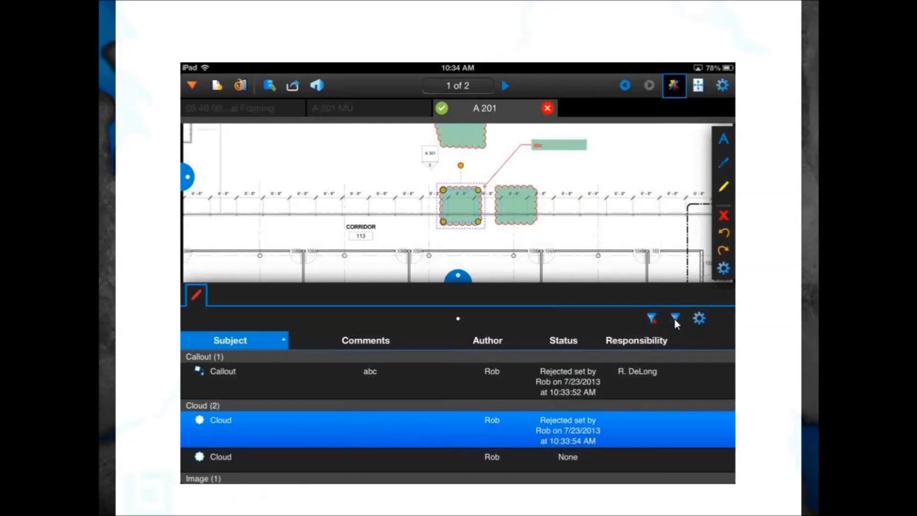
left_click(675, 319)
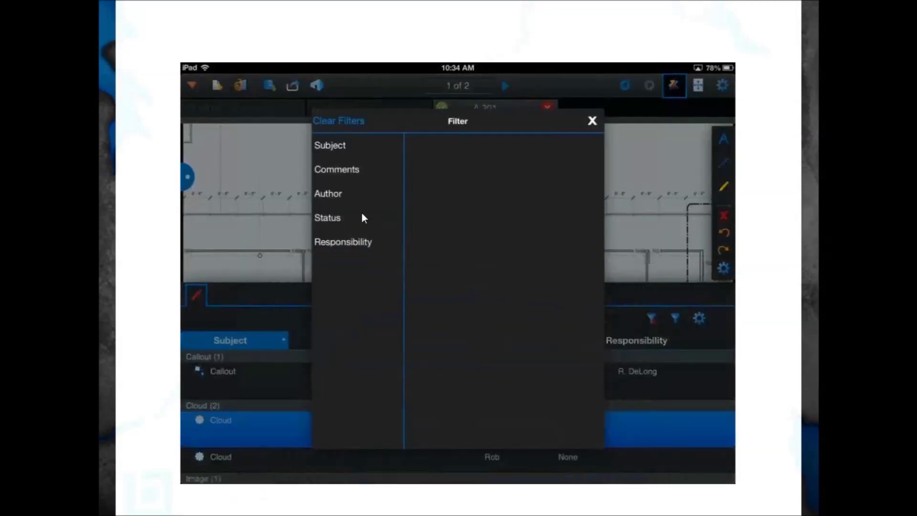
left_click(332, 217)
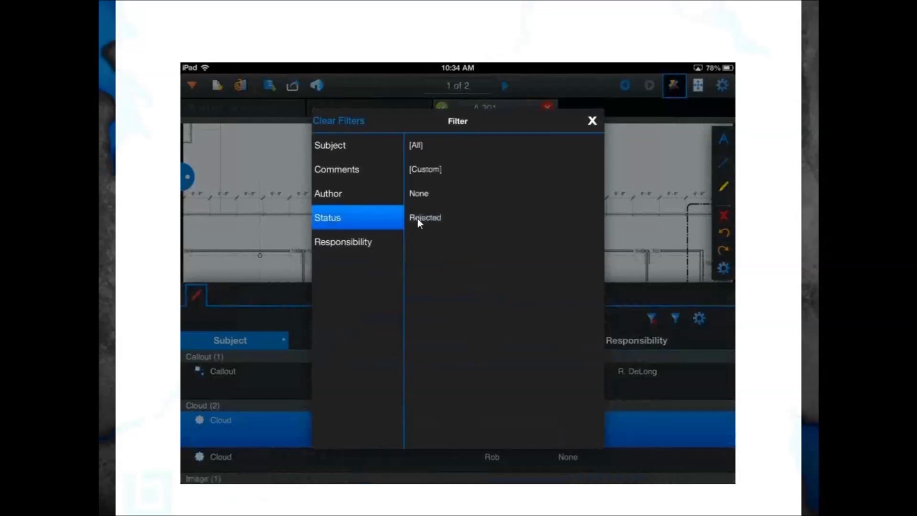
left_click(425, 218)
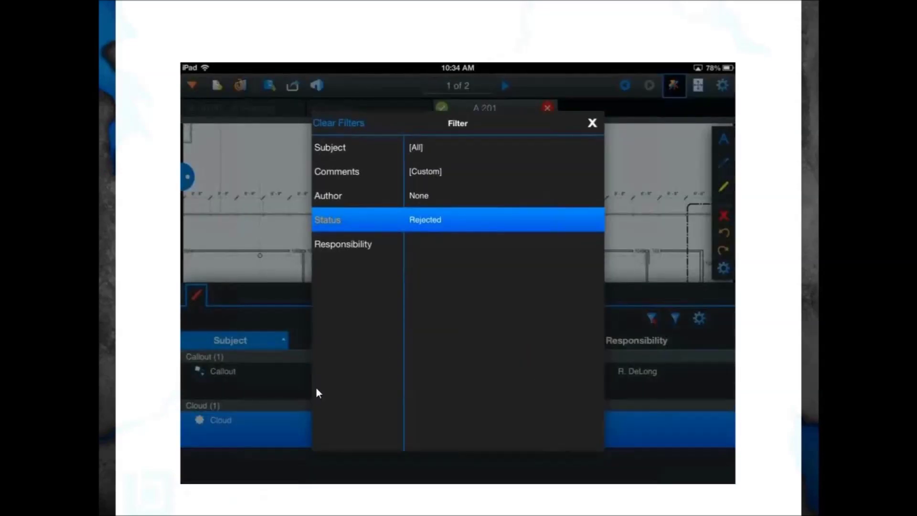
left_click(316, 388)
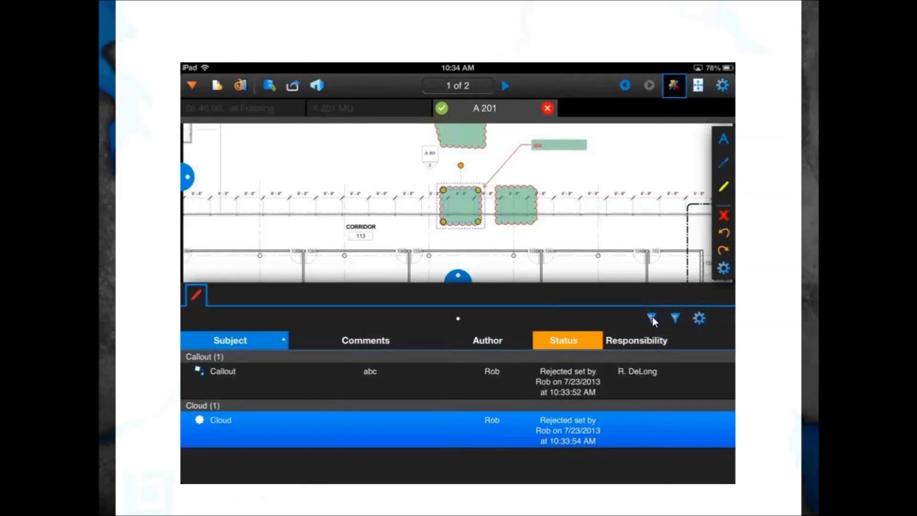
left_click(652, 317)
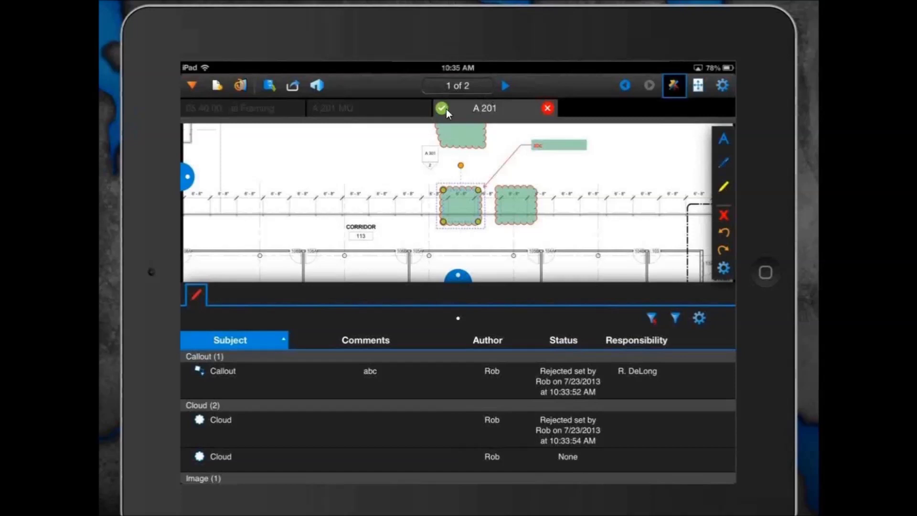
Step: Save all changes to A 201 and collapse the Markups list to enlarge the plan
left_click(445, 109)
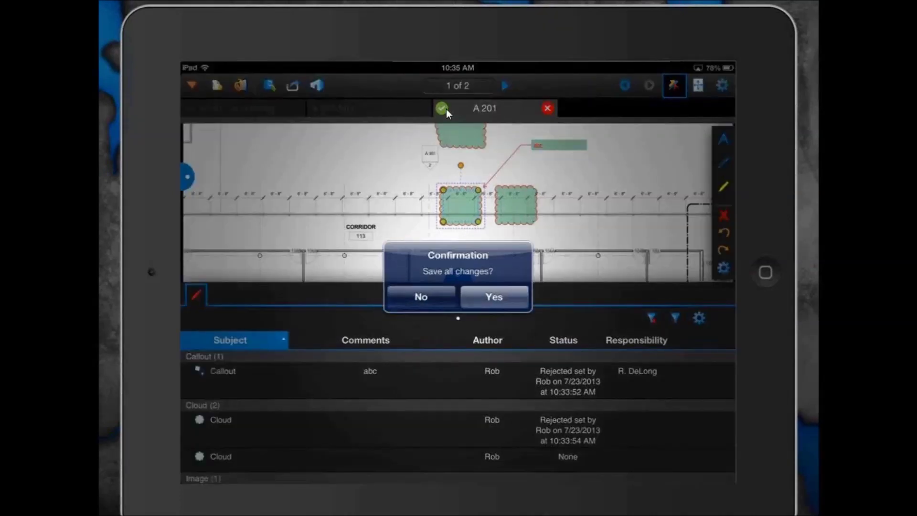
key("Return")
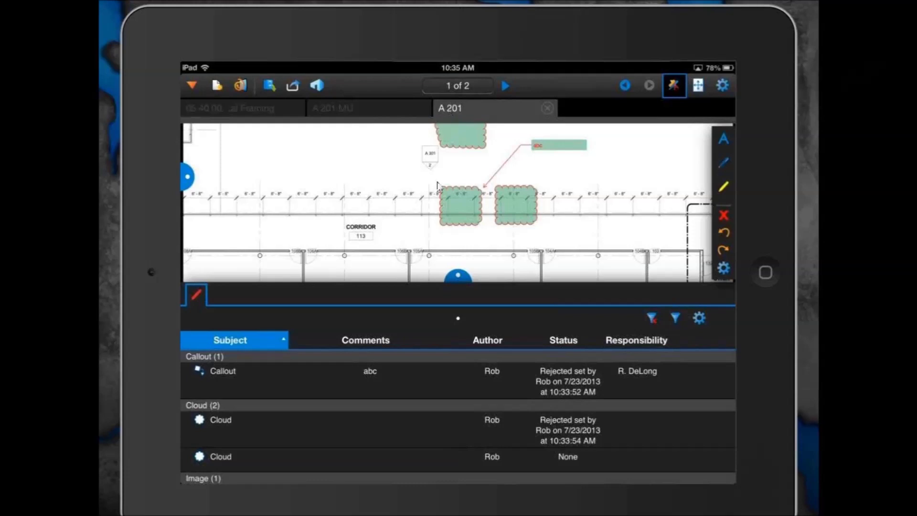
left_click(458, 279)
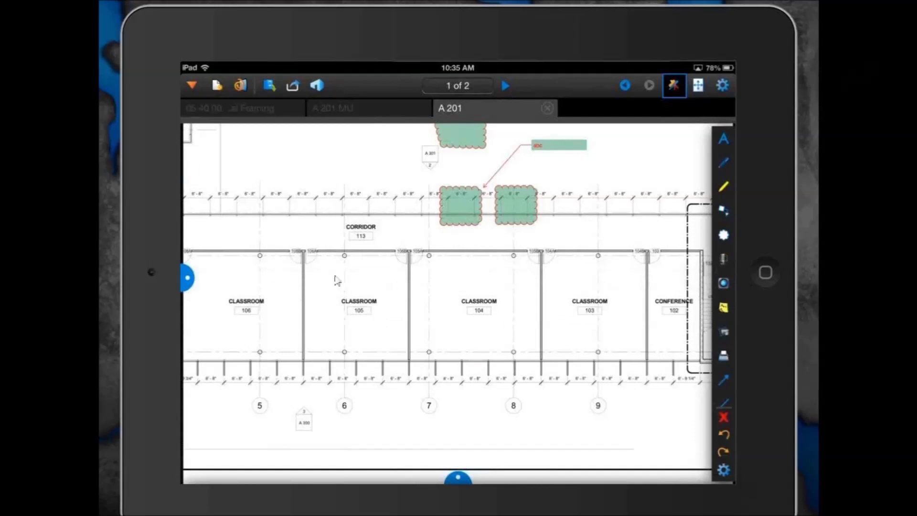
Step: Sync A 201's pending upload in File Access, then advance the slideshow to Studio Sessions and Projects
left_click(240, 86)
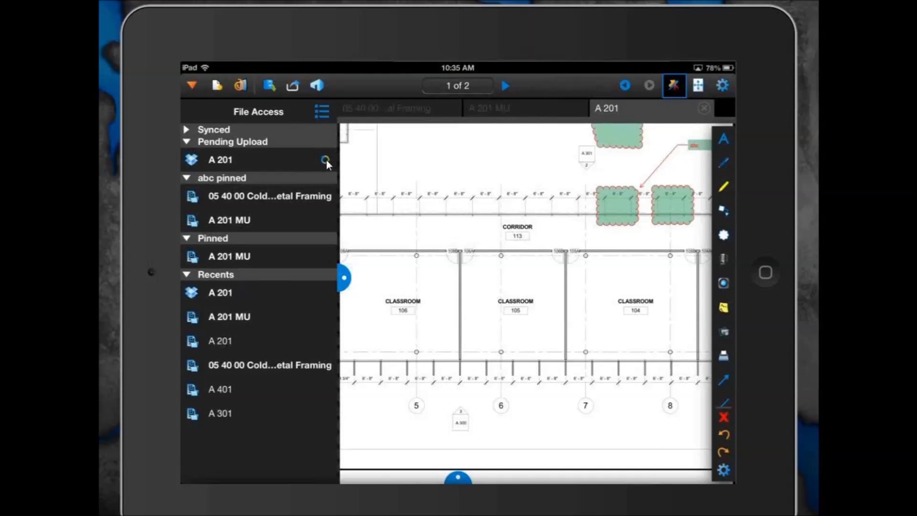
left_click(326, 160)
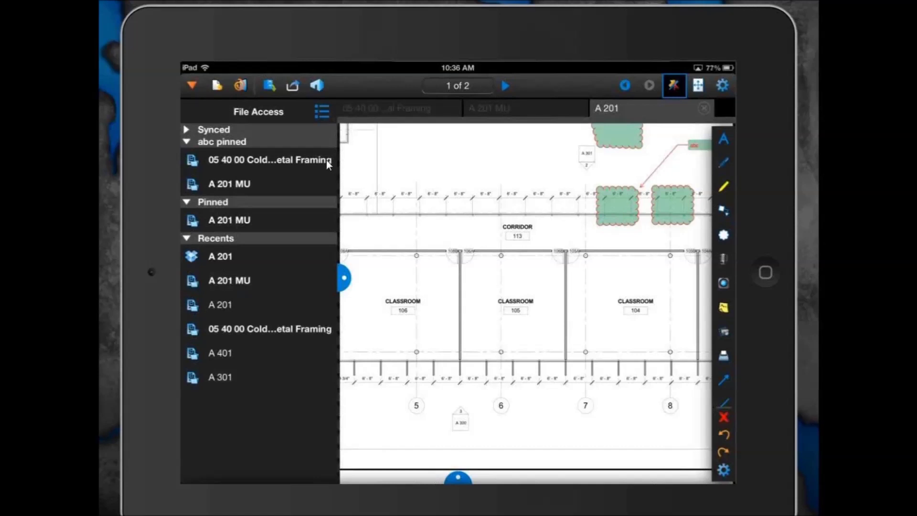
key("alt+Tab")
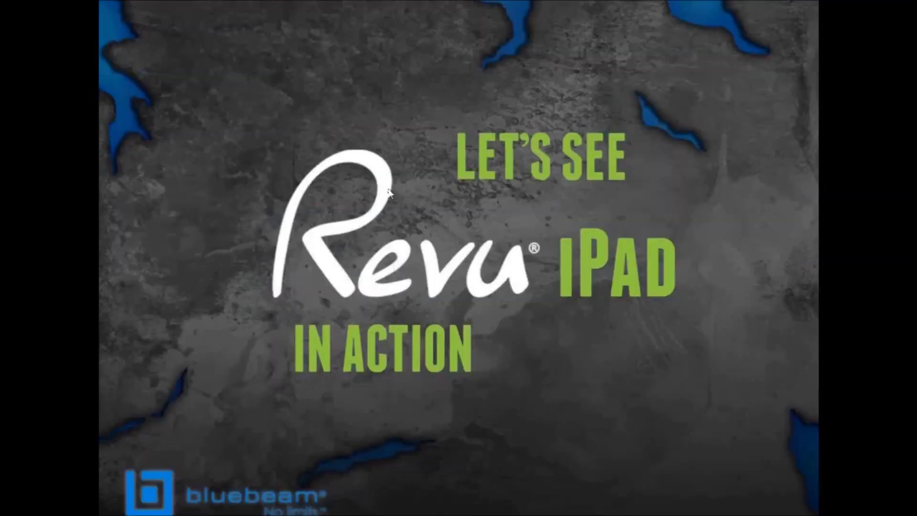
key("Right")
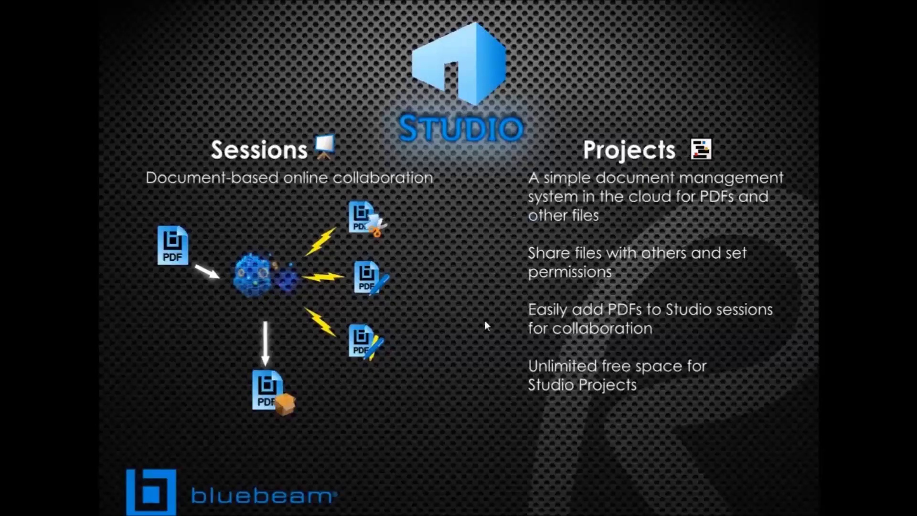
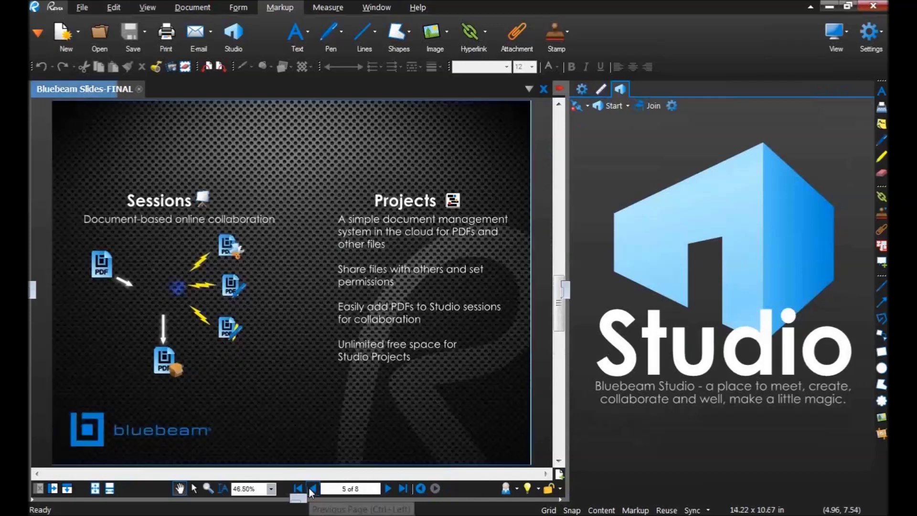
Step: Start a new Studio session named 'Punch Session' containing PunchSketch.pdf
left_click(620, 106)
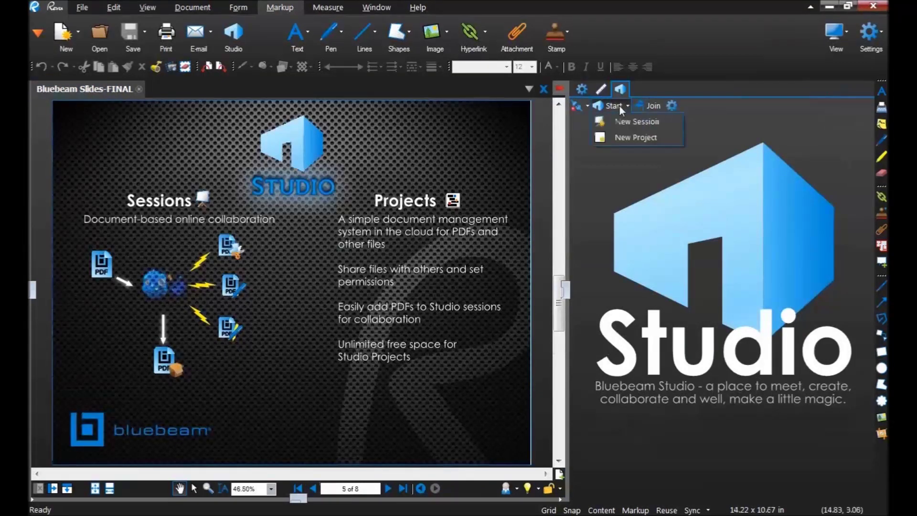
left_click(620, 121)
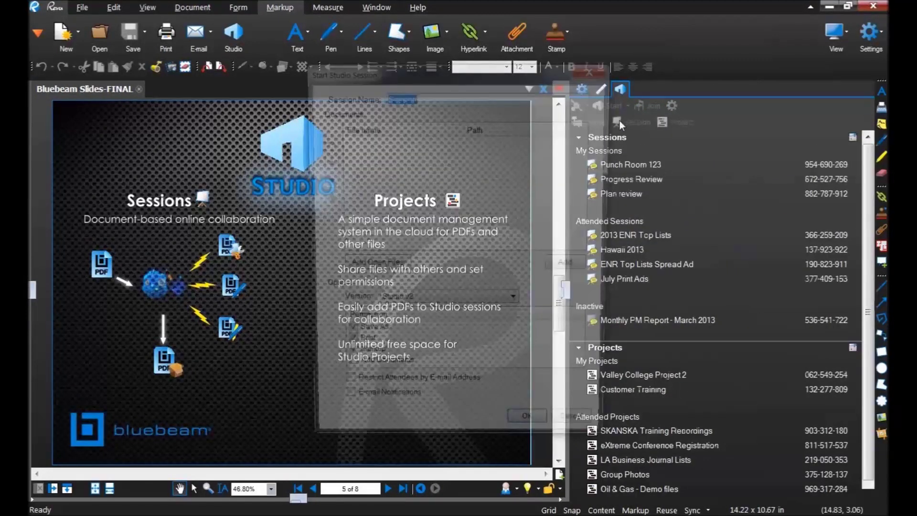
type("Punch Session")
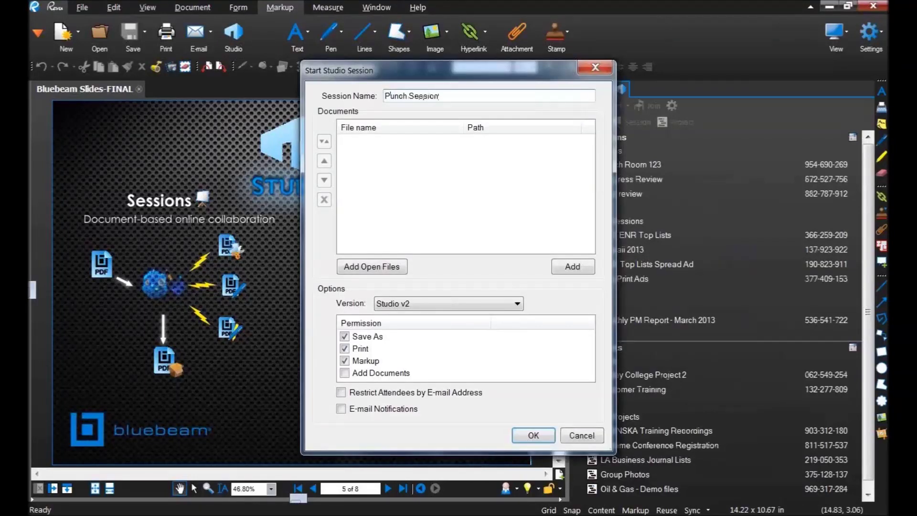
left_click(578, 269)
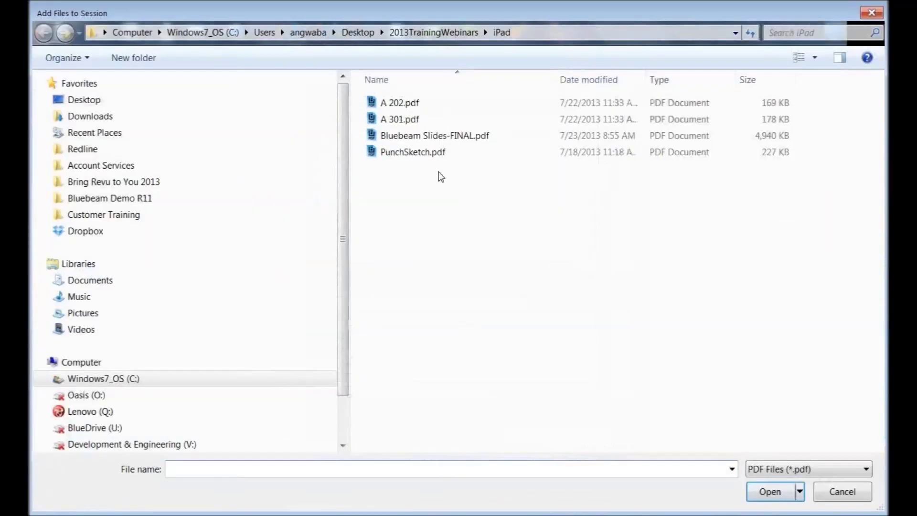
left_click(423, 153)
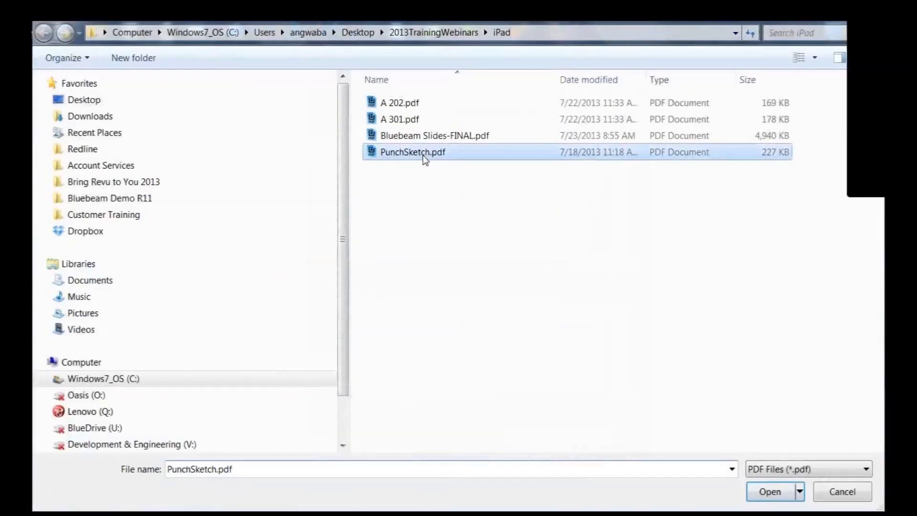
double_click(423, 155)
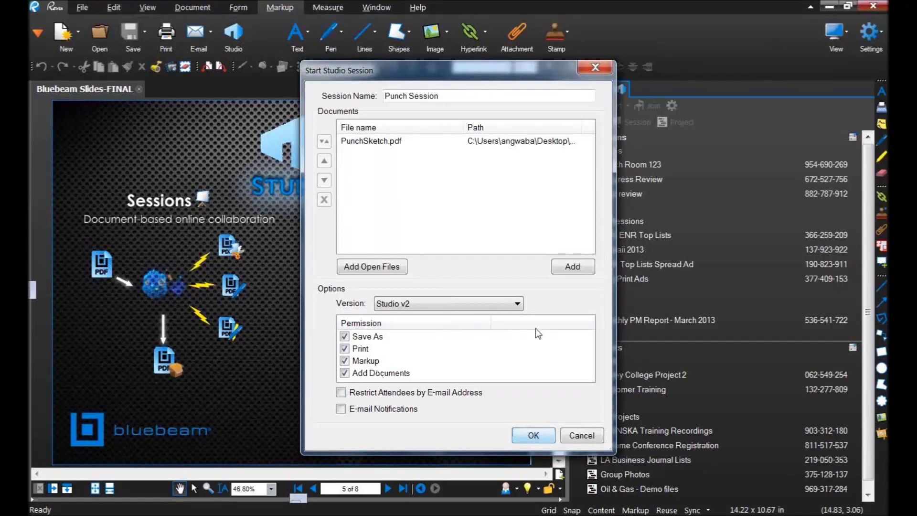
key("Return")
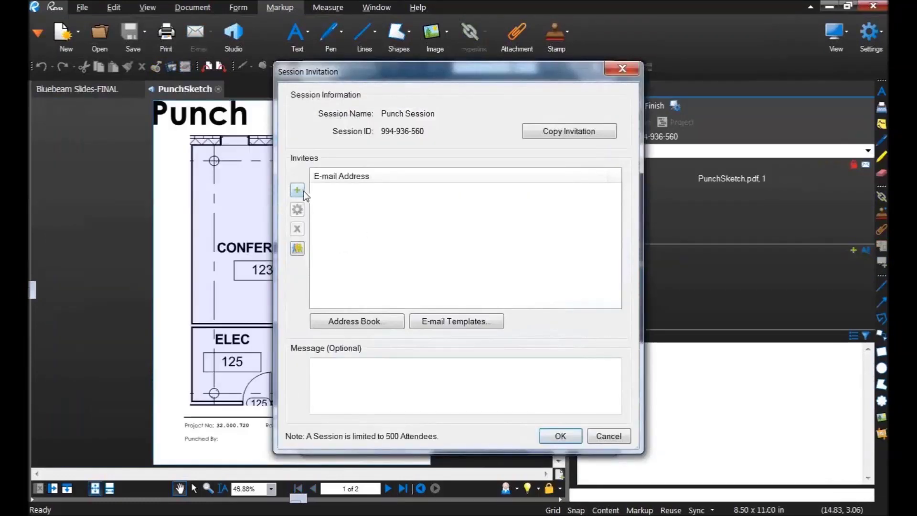
Step: Invite one attendee by e-mail, send the invitations, then leave the session
left_click(304, 193)
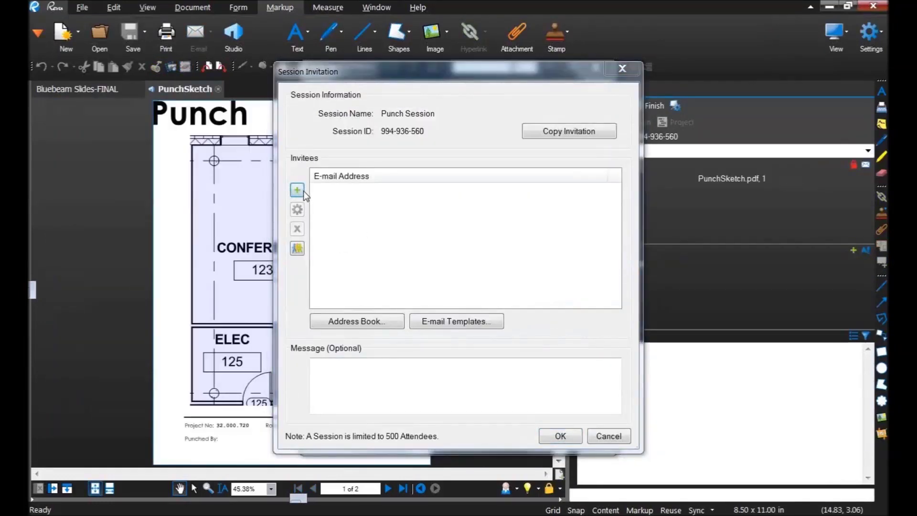
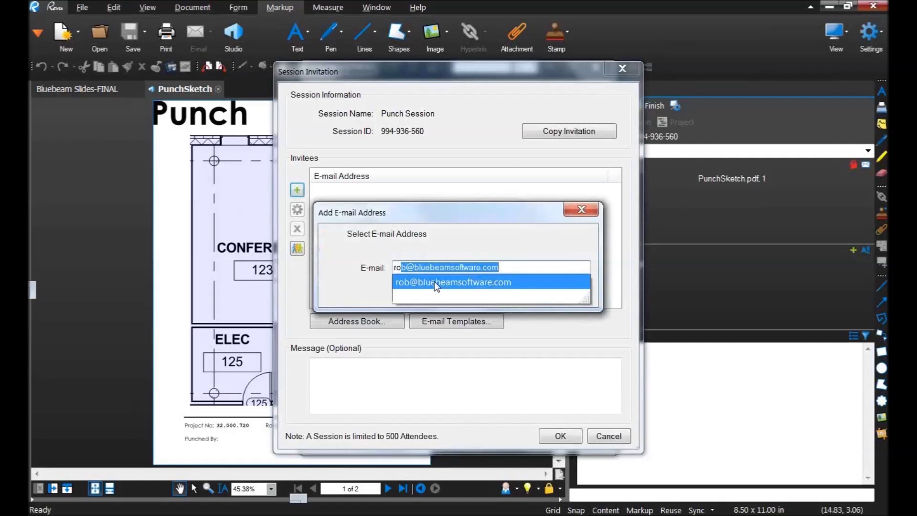
left_click(434, 282)
left_click(520, 294)
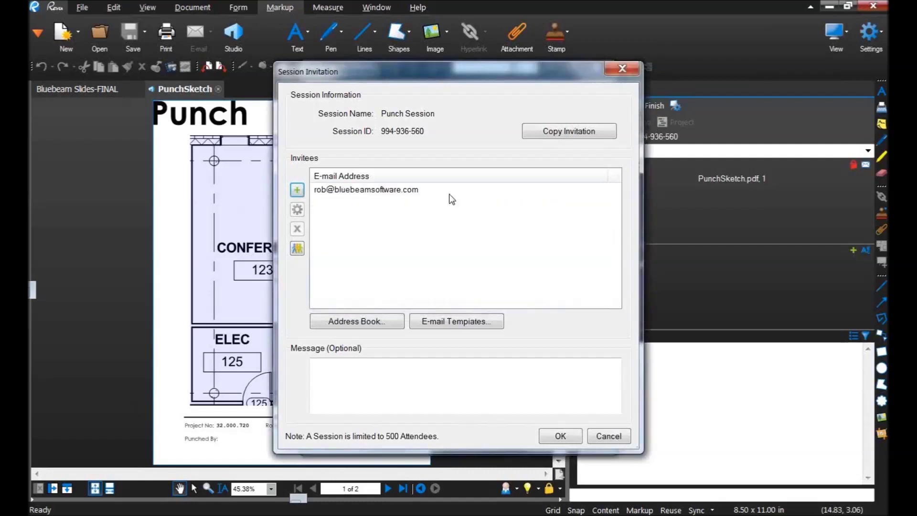
left_click(571, 436)
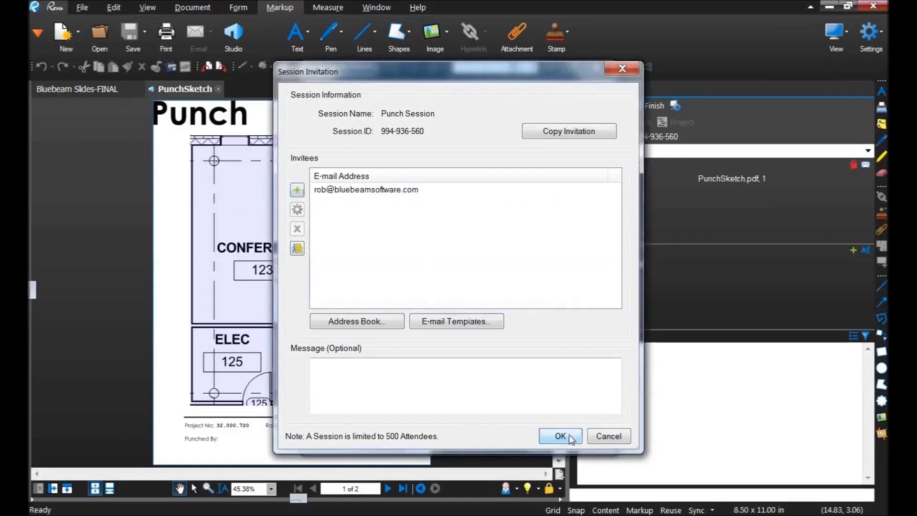
left_click(570, 288)
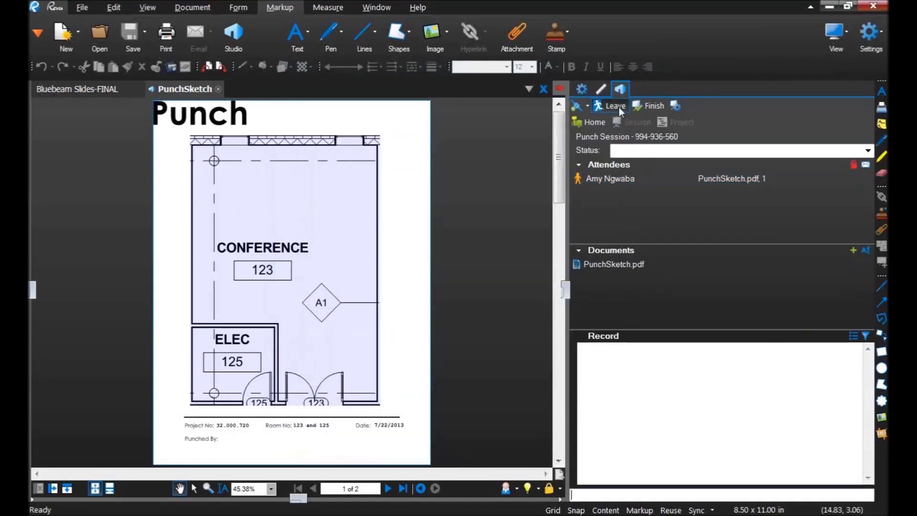
left_click(618, 108)
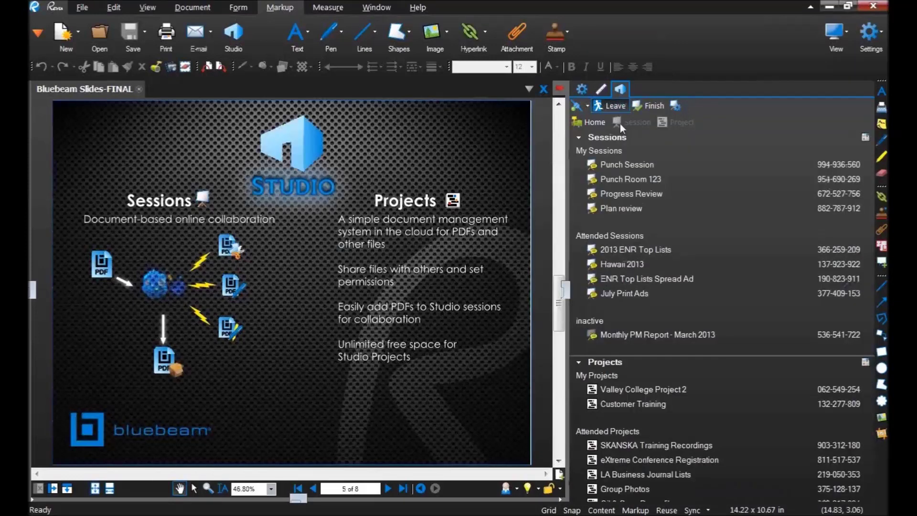
Step: Join Punch Room 123, select the other attendee, and switch to the mirrored iPad window
double_click(630, 178)
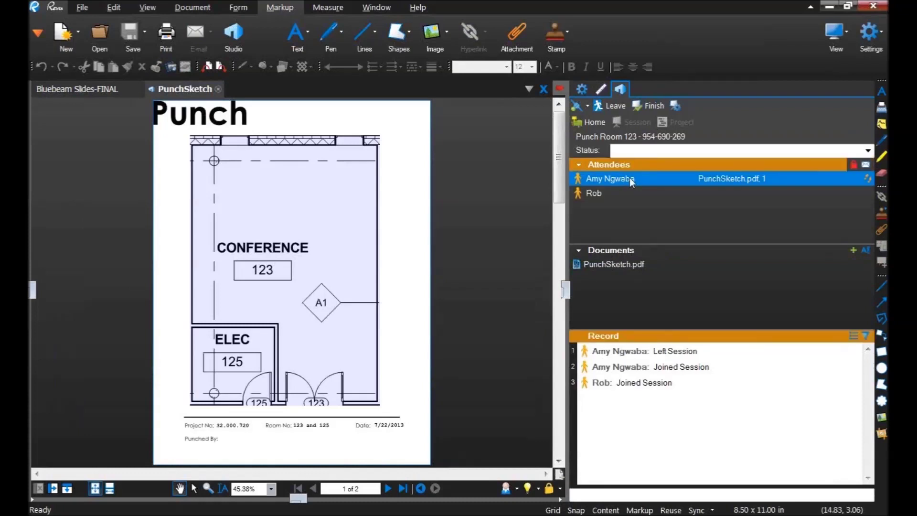
mouse_move(604, 192)
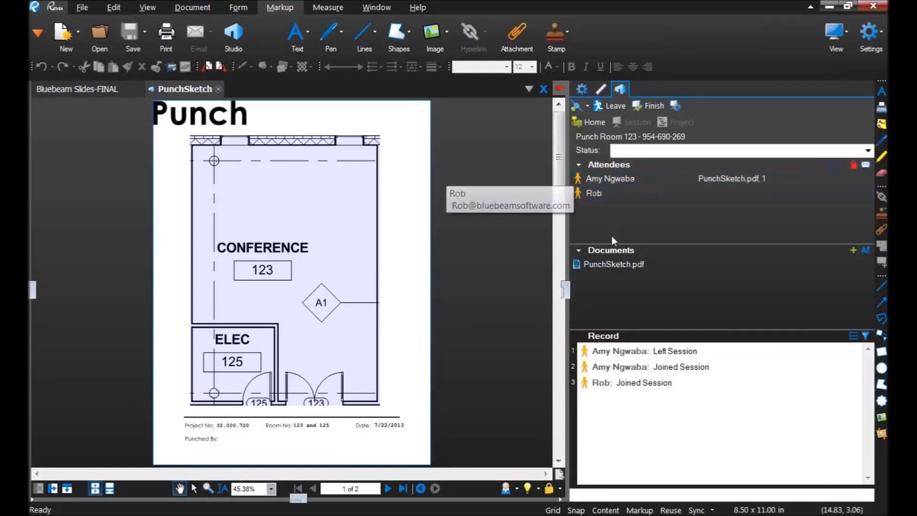
left_click(627, 195)
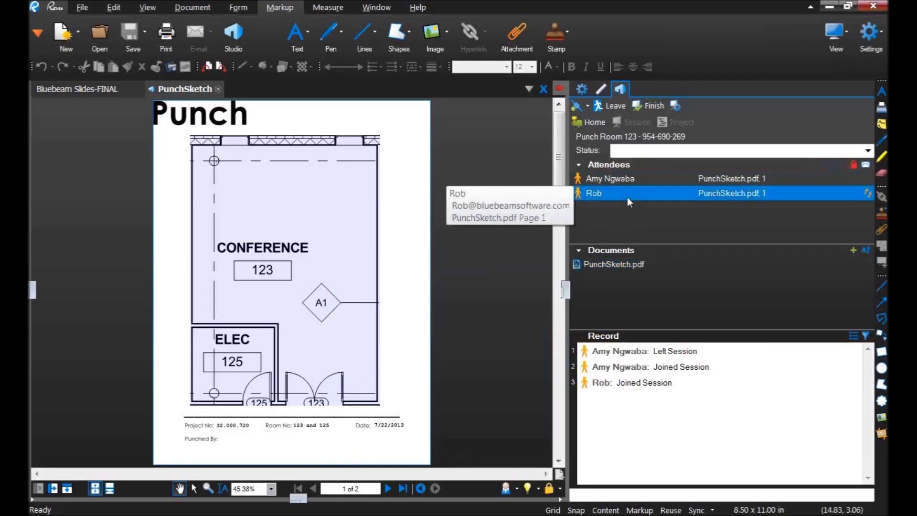
key("alt+Tab")
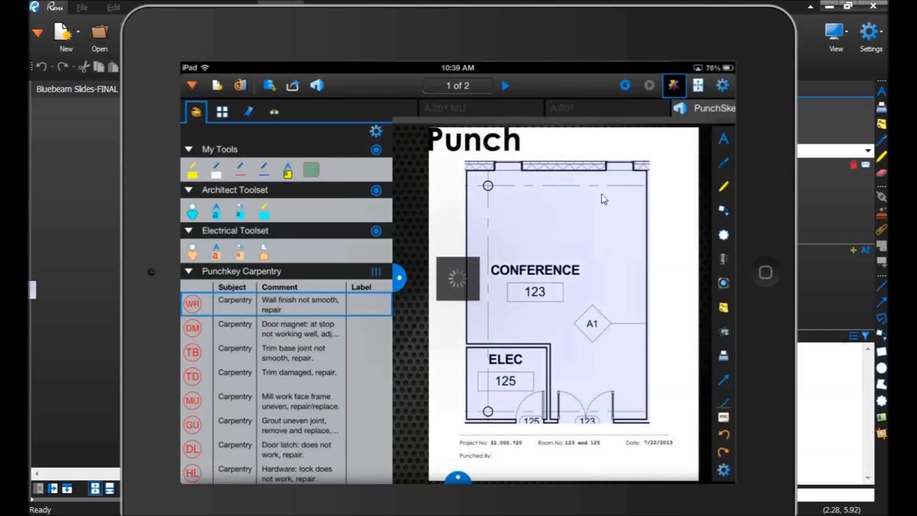
Step: On the iPad, place a carpentry punch mark near ELEC, add further markups, then return to desktop Revu
left_click(522, 337)
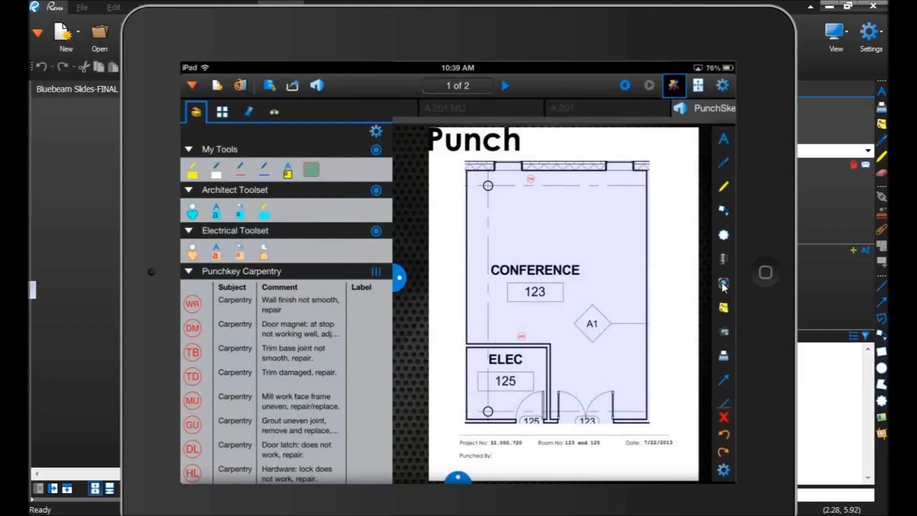
left_click(724, 284)
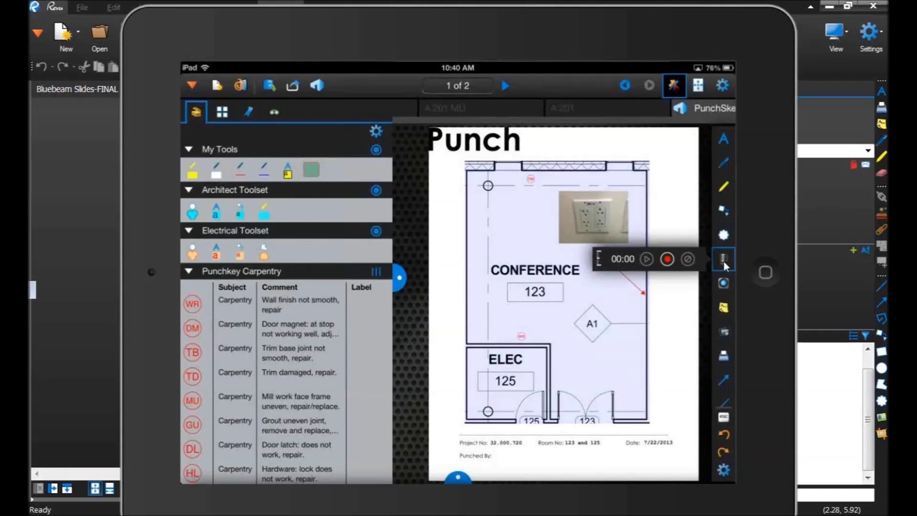
key("alt+Tab")
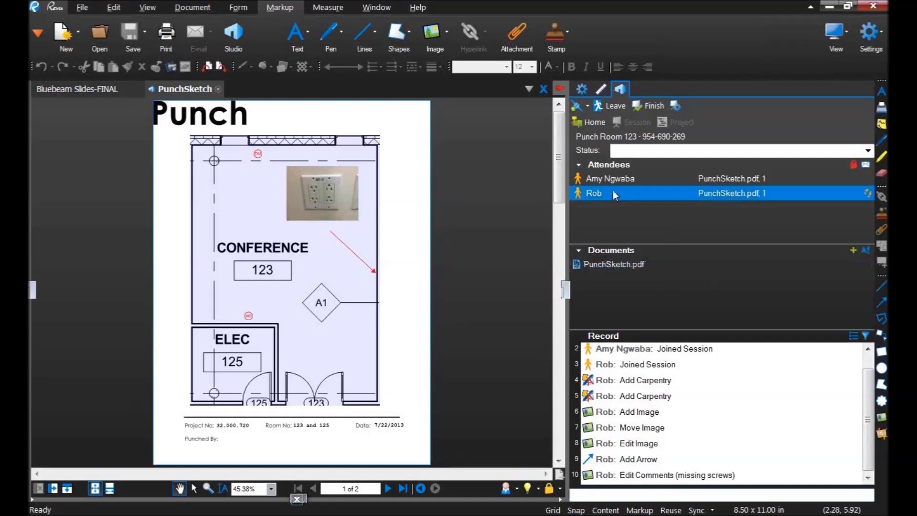
Step: Follow the other attendee's view, send a chat asking how much longer, then stop following
left_click(867, 194)
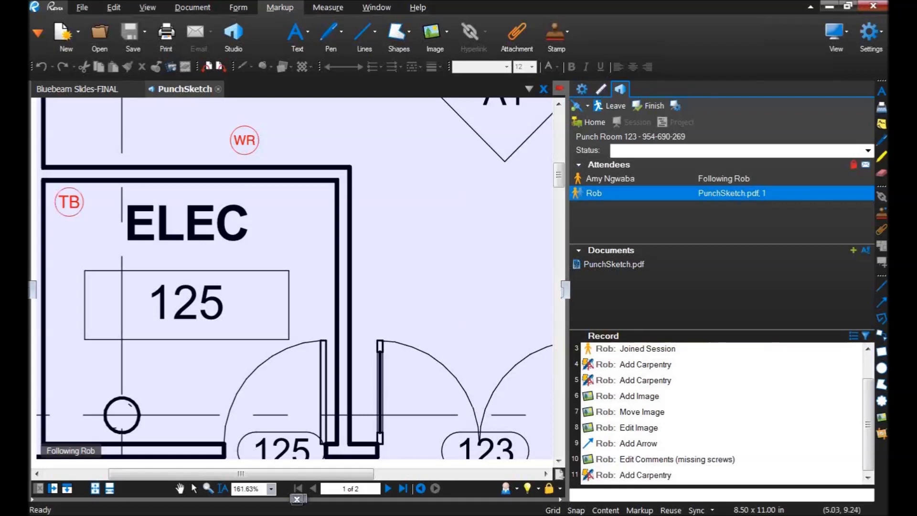
left_click(642, 496)
type("Hey")
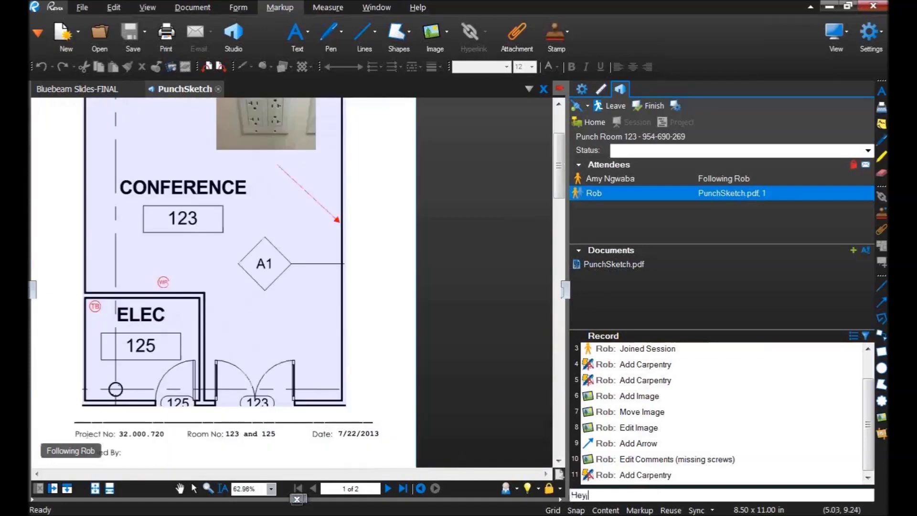
type(" Rob how much longer?")
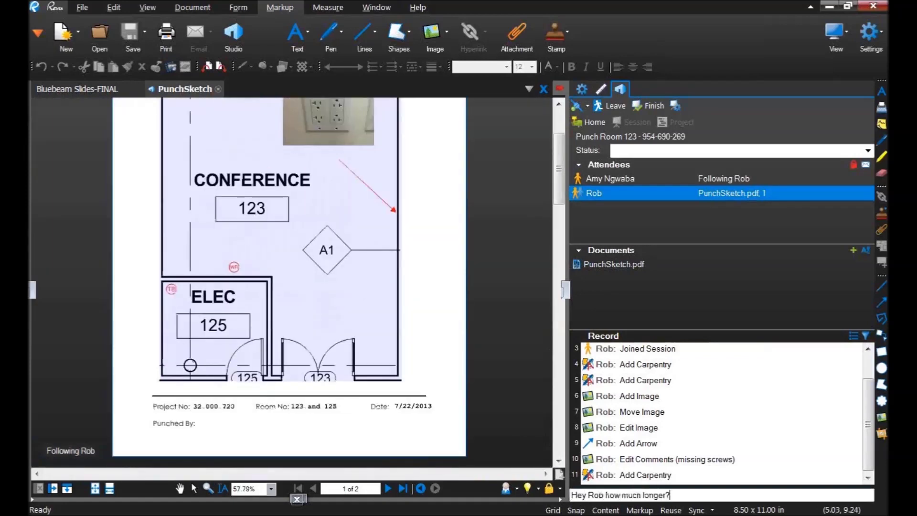
key("Return")
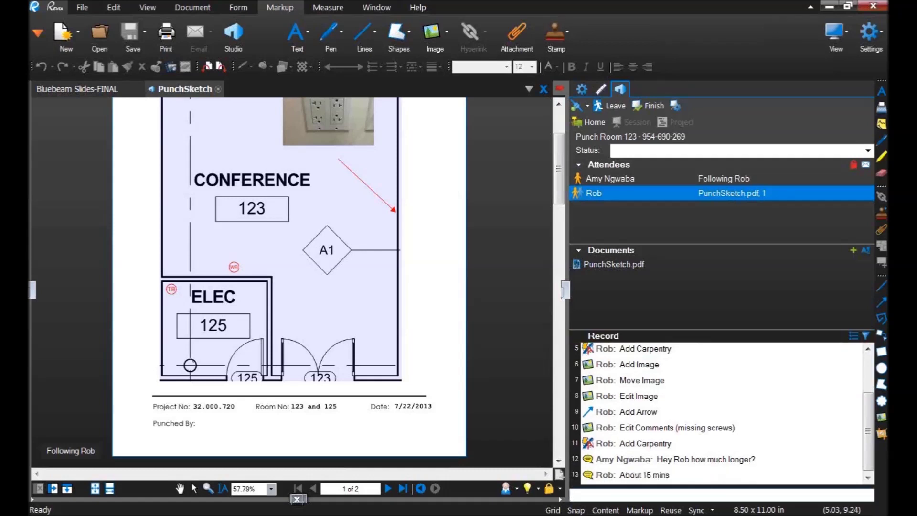
left_click_drag(869, 409, 867, 363)
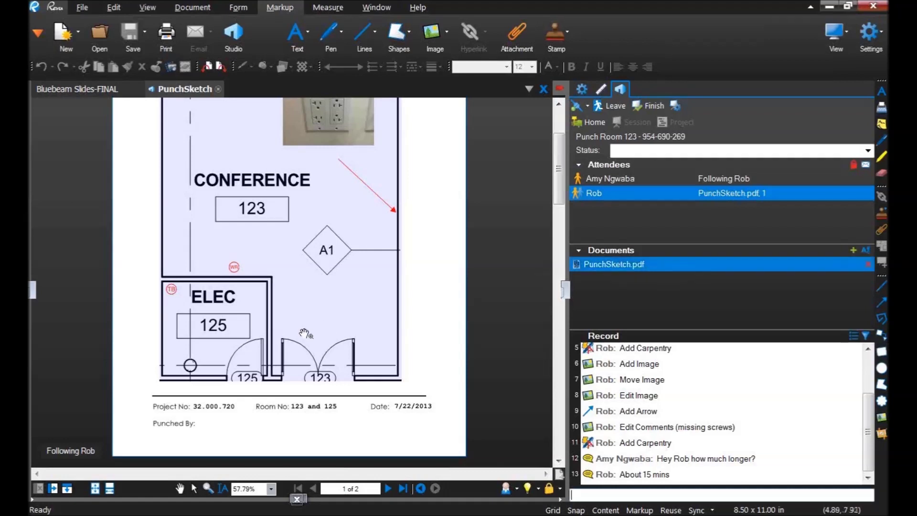
left_click(267, 344)
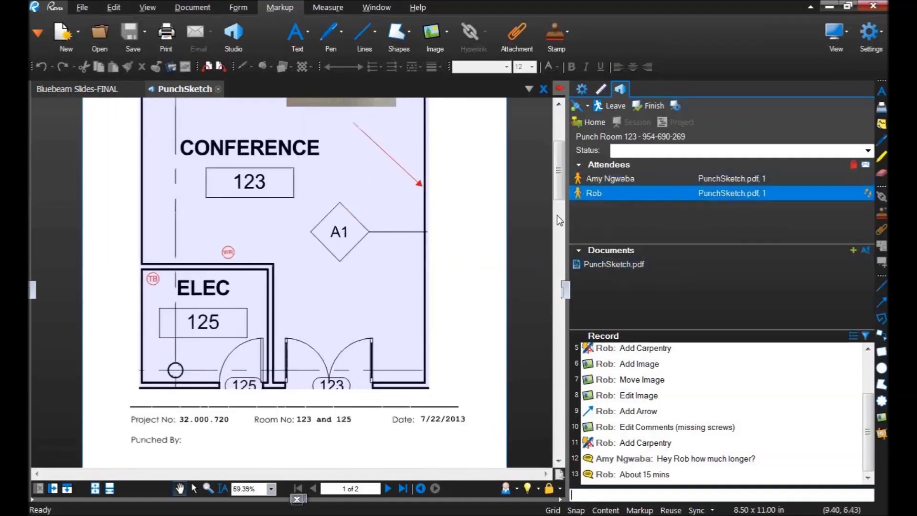
Step: Place a callout with its tip above 125 and text 'Check the fireproofing here.' to the left
left_click(883, 336)
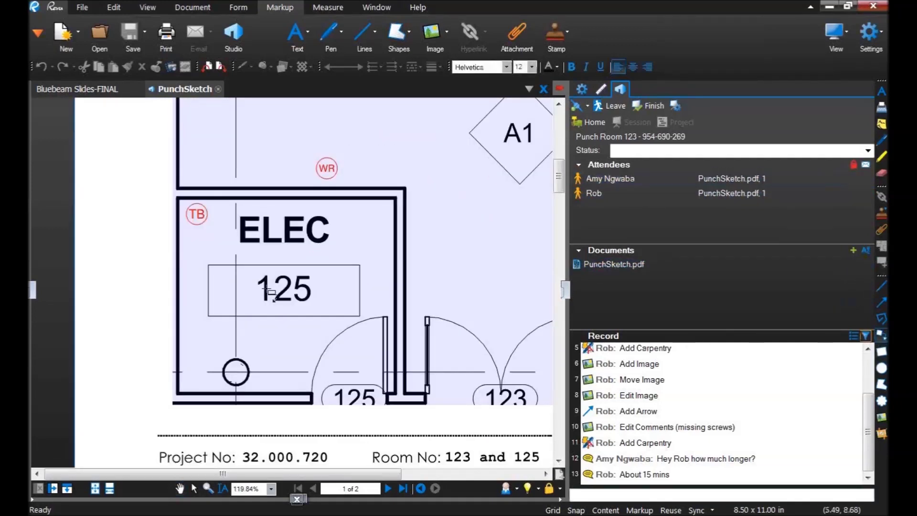
left_click(263, 261)
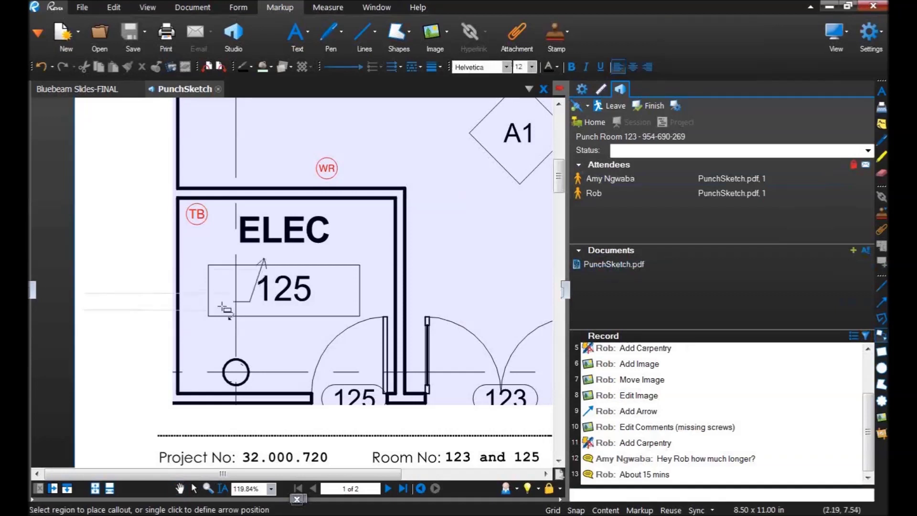
left_click(254, 309)
type("Chedk")
key("BackSpace")
key("BackSpace")
type("ck te fire")
key("BackSpace")
key("BackSpace")
key("BackSpace")
key("BackSpace")
key("BackSpace")
key("BackSpace")
type("he firep")
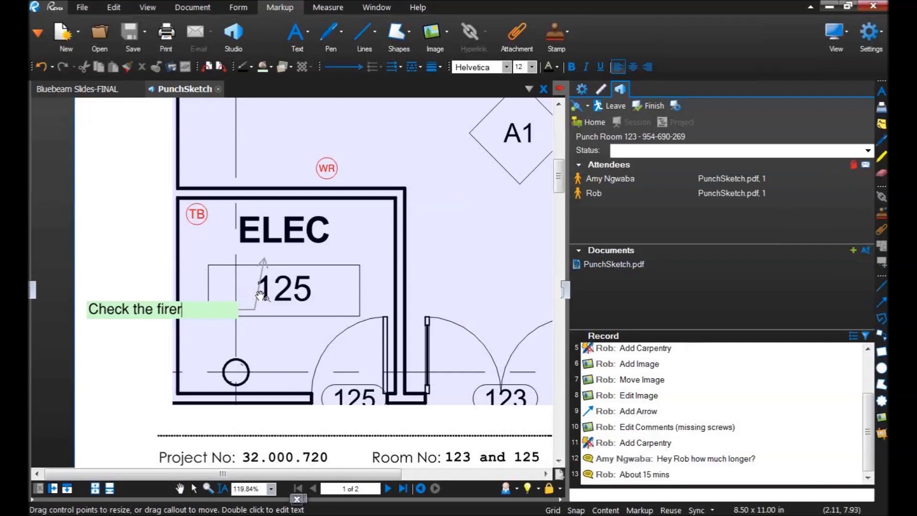
type("roofing here.")
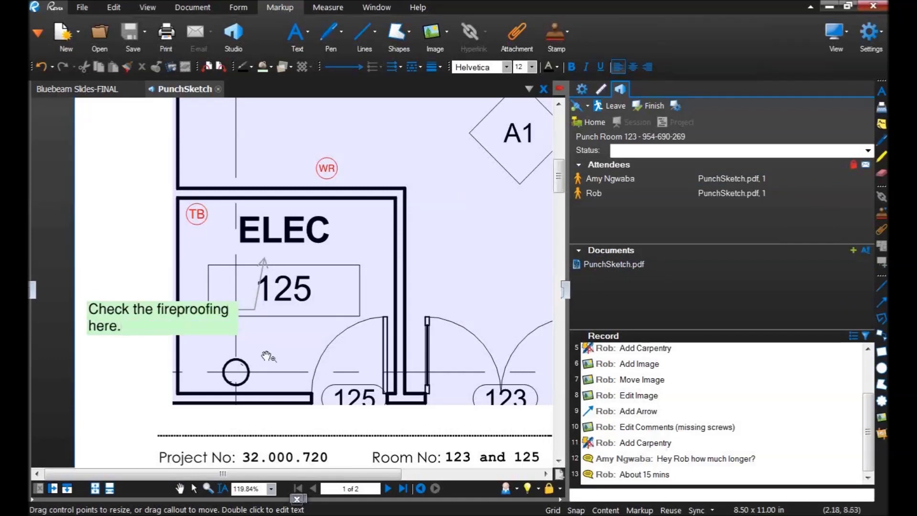
left_click(267, 356)
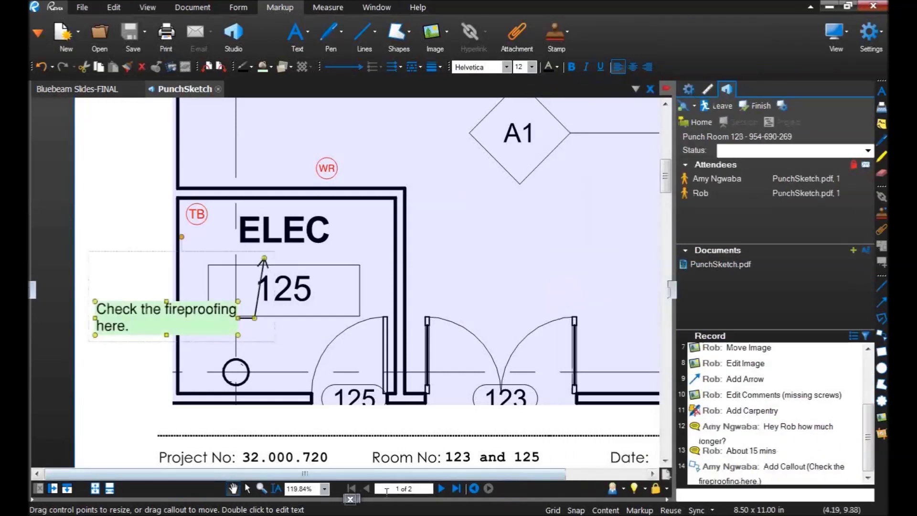
Step: Open and enlarge the Markups List, then jump to the Carpentry markup and zoom in on WR
left_click(356, 498)
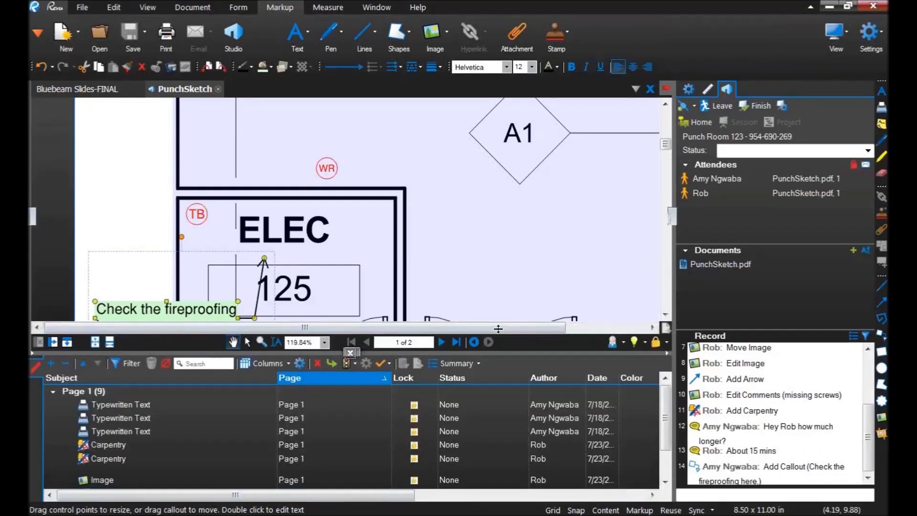
left_click_drag(498, 329, 497, 276)
left_click(159, 351)
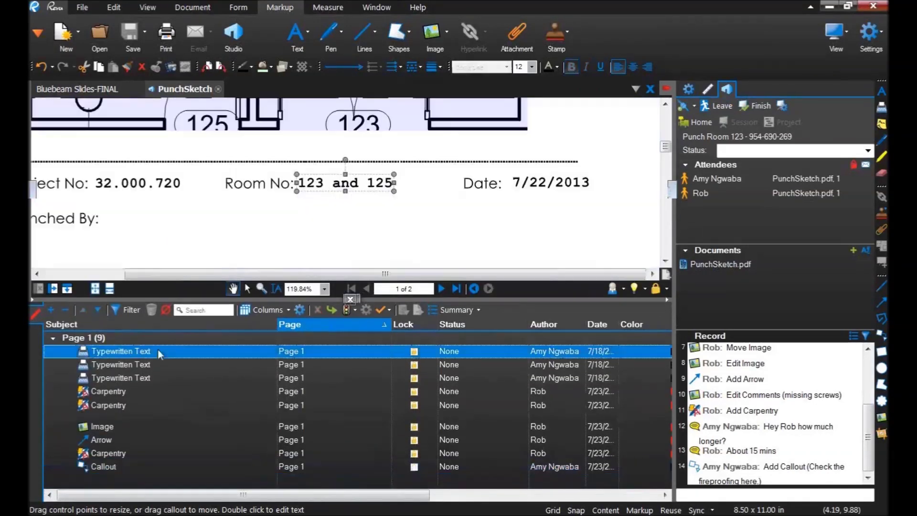
left_click(128, 393)
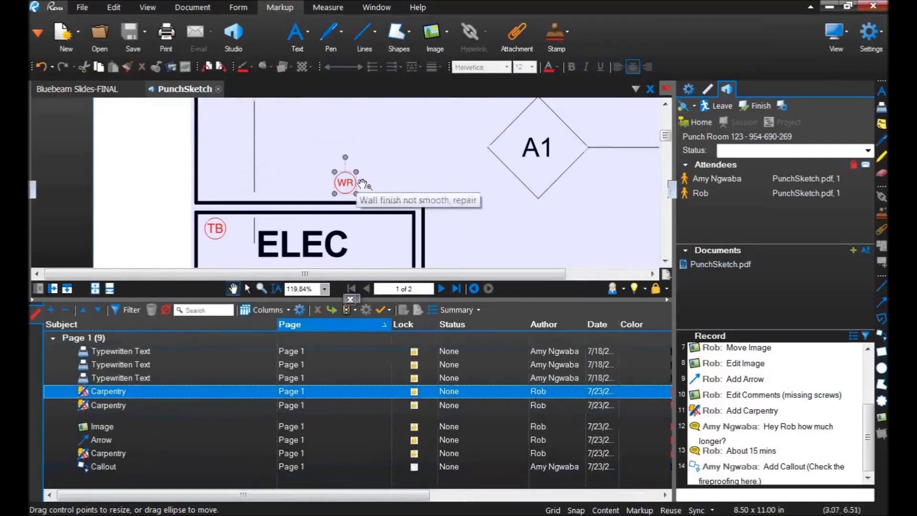
scroll(363, 184, "up", 4)
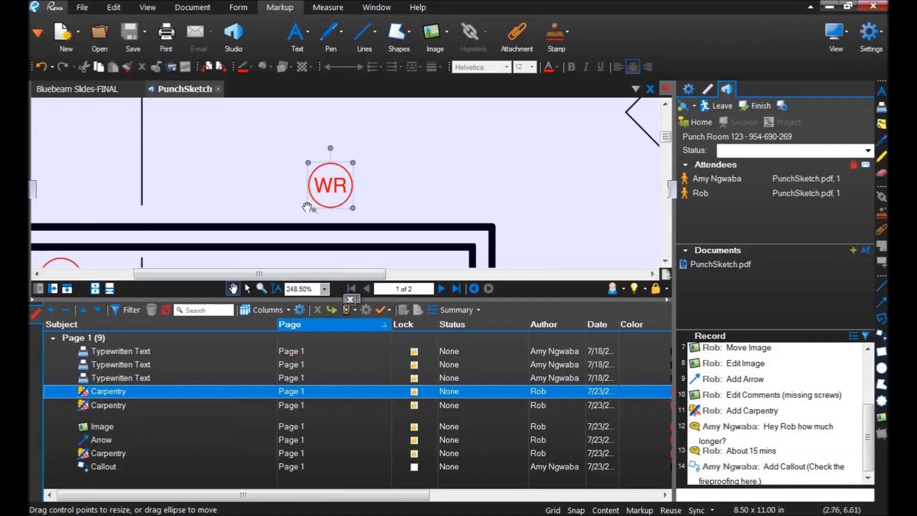
mouse_move(328, 198)
left_mouse_down()
mouse_move(318, 208)
mouse_move(337, 194)
left_mouse_up()
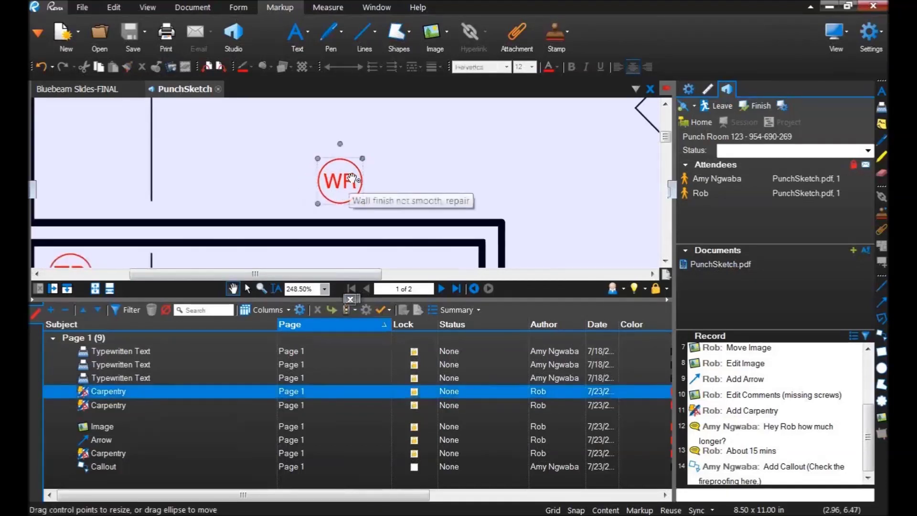
Step: Delete 'here.' from the fireproofing callout, narrow the Page column, and close the Markups List
left_click(296, 466)
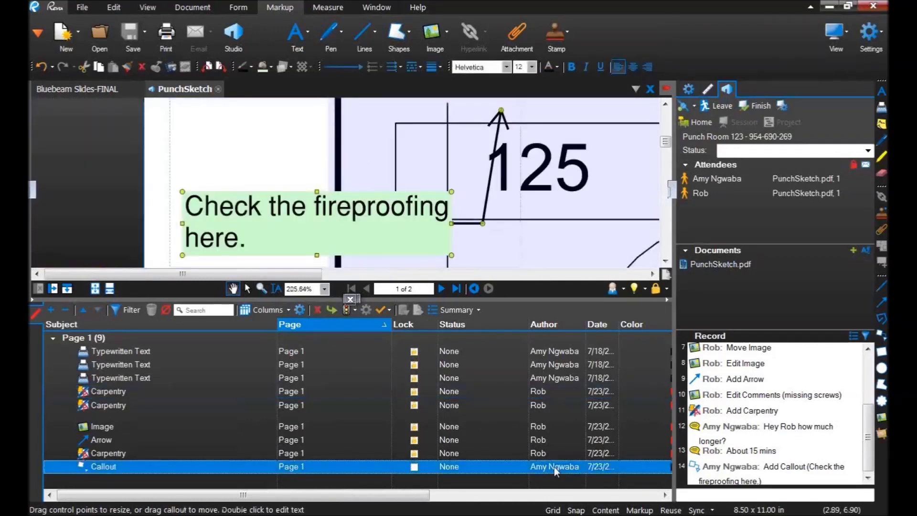
double_click(243, 238)
left_click_drag(243, 239, 185, 238)
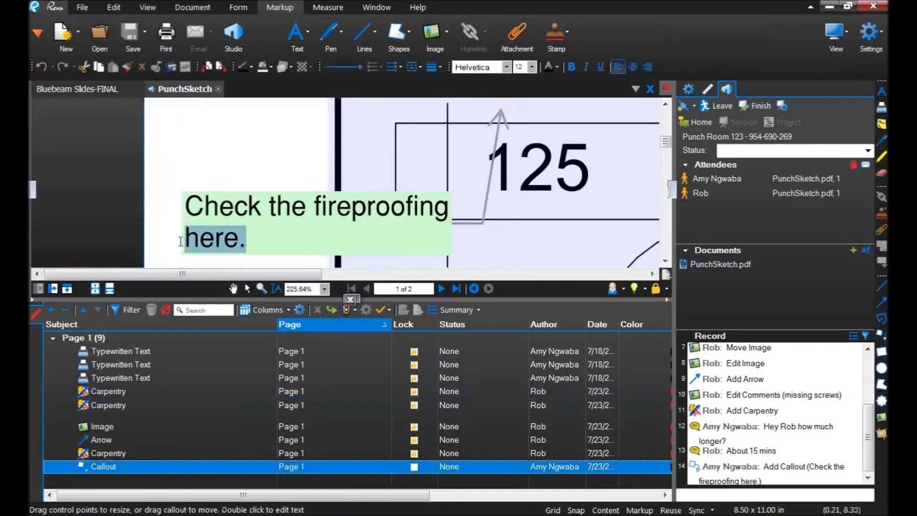
key("Delete")
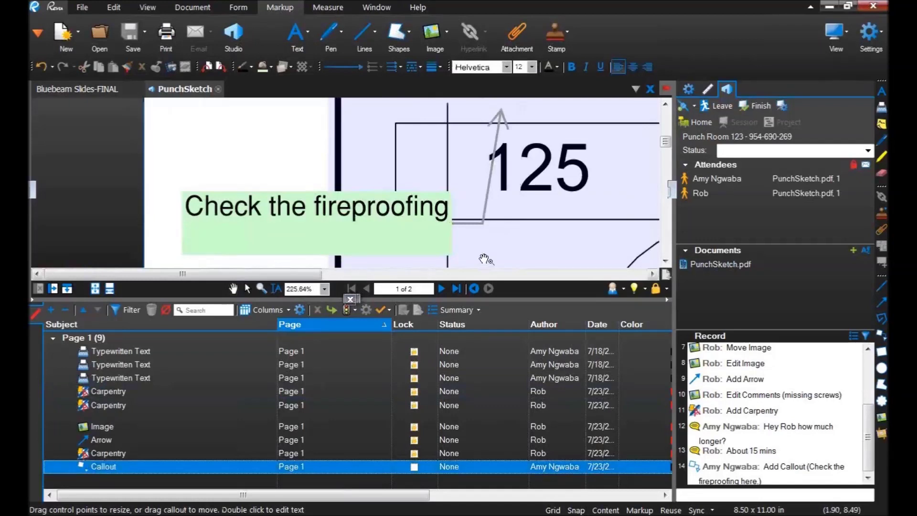
left_click(497, 244)
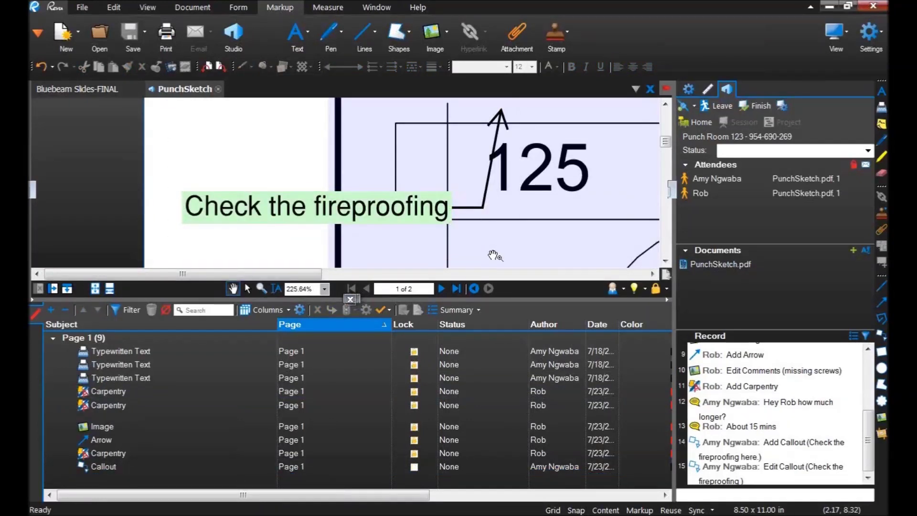
left_click_drag(377, 346, 356, 359)
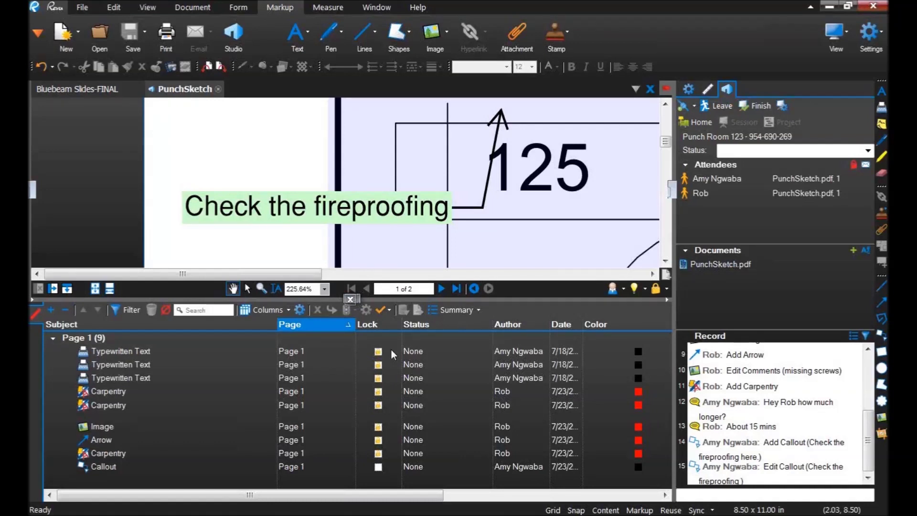
left_click(360, 300)
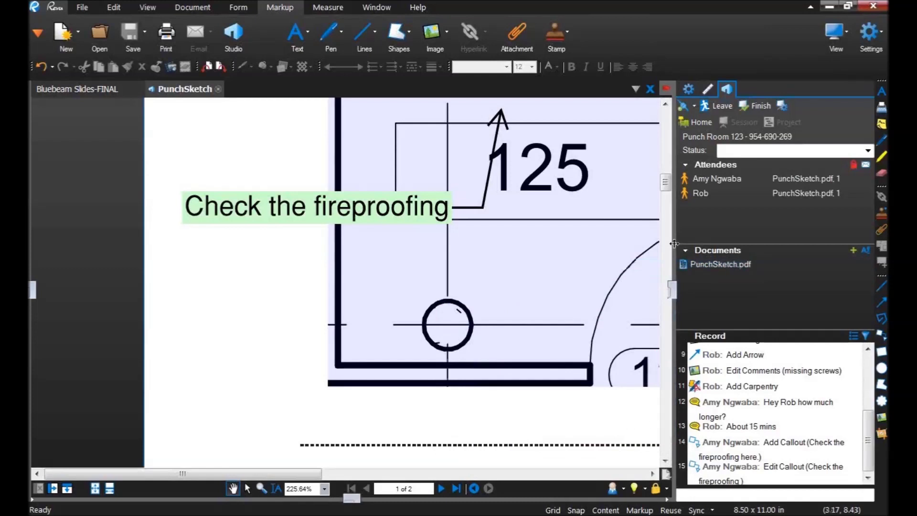
Step: Leave Punch Room 123, open Valley College Project 2, and expand the !Valley College Project and RFI folders
left_click(721, 105)
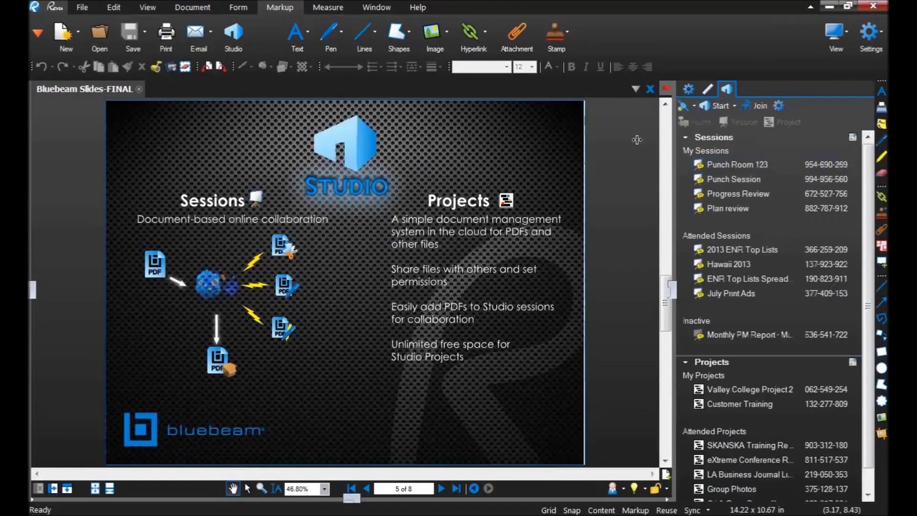
left_click_drag(637, 139, 606, 149)
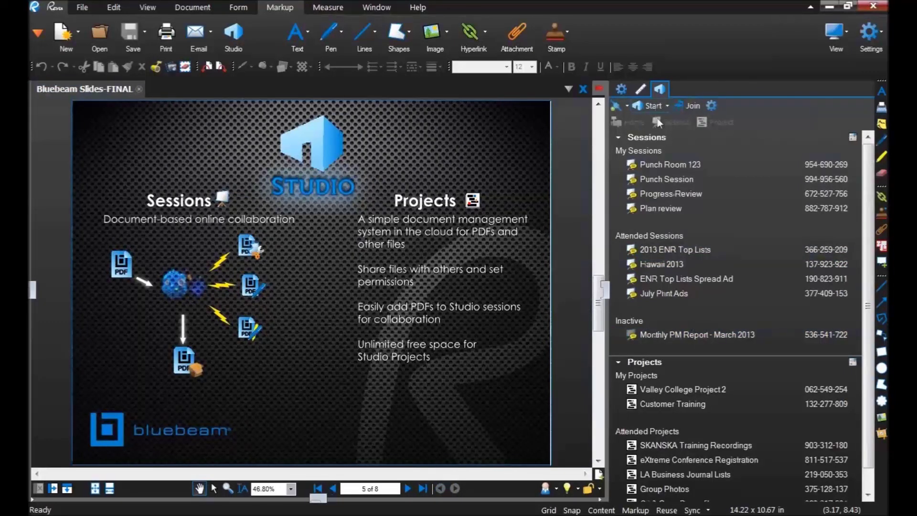
left_click(666, 389)
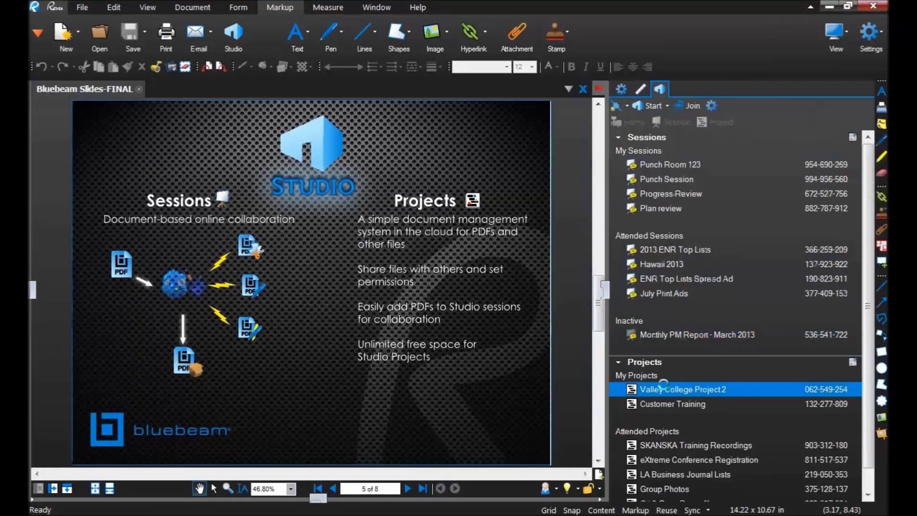
left_click(687, 166)
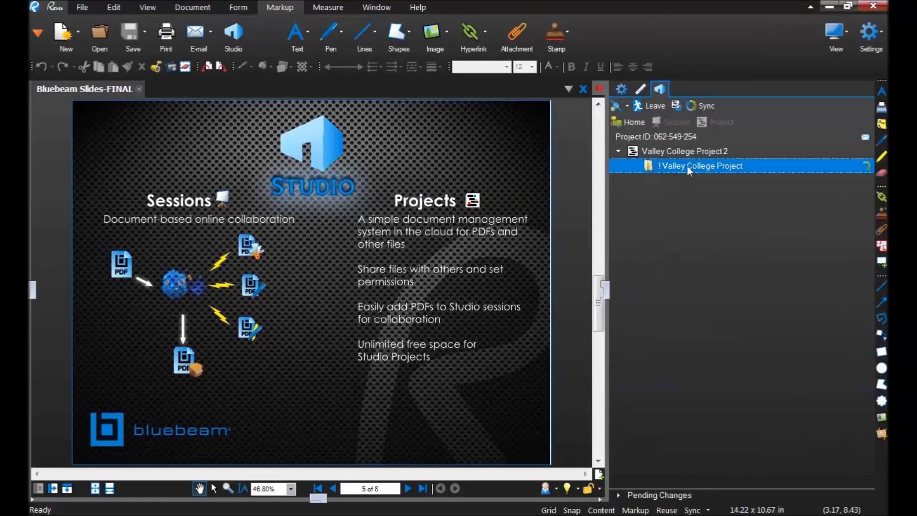
double_click(688, 165)
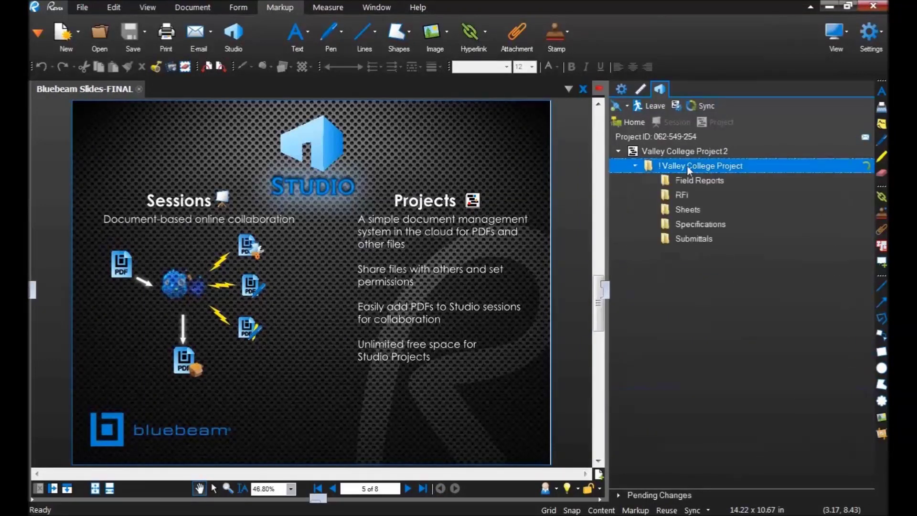
left_click(683, 196)
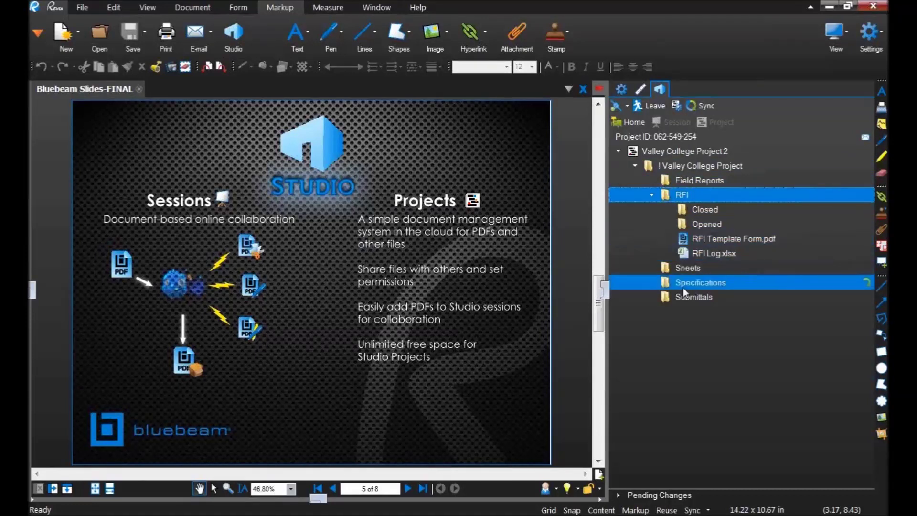
Step: Review the Everyone permissions in the project's Project Settings and confirm with OK
left_click(676, 105)
left_click(311, 128)
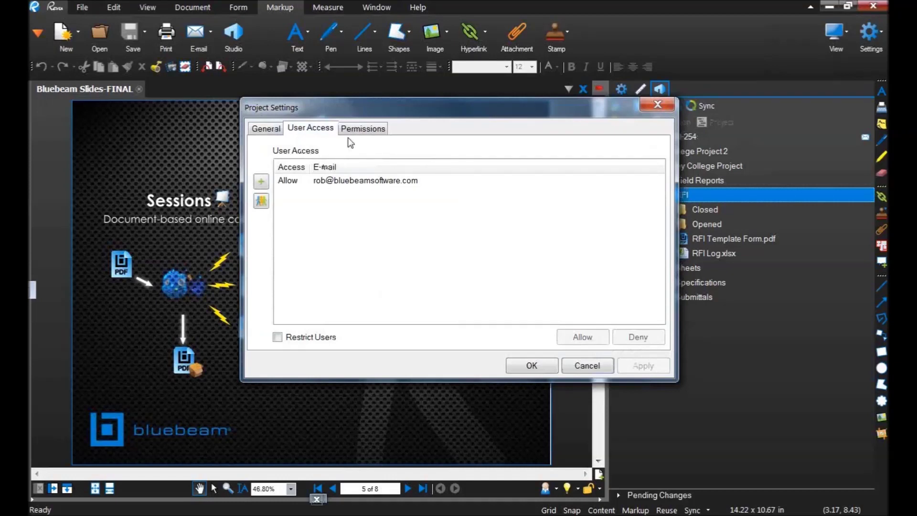
left_click(361, 129)
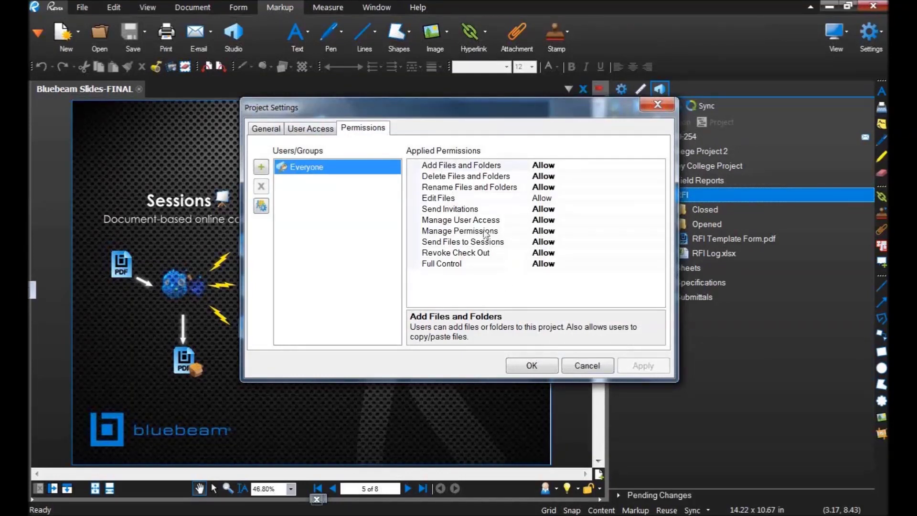
left_click(542, 365)
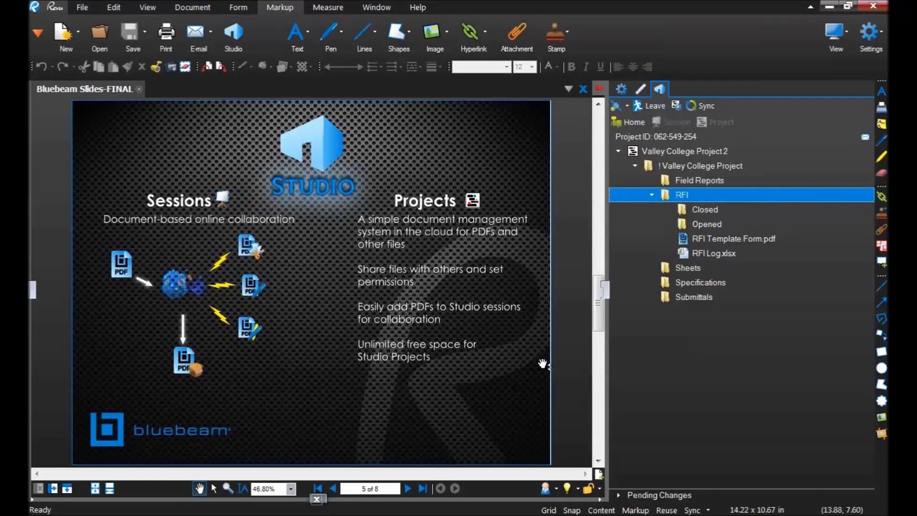
Step: On the iPad mirror, open Valley College Project 2 from the Studio Projects list
key("alt+Tab")
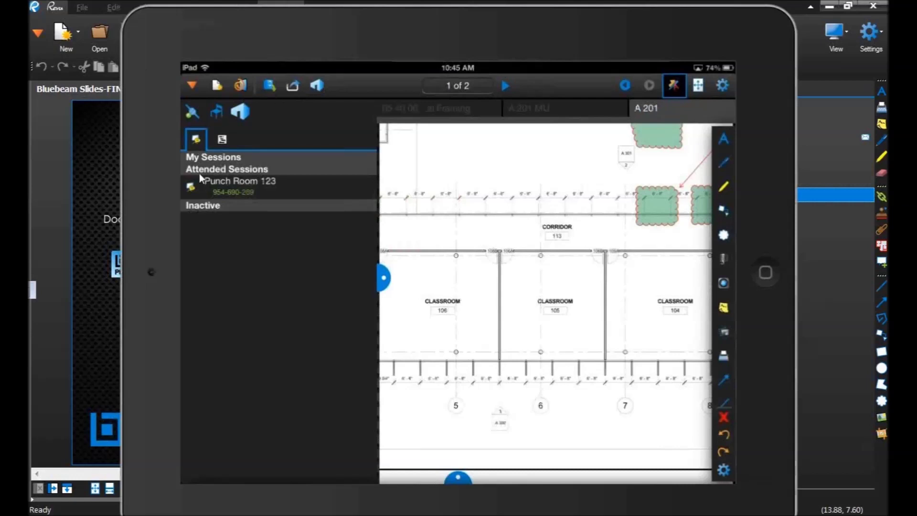
left_click(222, 140)
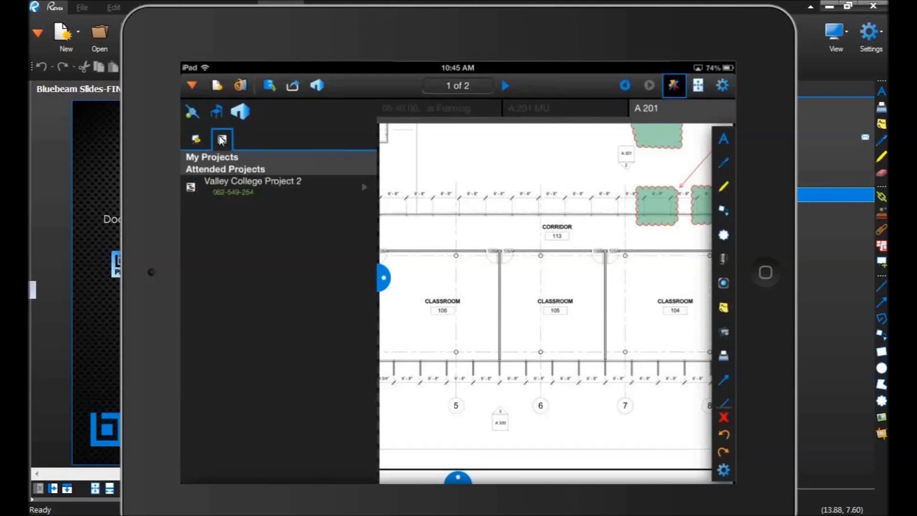
left_click(246, 181)
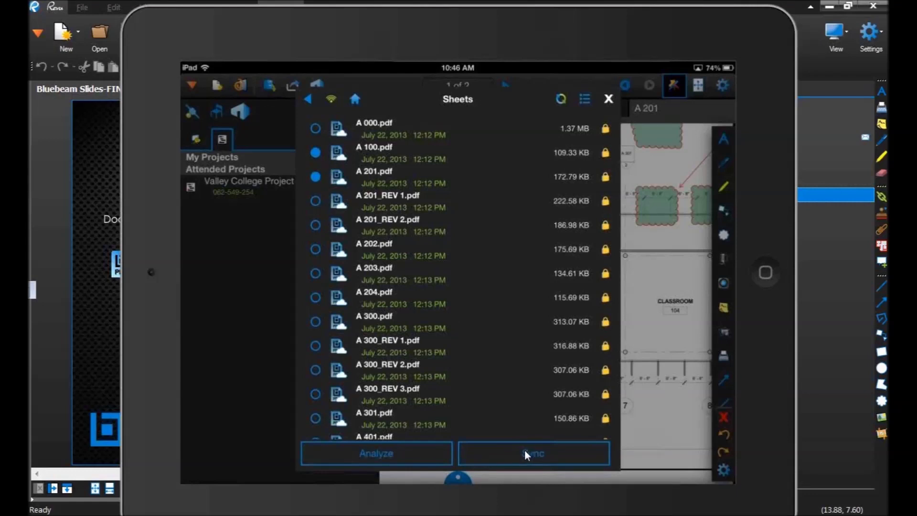
Step: Sync the selected sheets A 100 and A 201 to the iPad
left_click(525, 453)
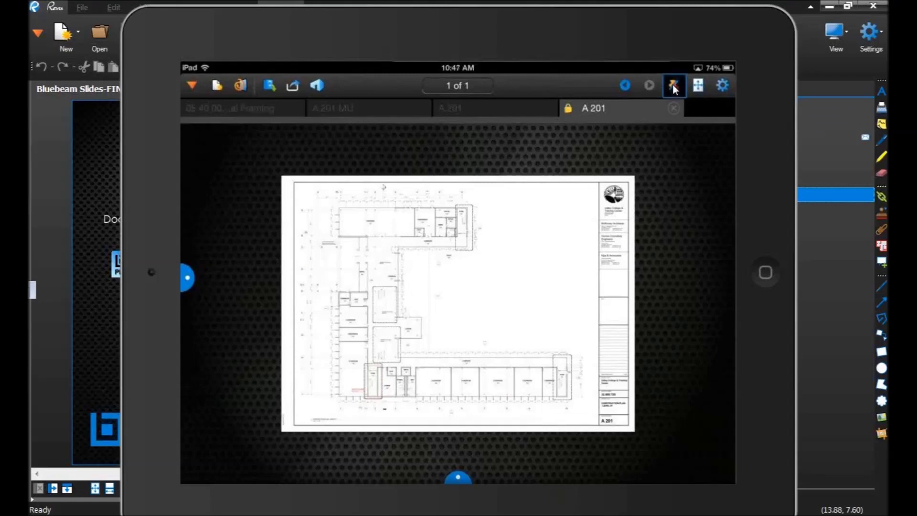
Step: Check out sheet A 201 for editing in Revu iPad
left_click(673, 85)
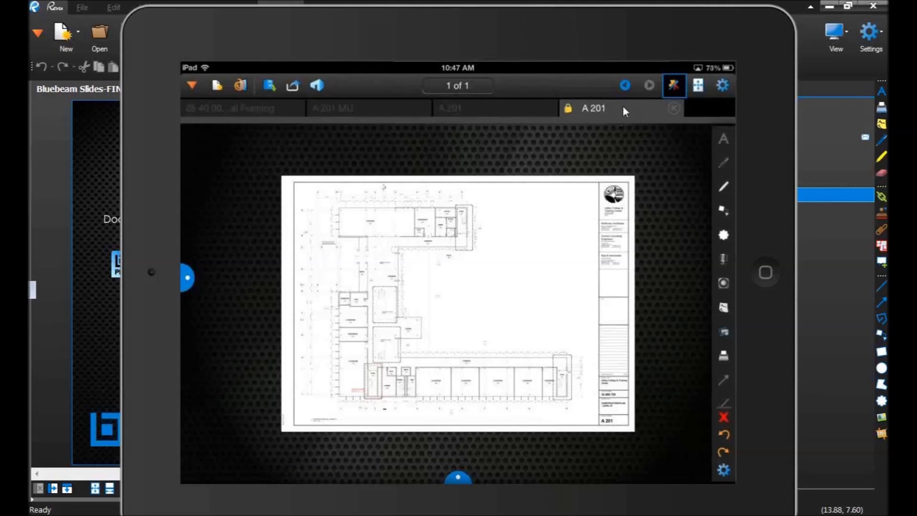
left_click(624, 109)
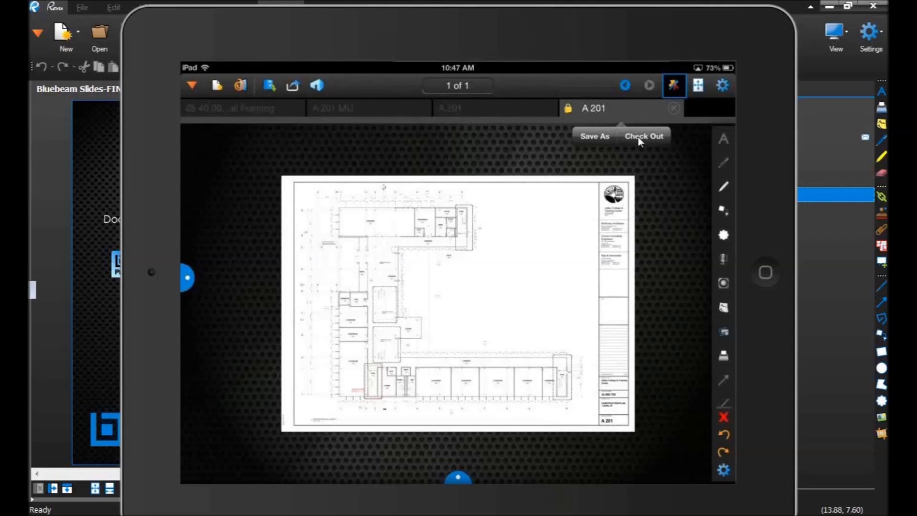
left_click(638, 137)
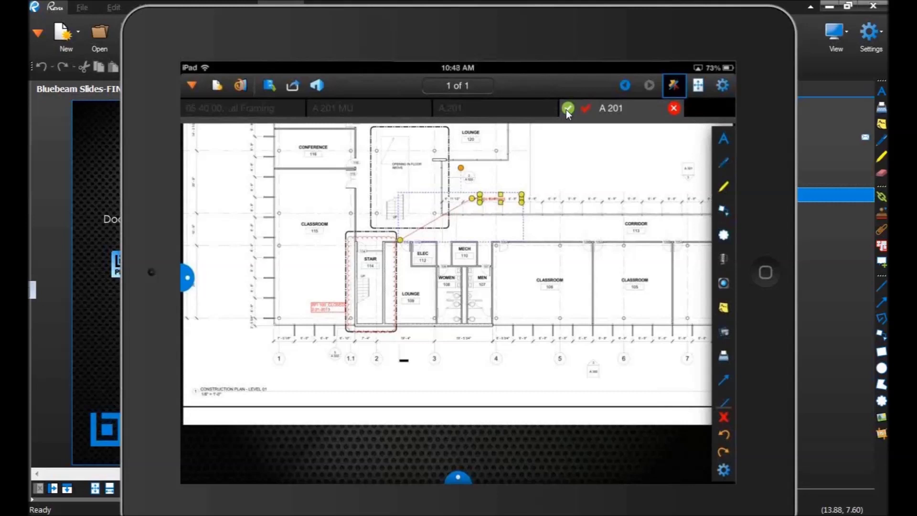
Step: Accept the stair markup and check A 201 back in with the comment 'Added comment'
left_click(568, 108)
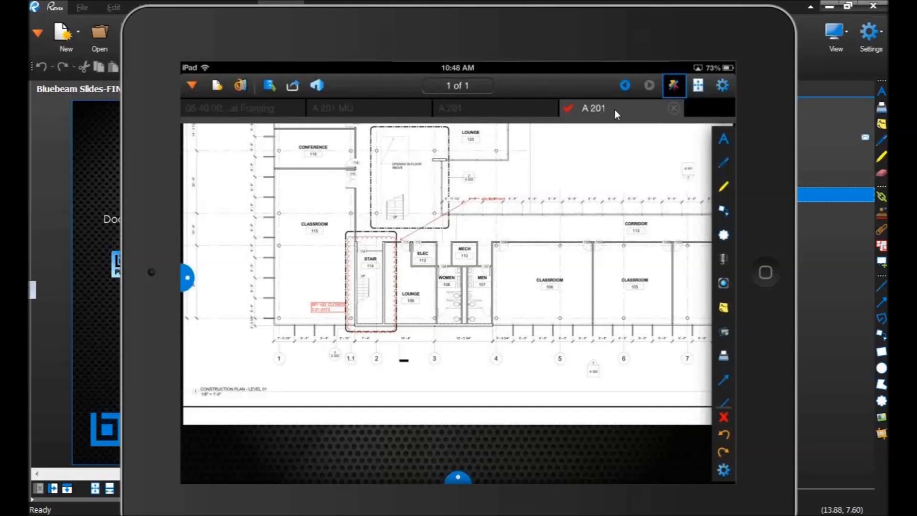
left_click(615, 111)
left_click(608, 138)
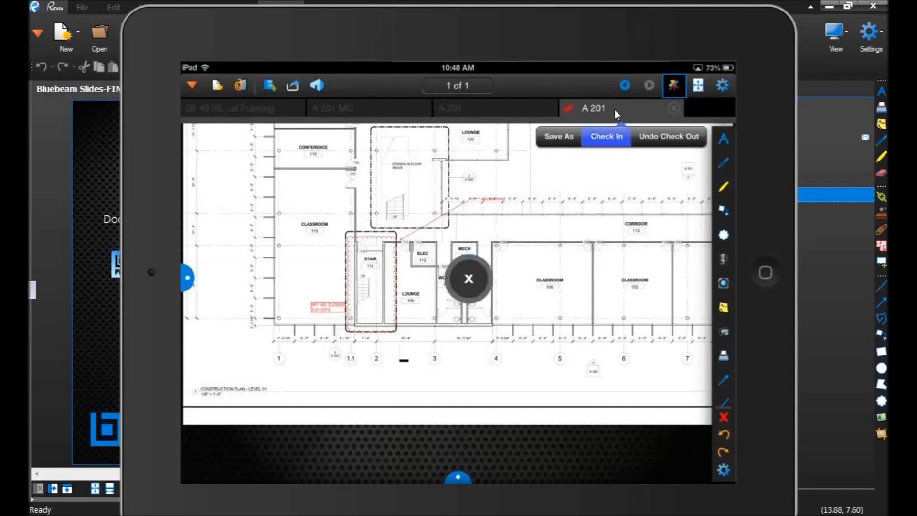
type("Added comment")
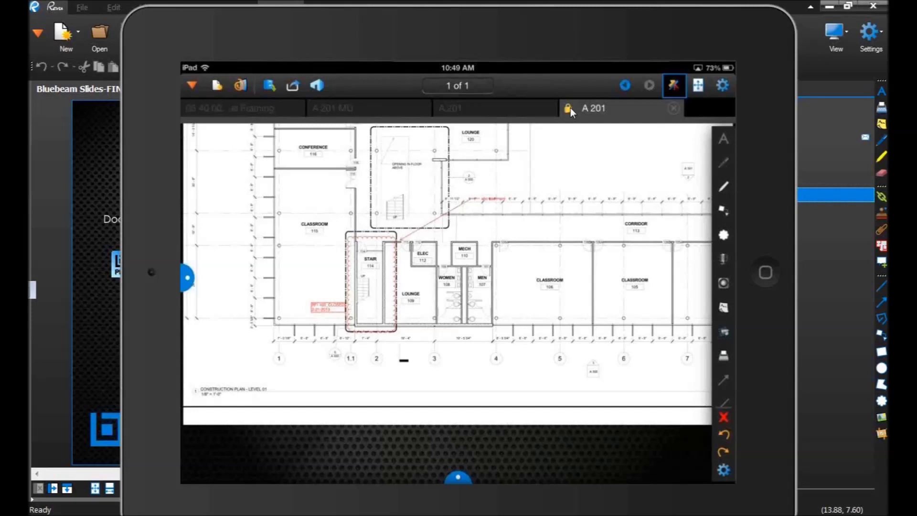
Step: Back in desktop Revu, collapse the Studio Projects panel and advance to slide 6 of 8
key("alt+Tab")
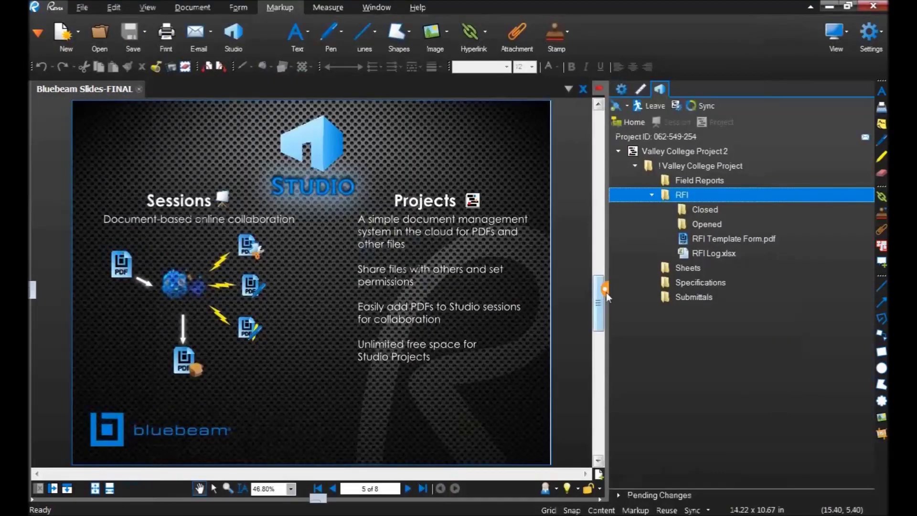
left_click(604, 290)
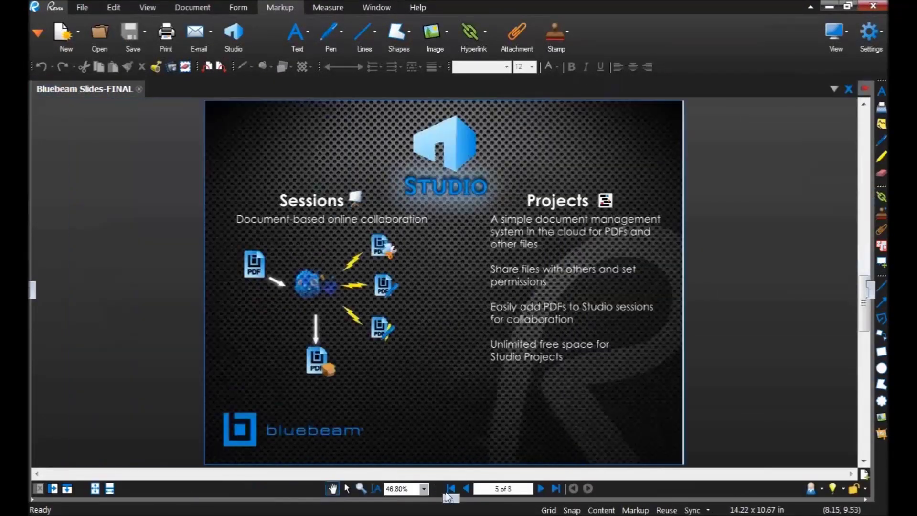
left_click(541, 488)
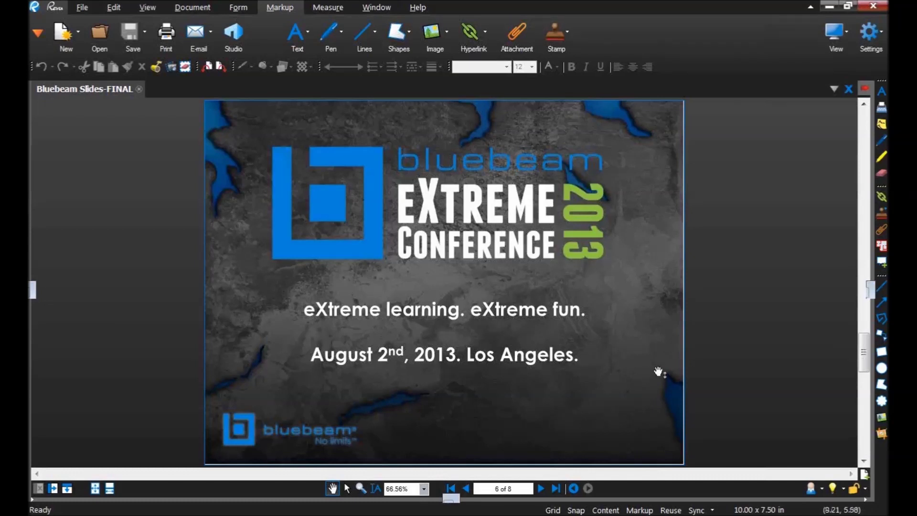
key("alt+Tab")
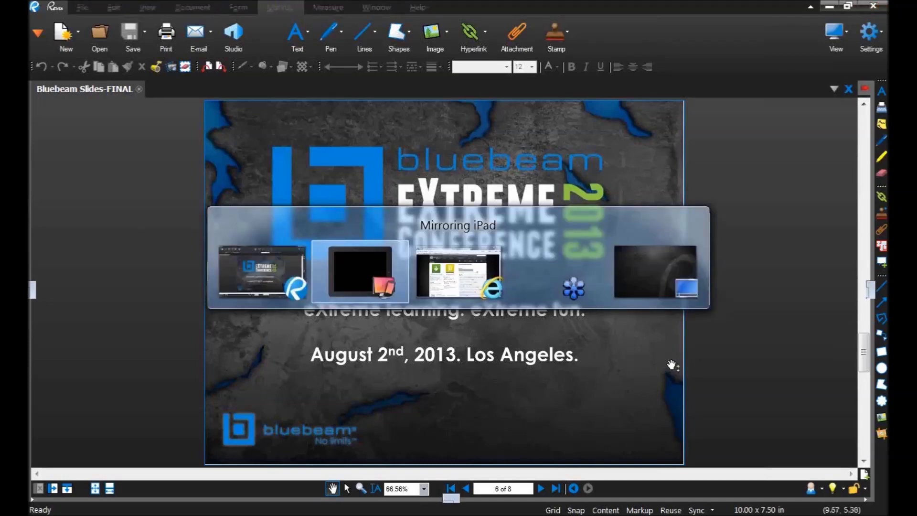
Step: Show Bluebeam's Revu iPad Resources page, then the Further Training slide full screen in Revu
key("alt+Tab")
mouse_move(505, 127)
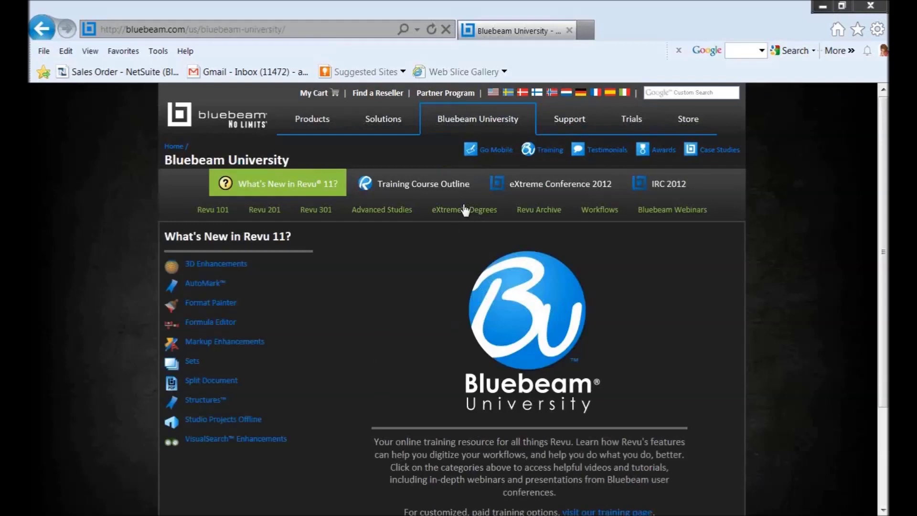
left_click(557, 125)
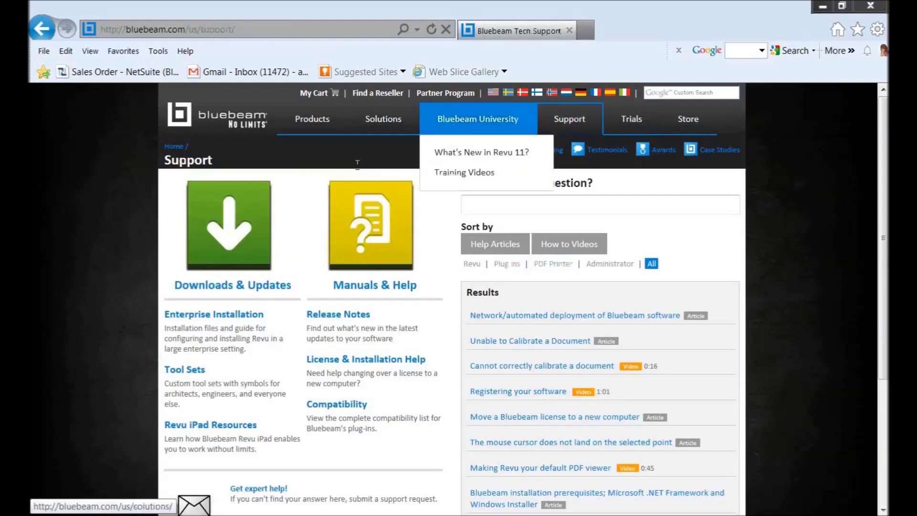
left_click(213, 426)
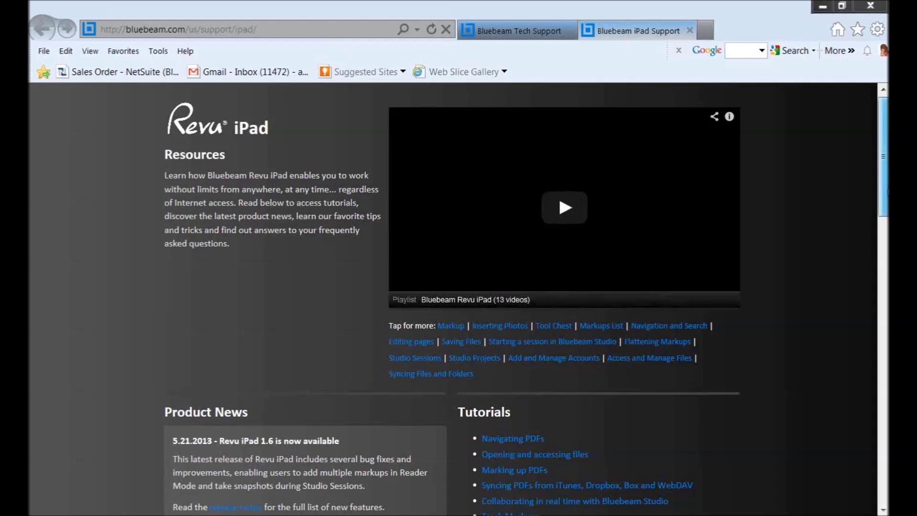
scroll(881, 205, "down", 1)
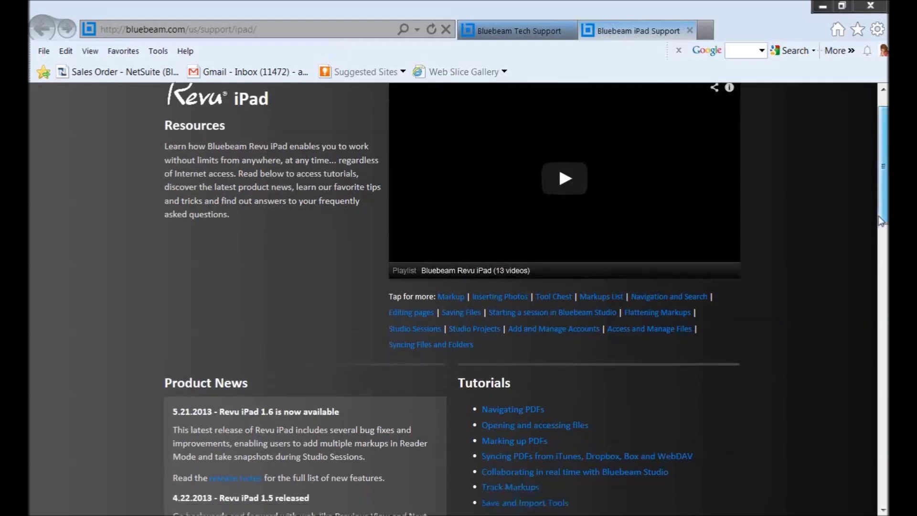
left_click_drag(882, 221, 885, 176)
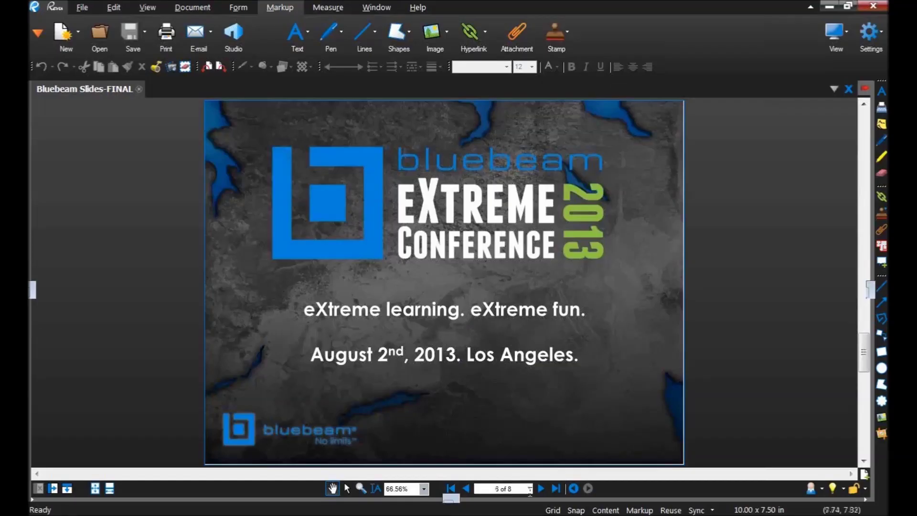
left_click(541, 489)
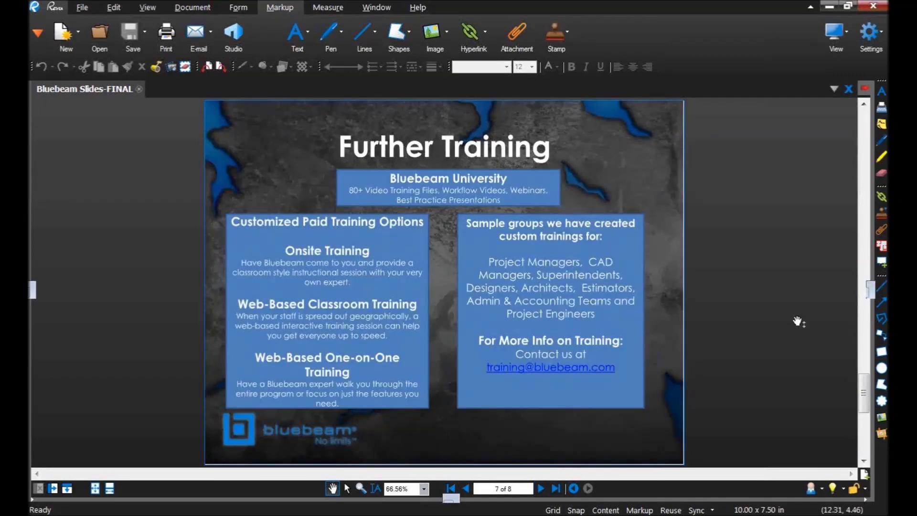
key("ctrl+l")
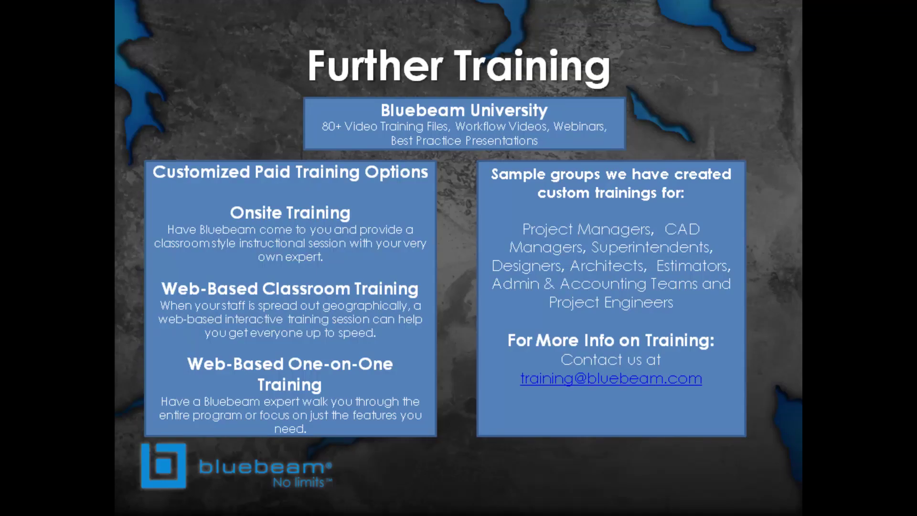
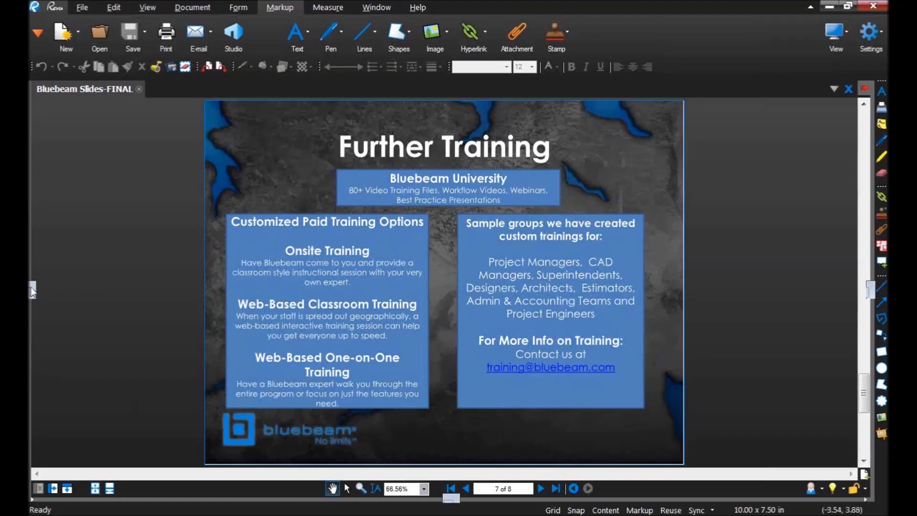
Step: Open A 202.pdf and A 301.pdf from the pinned file list
left_click(33, 289)
mouse_move(71, 322)
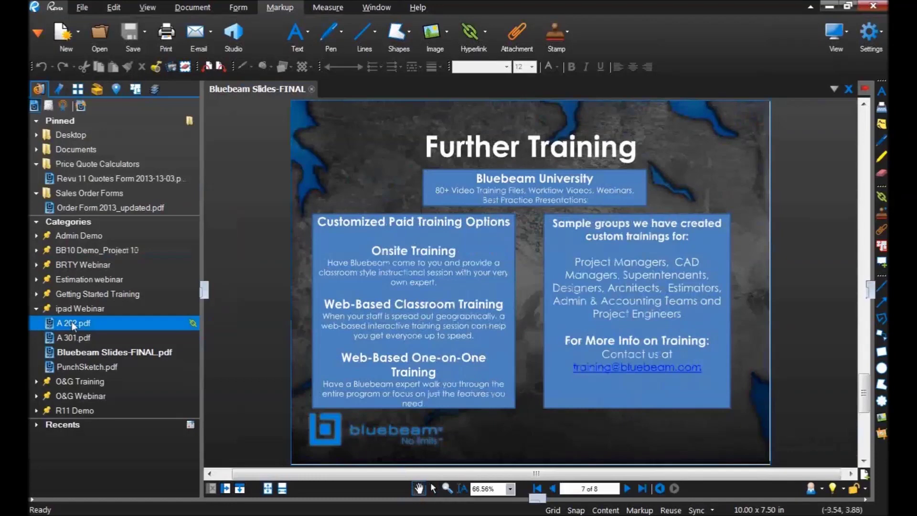
left_click(72, 322)
scroll(501, 306, "down", 3)
scroll(459, 259, "up", 2)
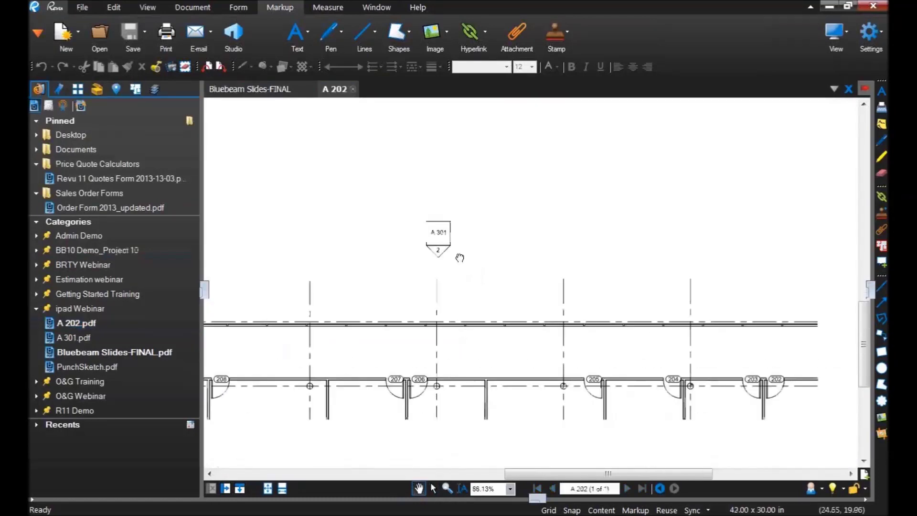
left_click(415, 258)
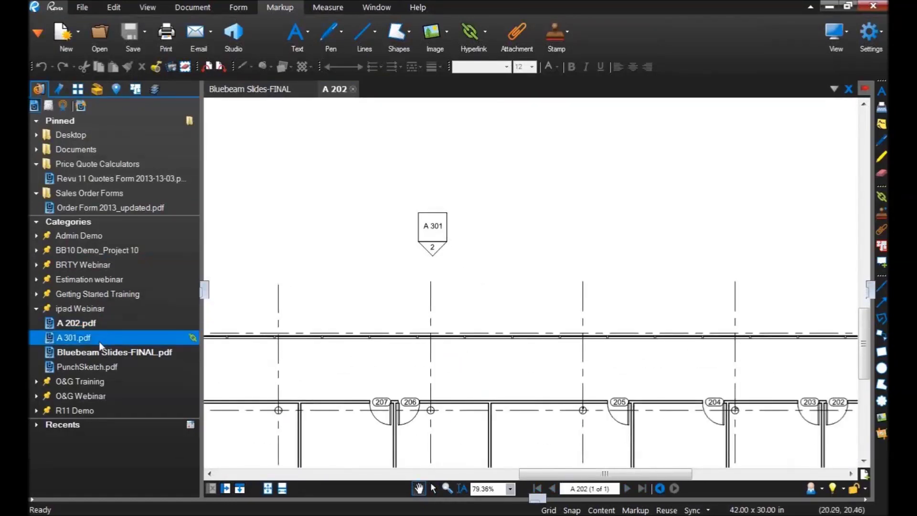
Step: Return to the A 202 floor plan and collapse the left file panel
left_click(333, 88)
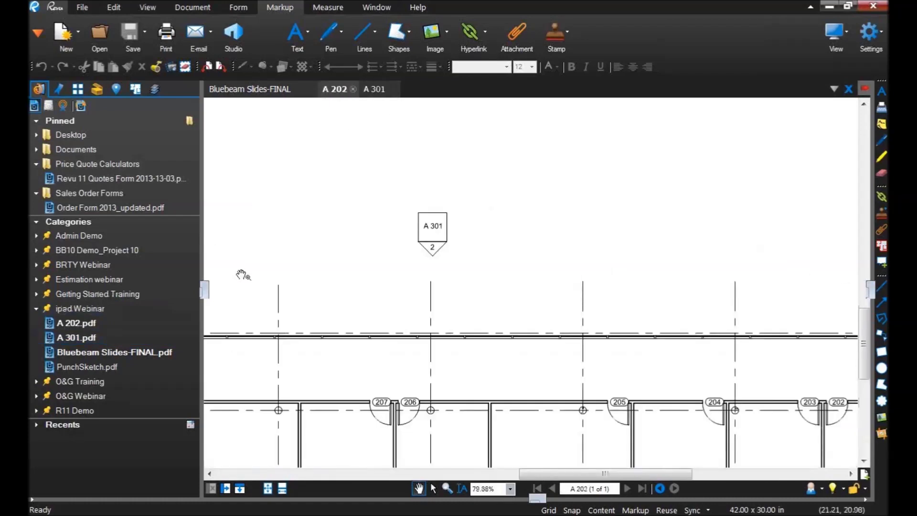
left_click(198, 298)
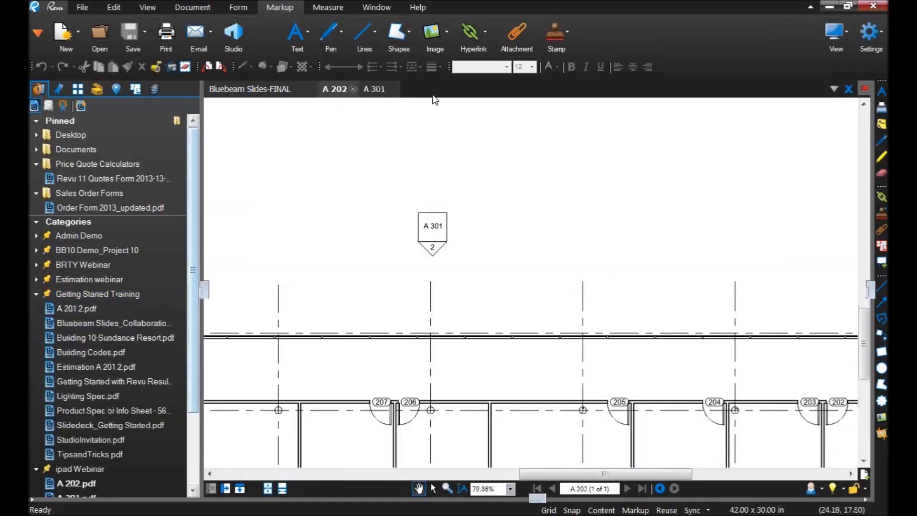
left_click(204, 288)
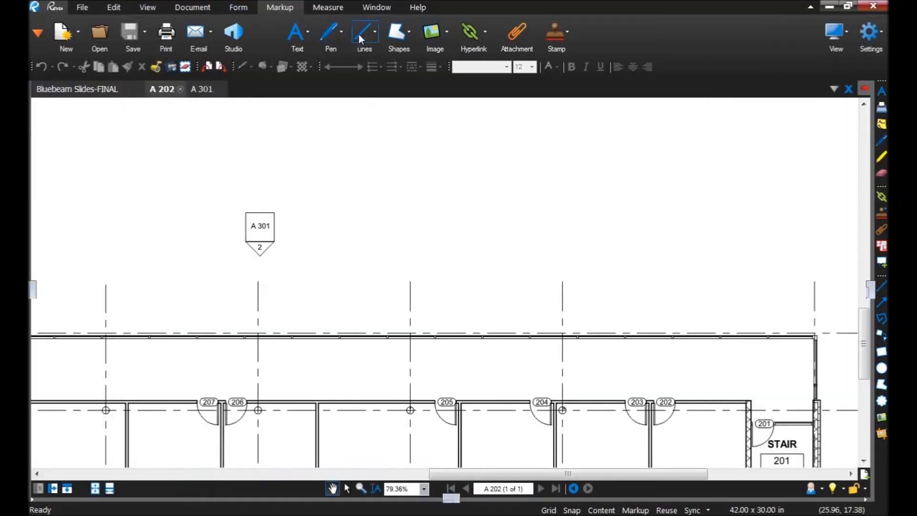
Step: Box the A 301 callout on A 202 as a hyperlink set to Snapshot View
left_click(477, 34)
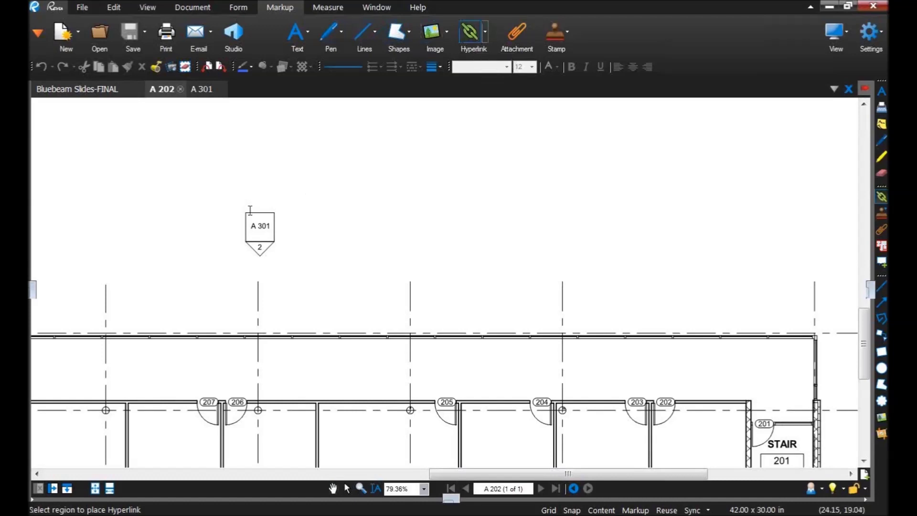
left_click_drag(237, 201, 283, 261)
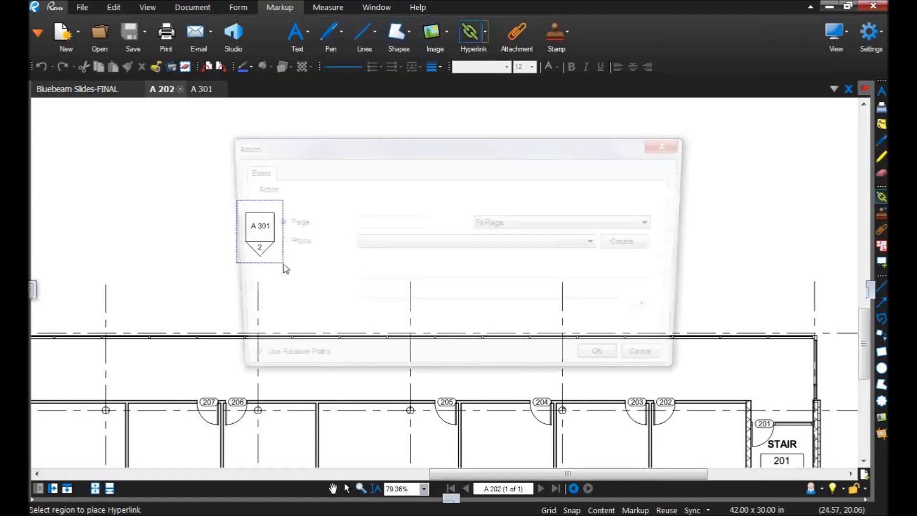
left_click(261, 267)
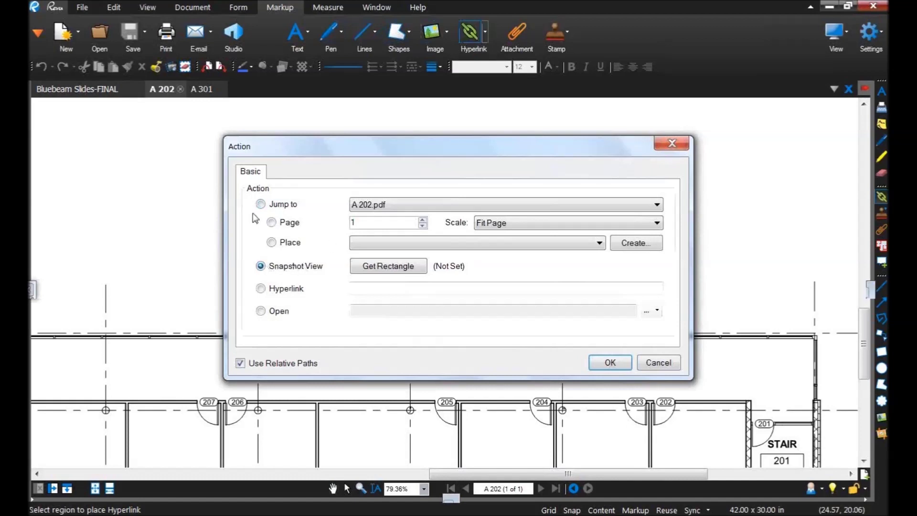
Step: Capture the A 301 elevation area as the snapshot target, confirm, and test the link
left_click(370, 269)
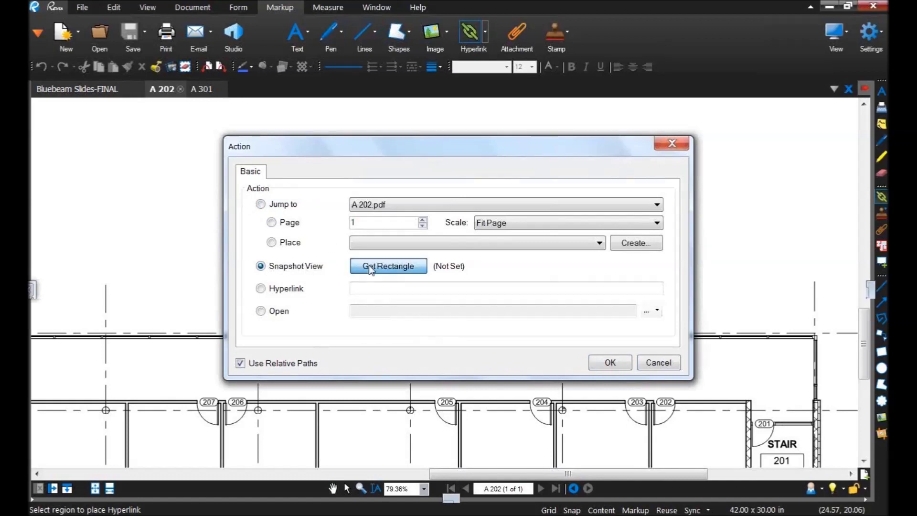
left_click(205, 89)
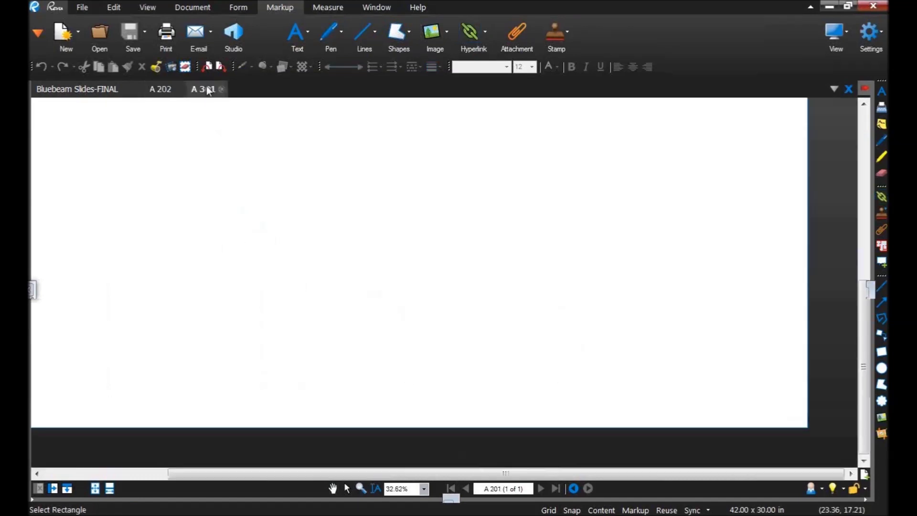
left_click_drag(45, 194, 697, 372)
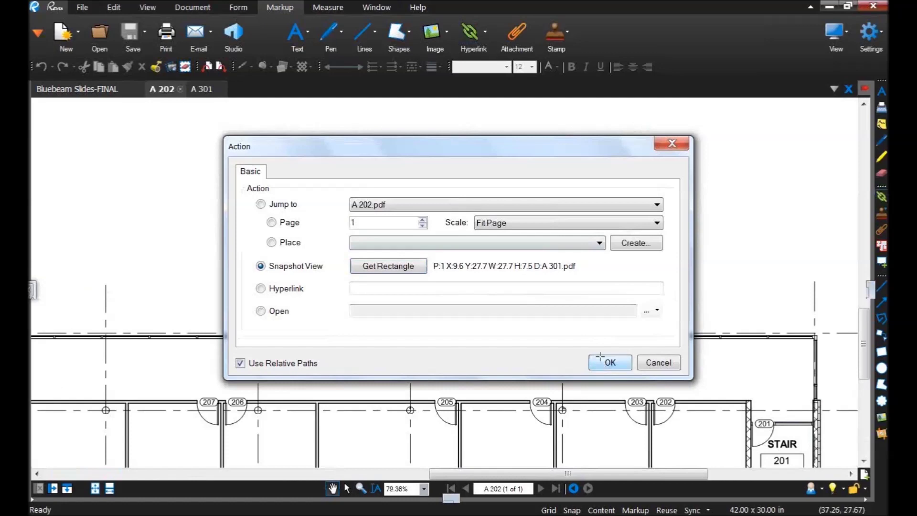
left_click(607, 362)
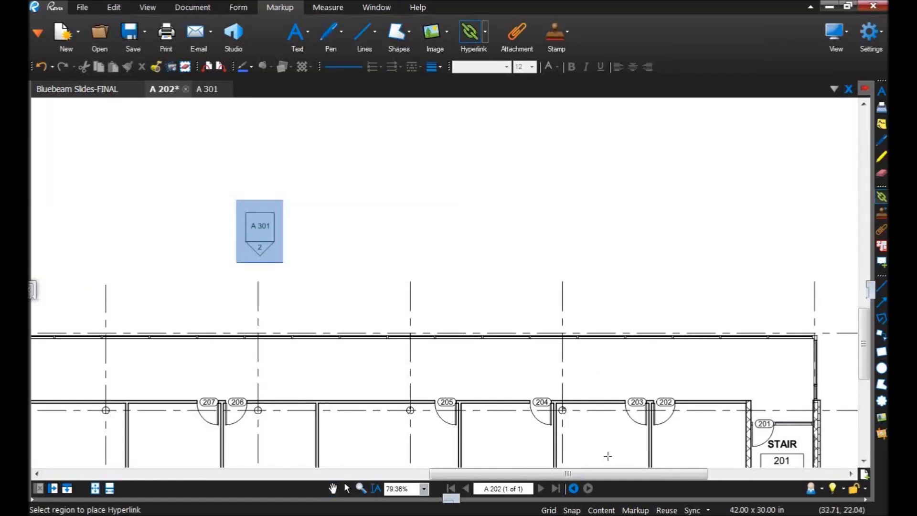
left_click(347, 488)
left_click(278, 252)
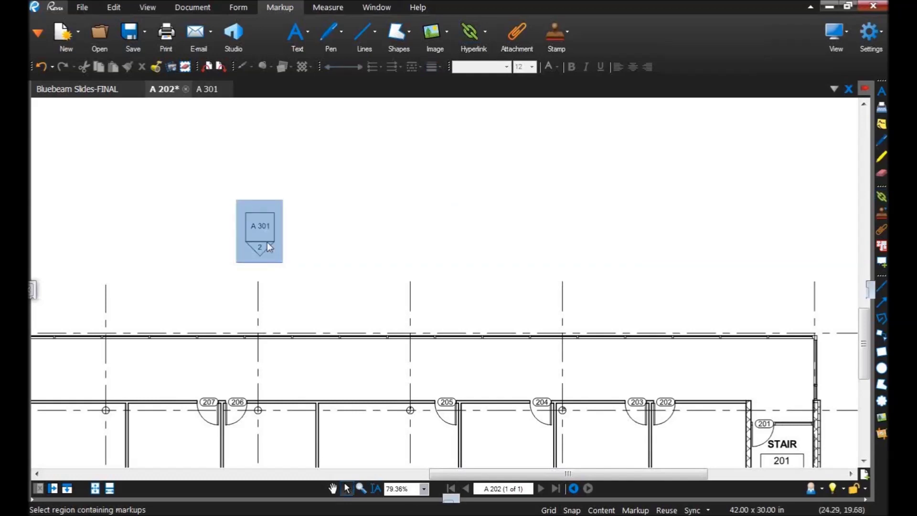
Step: Back on A 202, select the A 301 snapshot-view link in Hyperlinks and show its Properties
left_click(870, 289)
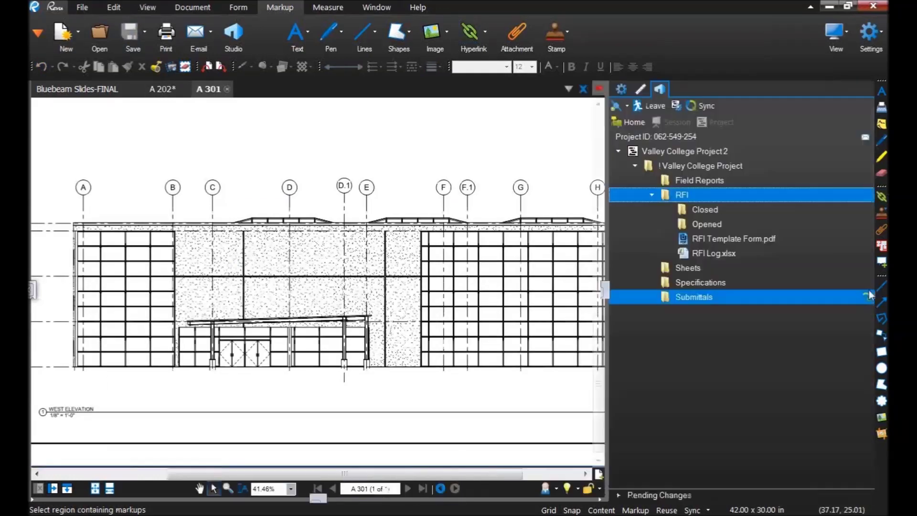
left_click(162, 89)
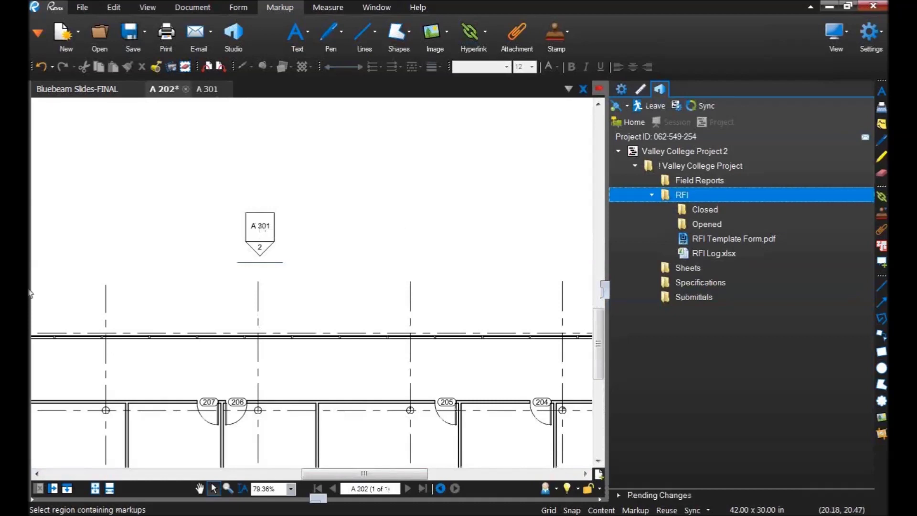
left_click(30, 293)
left_click(116, 89)
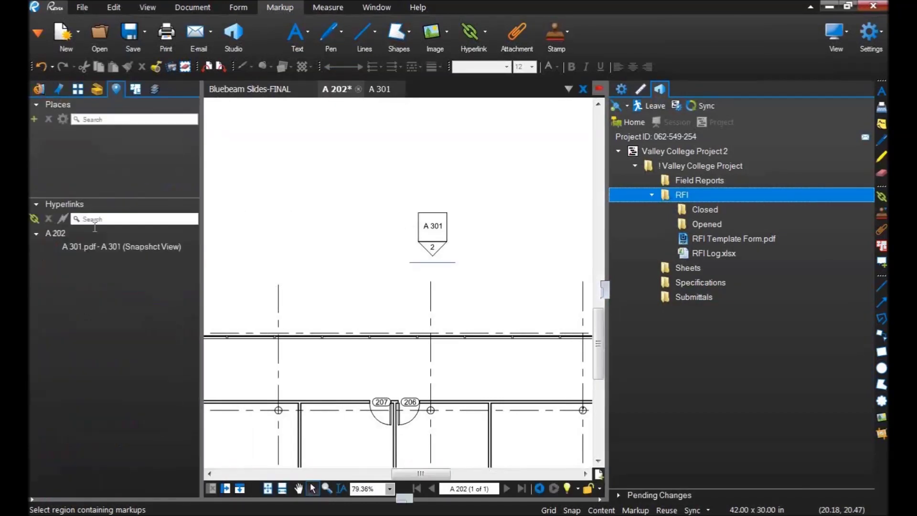
left_click(96, 248)
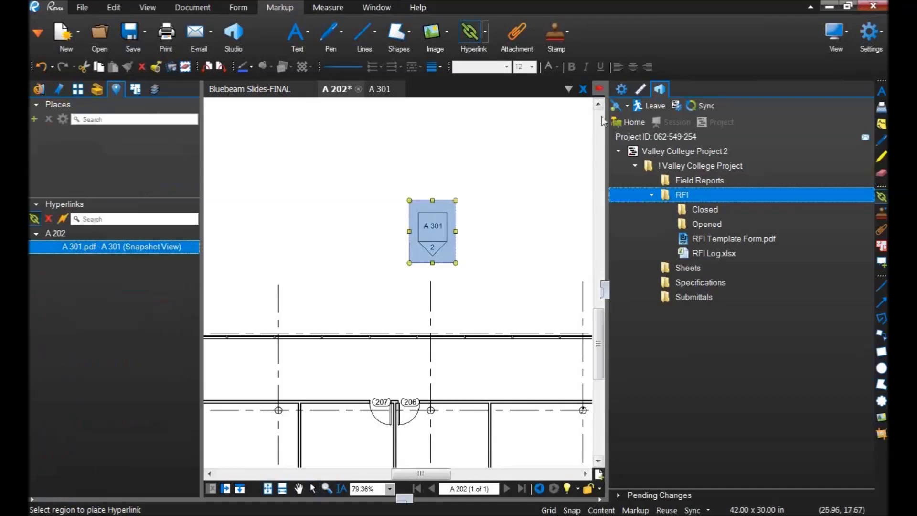
left_click(621, 89)
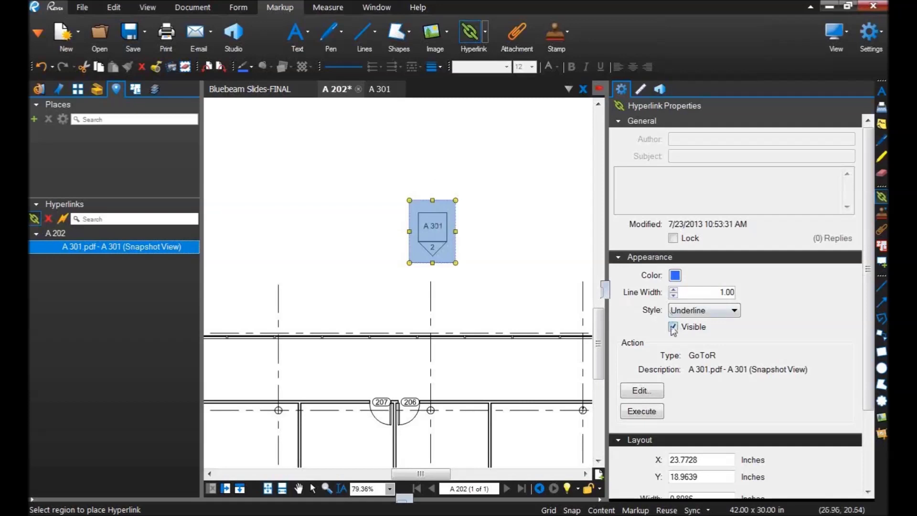
Step: Change the A 301 callout hyperlink style to Dashed and review its action unchanged
left_click(736, 311)
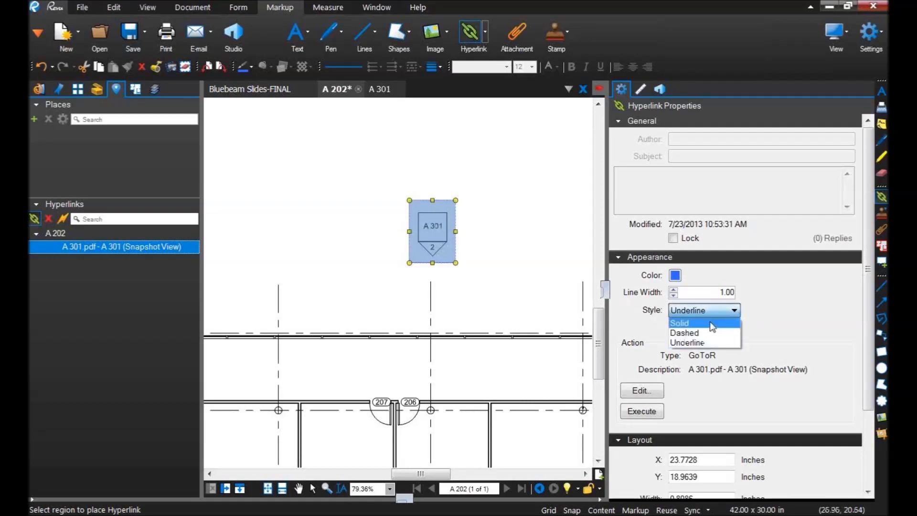
left_click(686, 333)
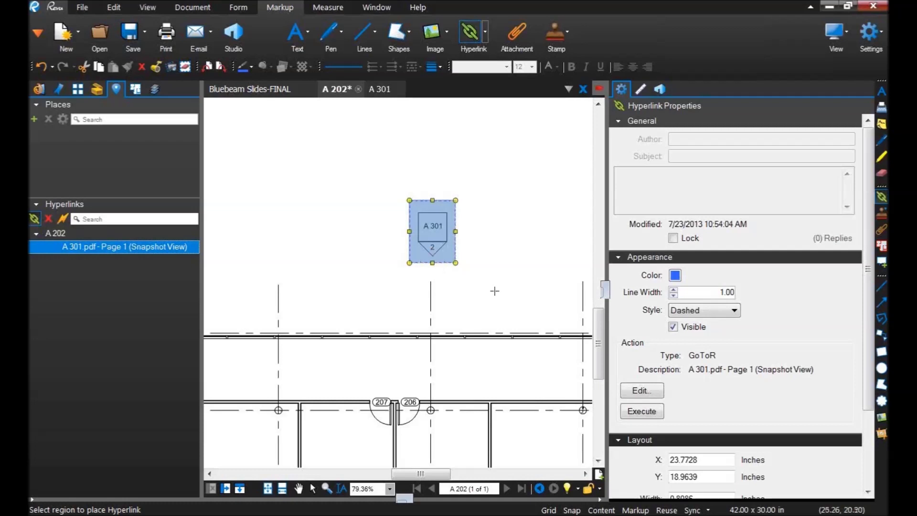
double_click(146, 247)
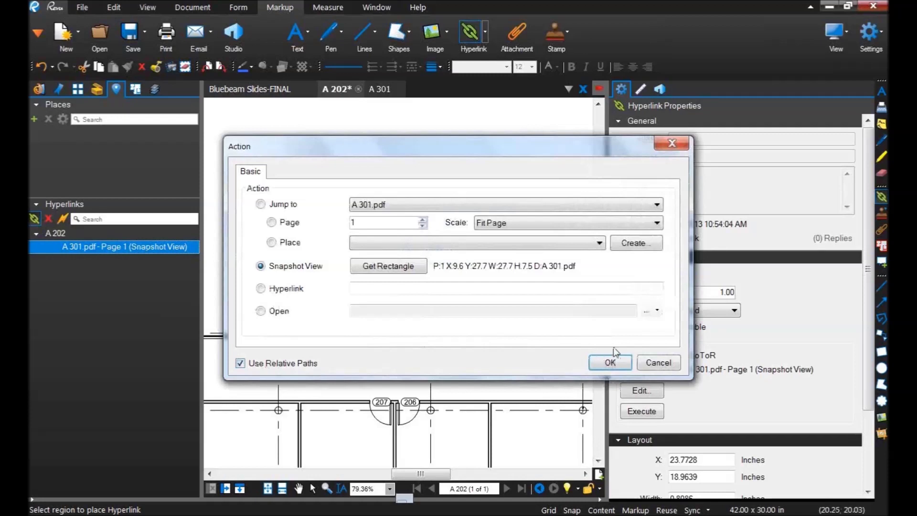
left_click(660, 362)
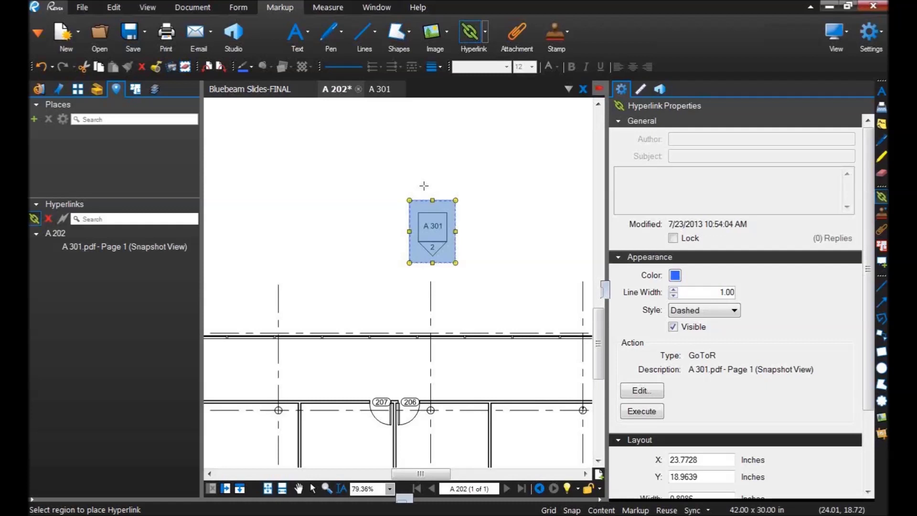
Step: Switch to the Mirroring iPad window showing the A 301 sheet
key("alt+Tab")
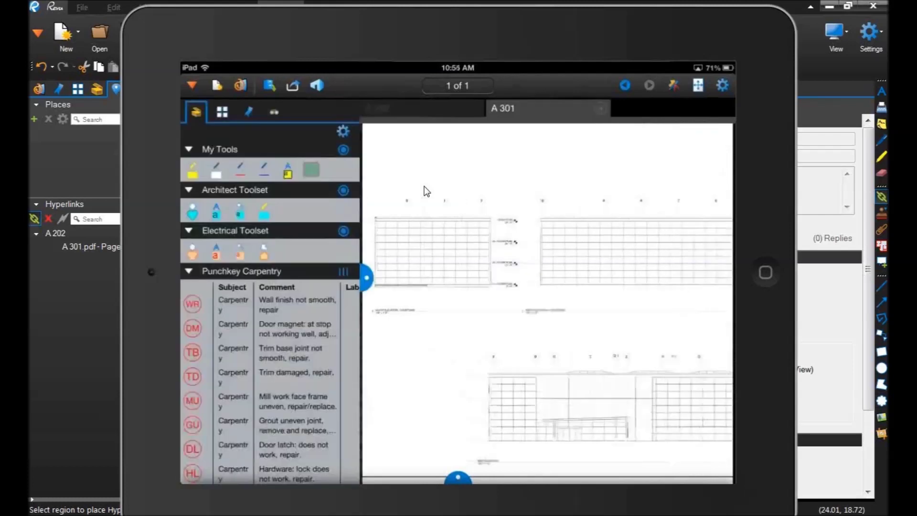
Step: Create a new tool set named 'abc tool set' in the iPad tool chest
left_click(342, 130)
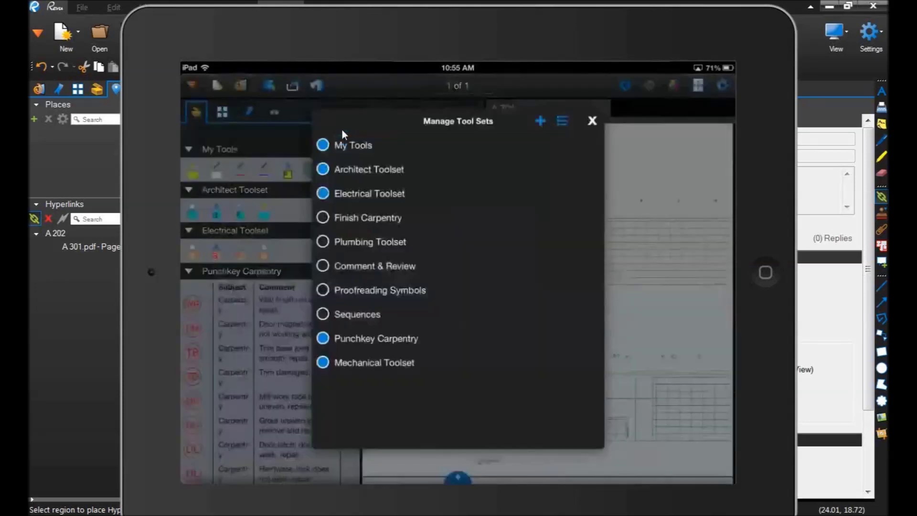
left_click(539, 120)
type("abc tool")
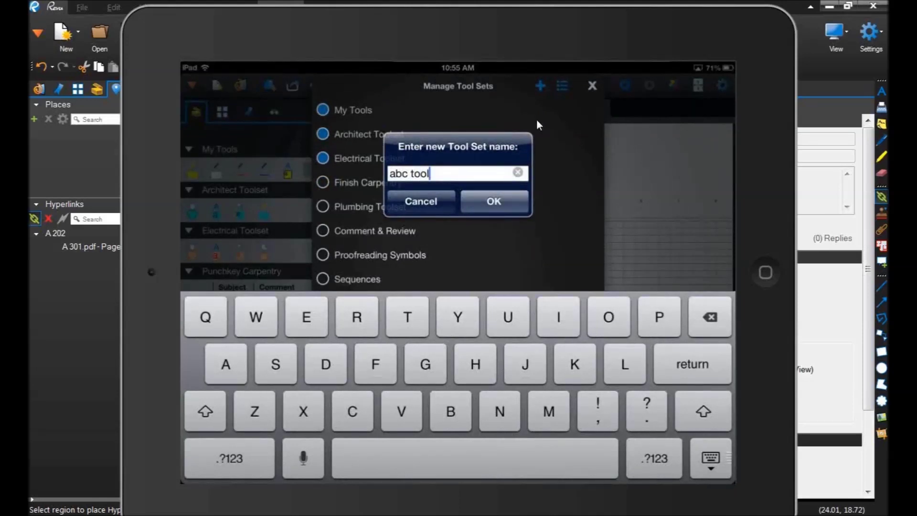
type(" set")
key("Return")
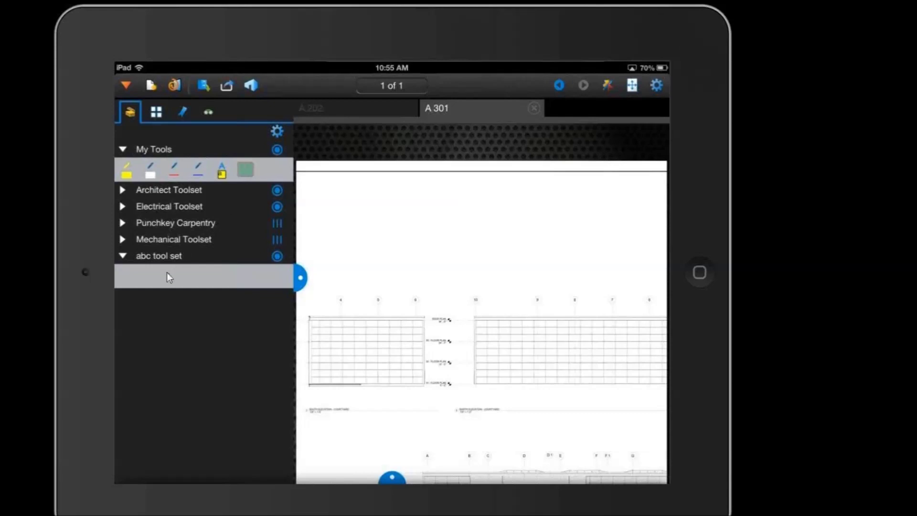
Step: Copy the green sixth tool in My Tools and paste it into abc tool set
left_click(243, 169)
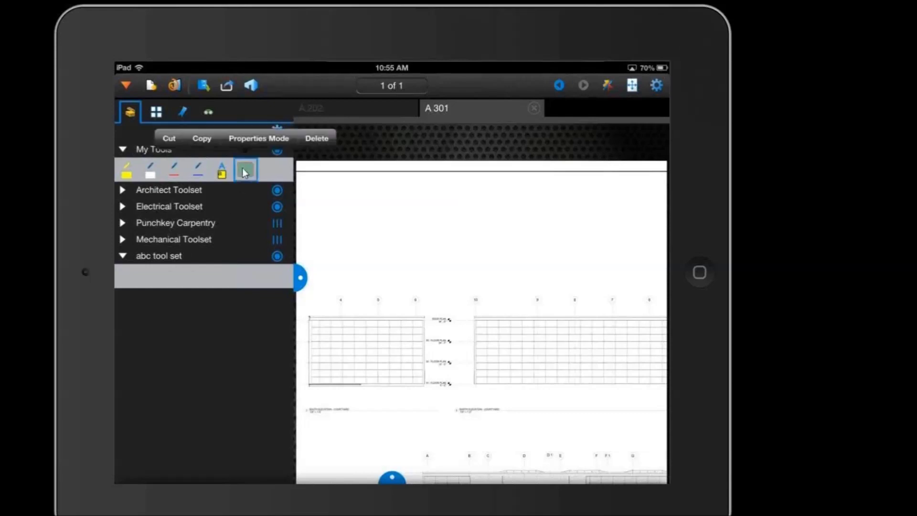
left_click(211, 138)
left_click(159, 276)
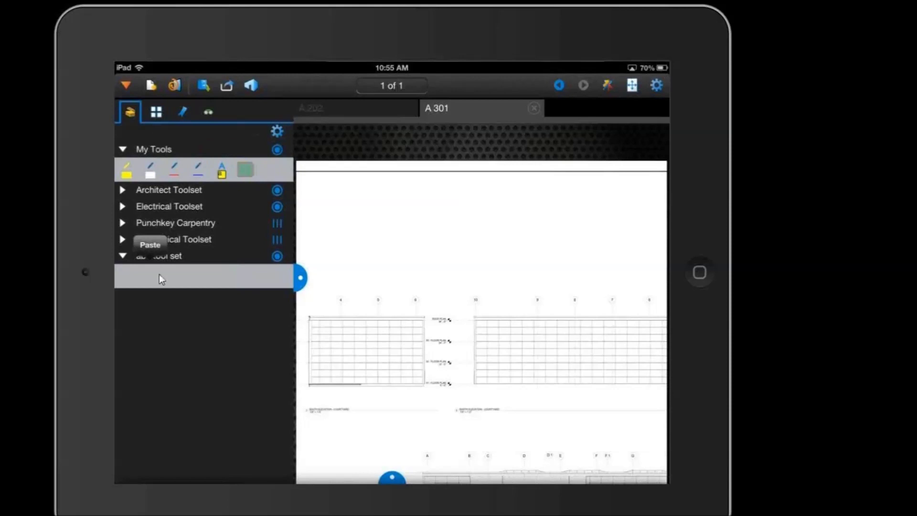
left_click(154, 248)
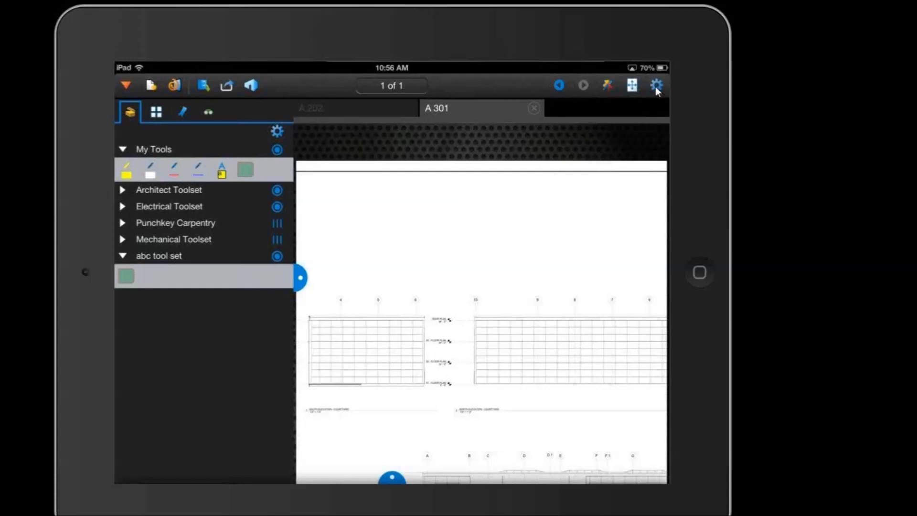
Step: Review the iPad Rendering preferences, then switch to the Bluebeam iPad support page
left_click(658, 91)
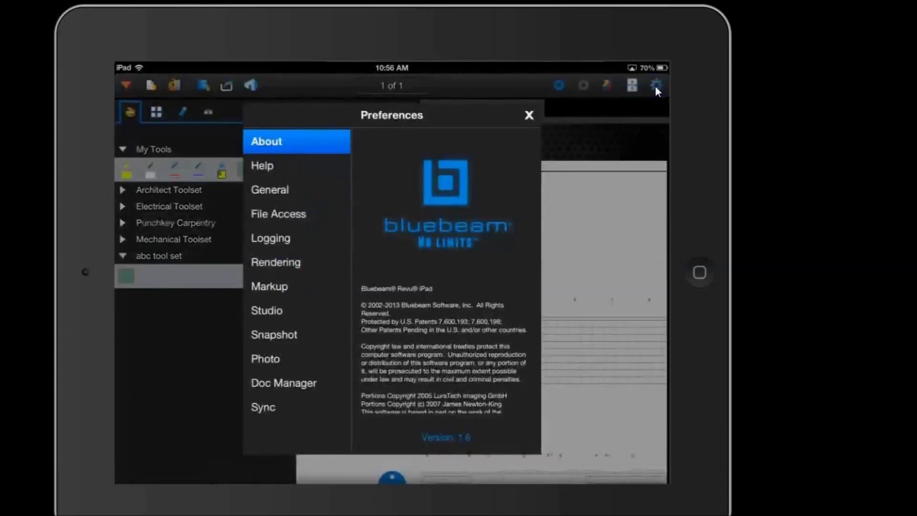
left_click(283, 263)
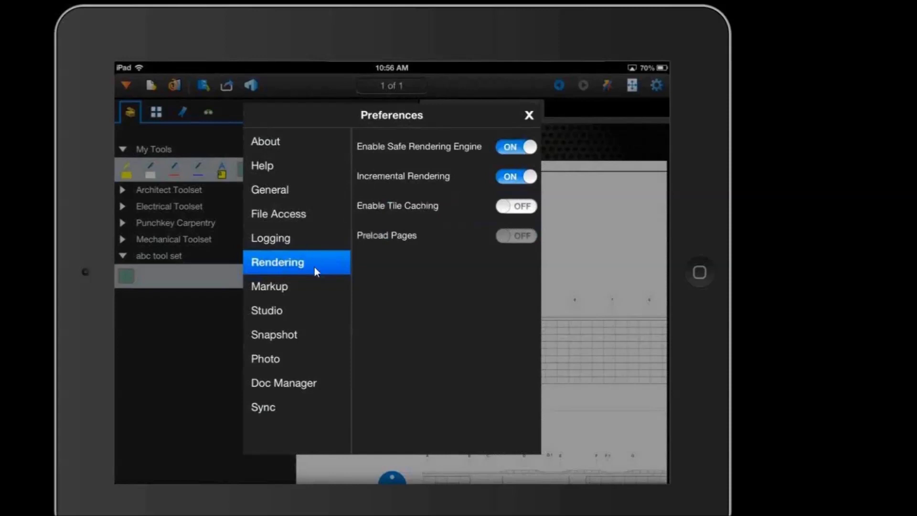
key("alt+Tab")
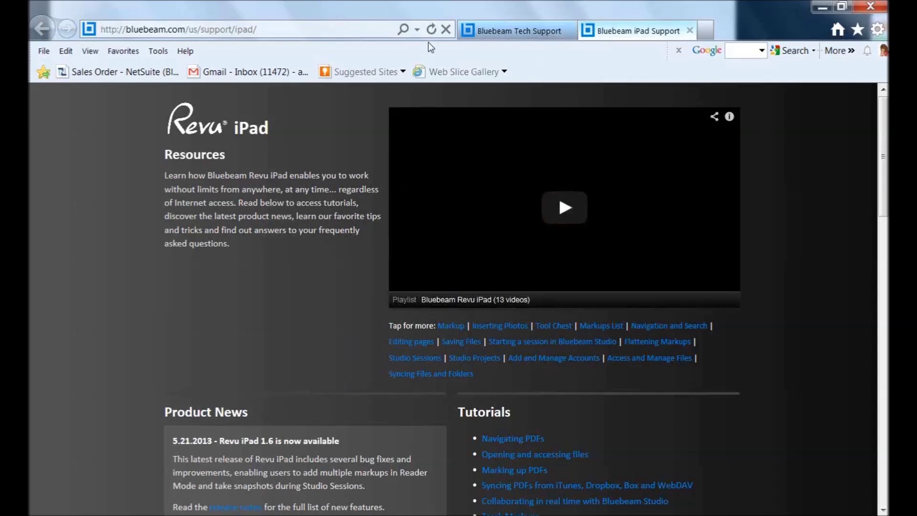
Step: Expand the FAQ 'Why do some PDFs render slowly?' and scroll to its Rendering preferences image
left_click_drag(881, 125, 877, 289)
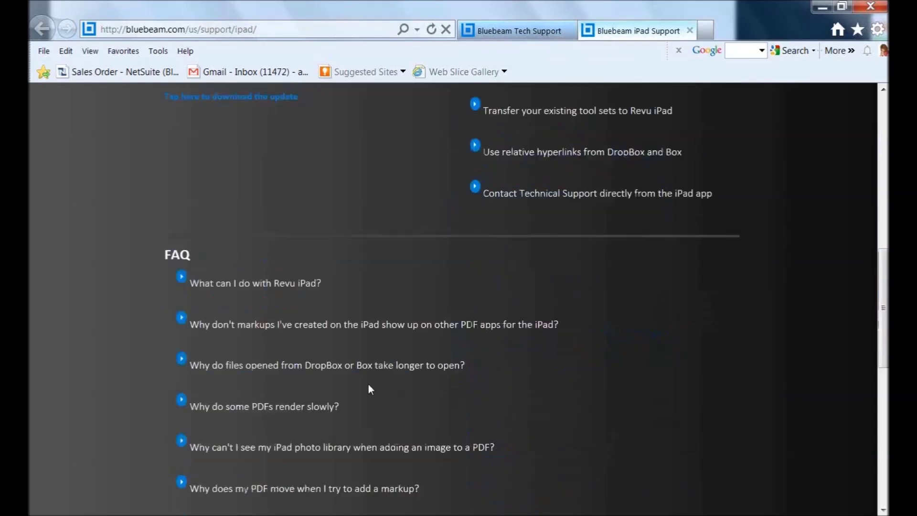
left_click(282, 407)
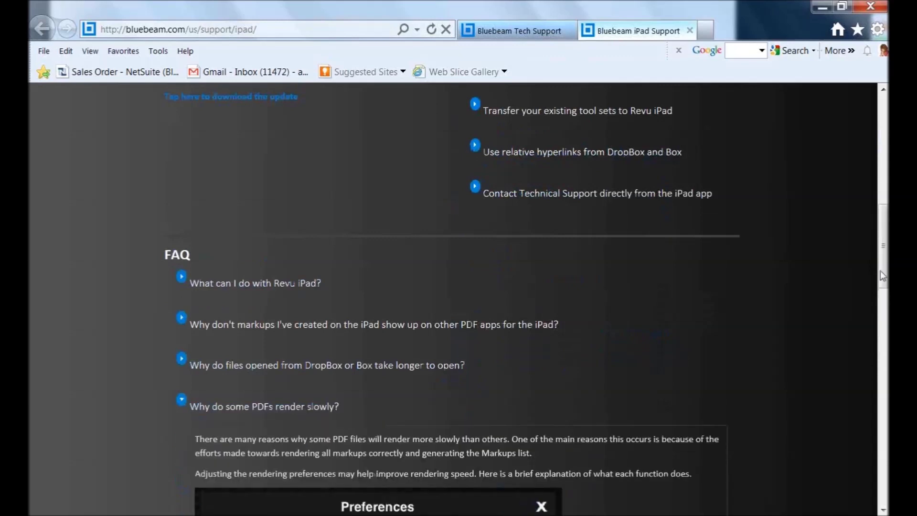
left_click_drag(885, 236, 885, 287)
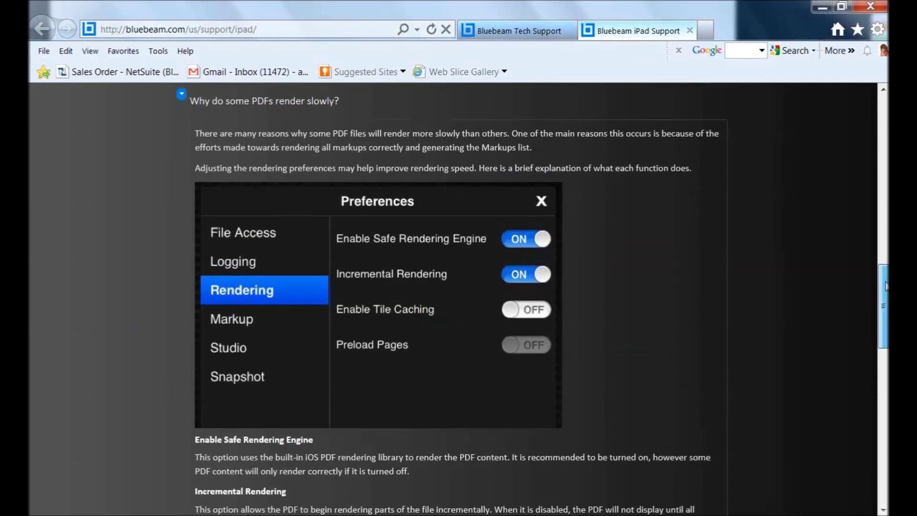
mouse_move(885, 287)
left_mouse_down()
mouse_move(886, 347)
mouse_move(886, 289)
left_mouse_up()
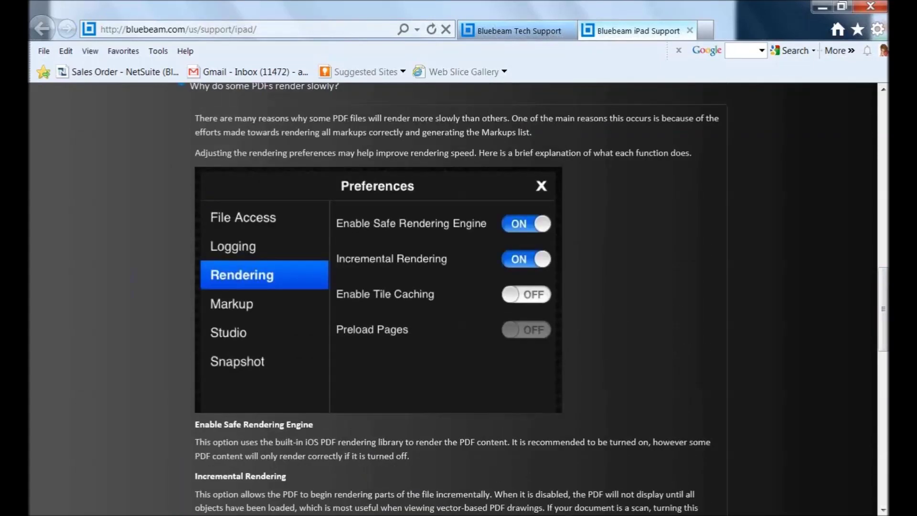